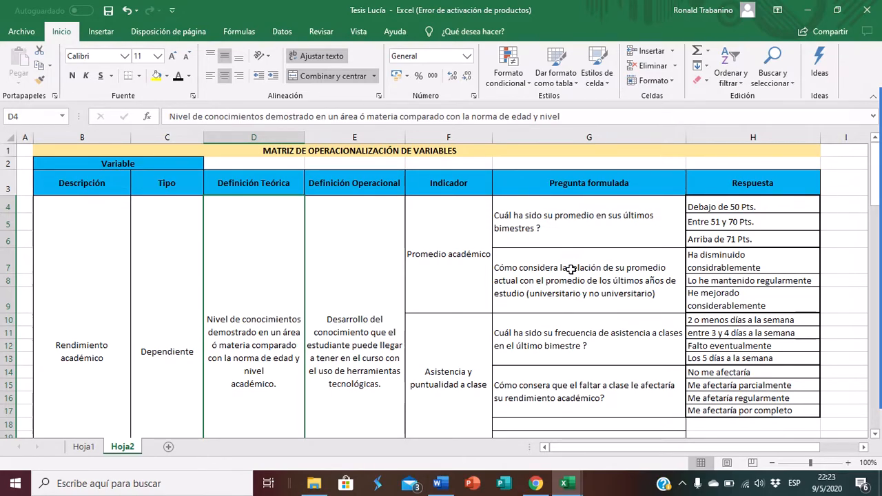
- Review the matrix entries for the variable's description, type, theoretical definition and operational definition on Hoja2
{"action": "left_click", "coordinate": [460, 322]}
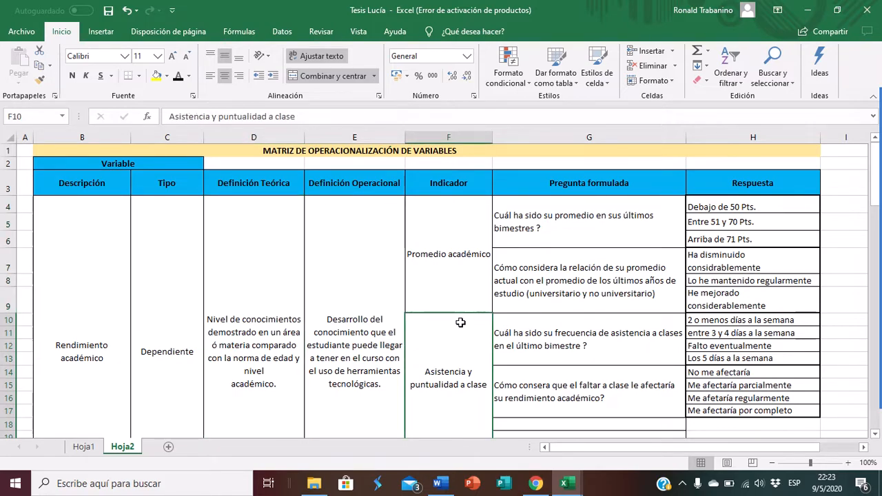
{"action": "left_click", "coordinate": [458, 256]}
{"action": "left_click", "coordinate": [365, 275]}
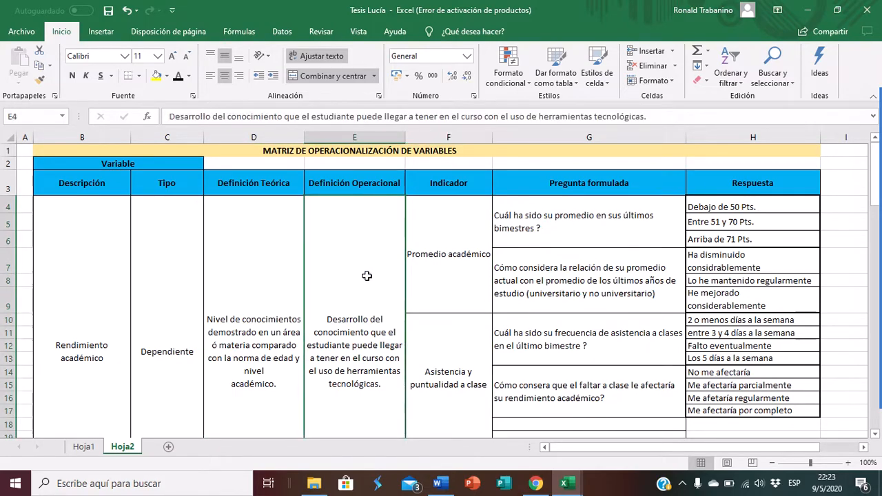
{"action": "left_click", "coordinate": [93, 283]}
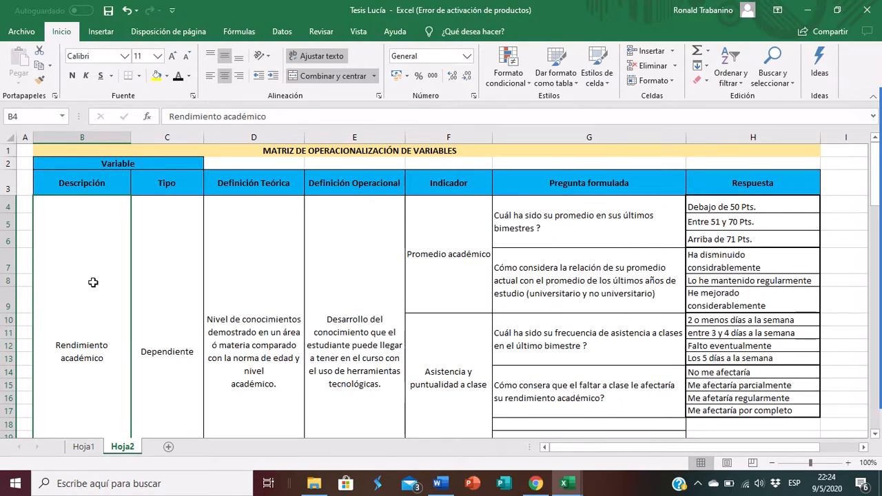
{"action": "key", "text": "Right"}
{"action": "scroll", "coordinate": [93, 282], "scroll_direction": "down", "scroll_amount": 1}
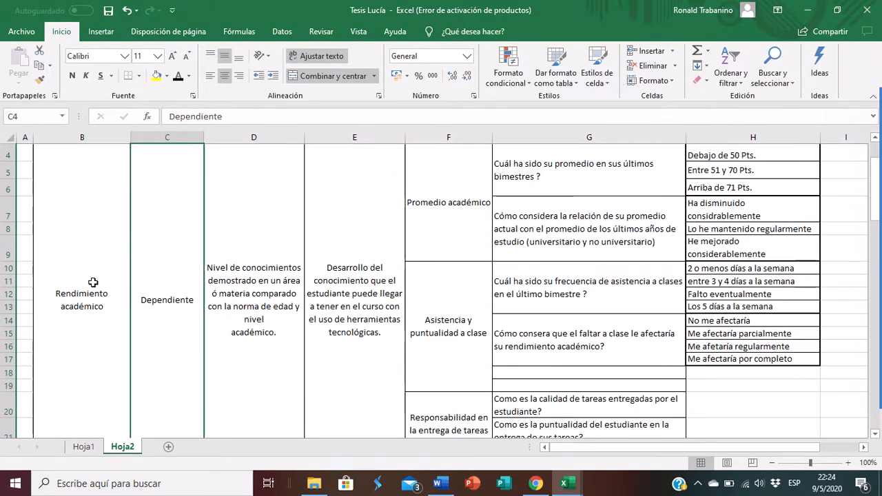
{"action": "key", "text": "Right"}
{"action": "key", "text": "Up"}
{"action": "key", "text": "Up"}
{"action": "key", "text": "Up"}
{"action": "key", "text": "Down"}
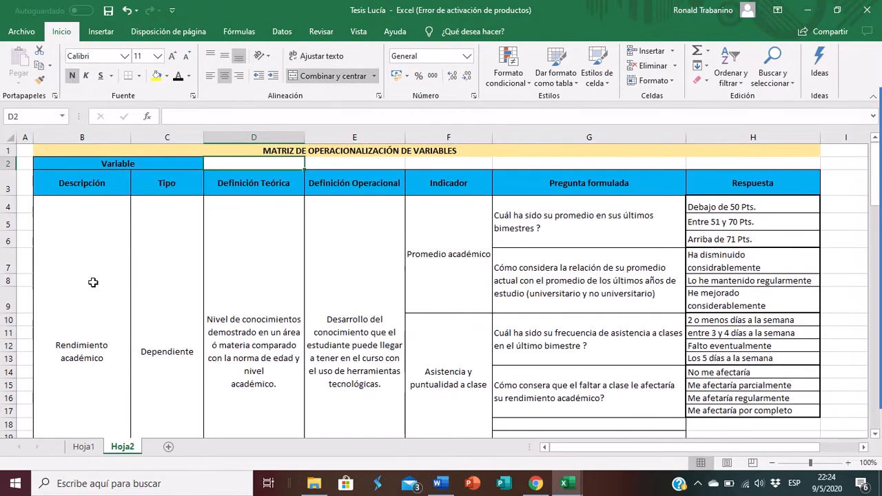
{"action": "key", "text": "Down"}
{"action": "key", "text": "Down"}
- Examine the Indicador column of the matrix, from its heading to the Promedio académico and Asistencia y puntualidad a clase entries
{"action": "key", "text": "Right"}
{"action": "key", "text": "Right"}
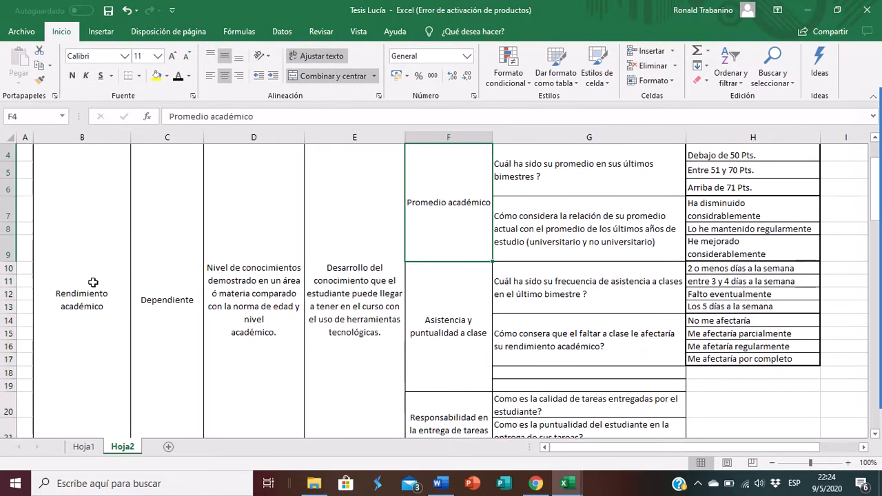
{"action": "key", "text": "Up"}
{"action": "key", "text": "Up"}
{"action": "key", "text": "Down"}
{"action": "key", "text": "Down"}
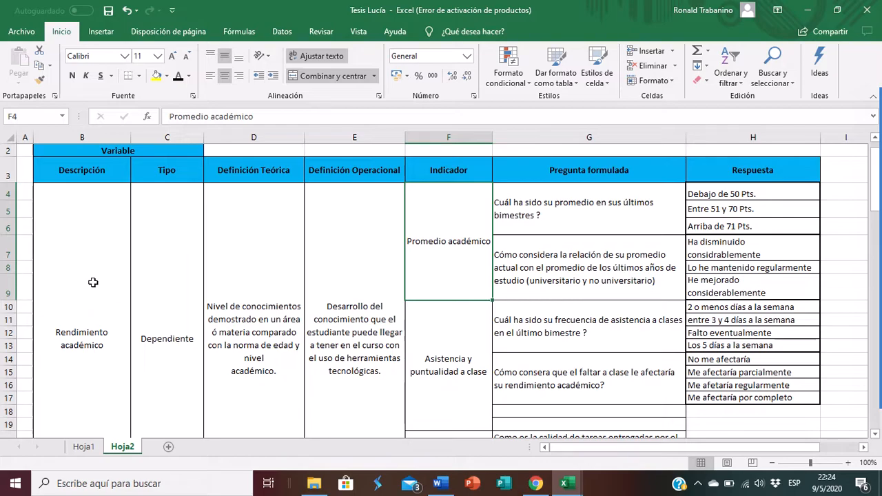
{"action": "key", "text": "Up"}
{"action": "key", "text": "Up"}
{"action": "key", "text": "Up"}
{"action": "key", "text": "Down"}
{"action": "key", "text": "Down"}
{"action": "key", "text": "Down"}
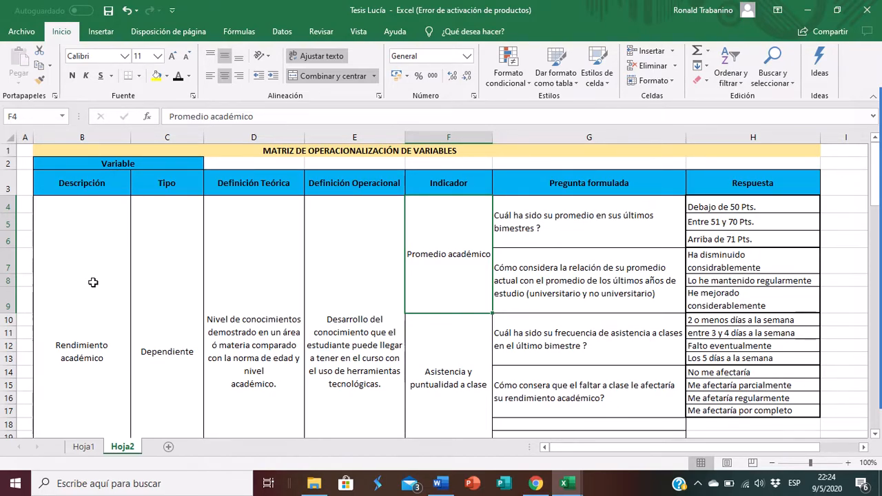
{"action": "key", "text": "Down"}
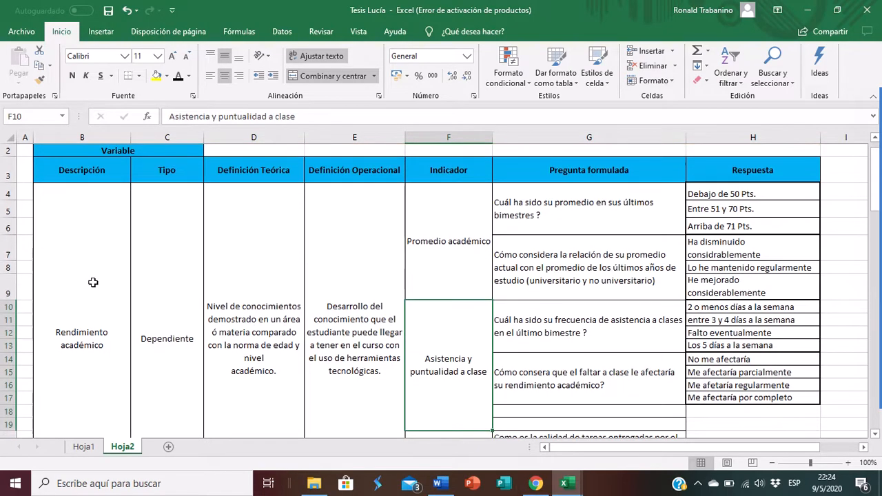
{"action": "key", "text": "Up"}
{"action": "key", "text": "Up"}
{"action": "key", "text": "Up"}
{"action": "key", "text": "Up"}
{"action": "key", "text": "Down"}
{"action": "key", "text": "Down"}
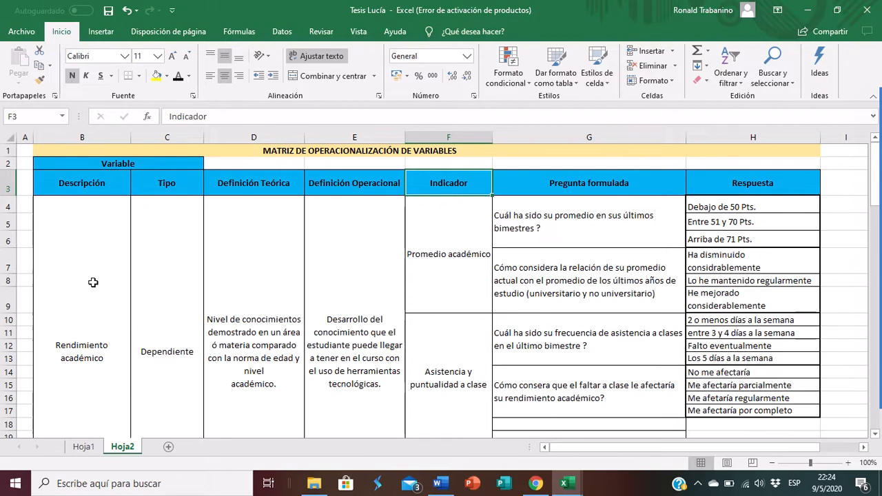
{"action": "key", "text": "Down"}
- Examine the Definición Operacional heading and its entry, together with the title row of the matrix
{"action": "key", "text": "Left"}
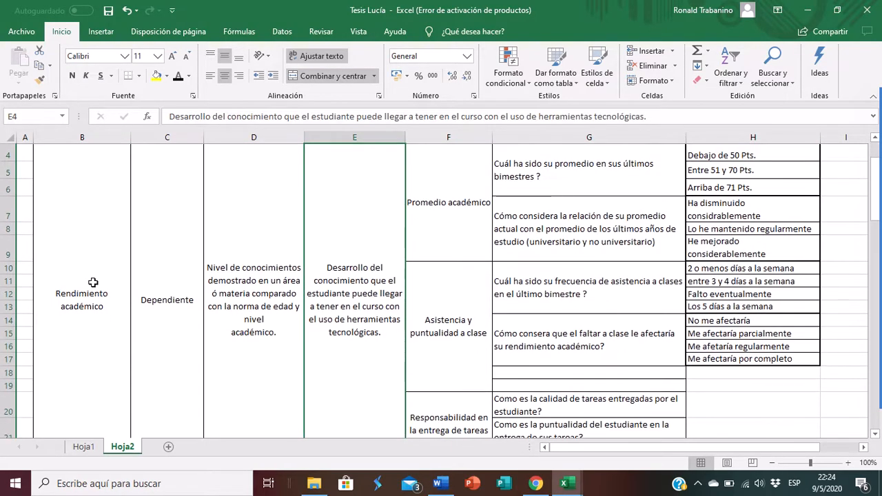
{"action": "key", "text": "Up"}
{"action": "key", "text": "Up"}
{"action": "key", "text": "Up"}
{"action": "key", "text": "Down"}
{"action": "key", "text": "Down"}
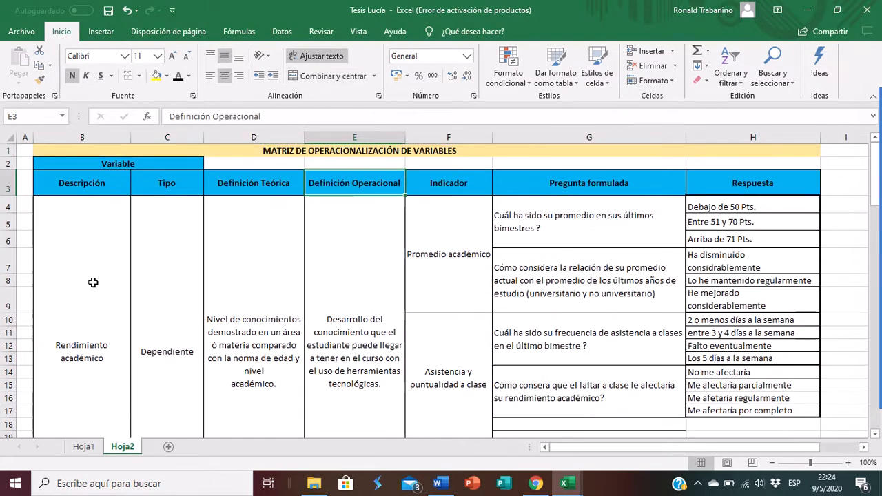
{"action": "key", "text": "Up"}
{"action": "key", "text": "Up"}
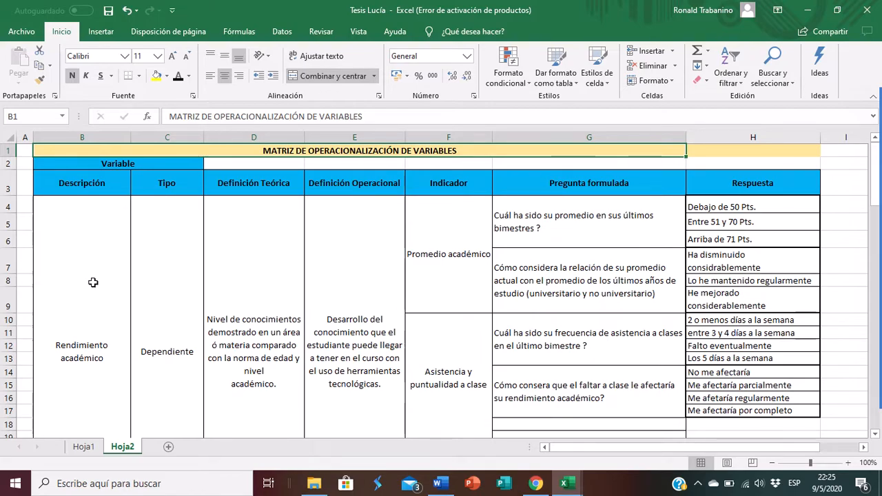
{"action": "key", "text": "Down"}
{"action": "key", "text": "Down"}
{"action": "key", "text": "Right"}
{"action": "key", "text": "Right"}
{"action": "key", "text": "Right"}
{"action": "key", "text": "Down"}
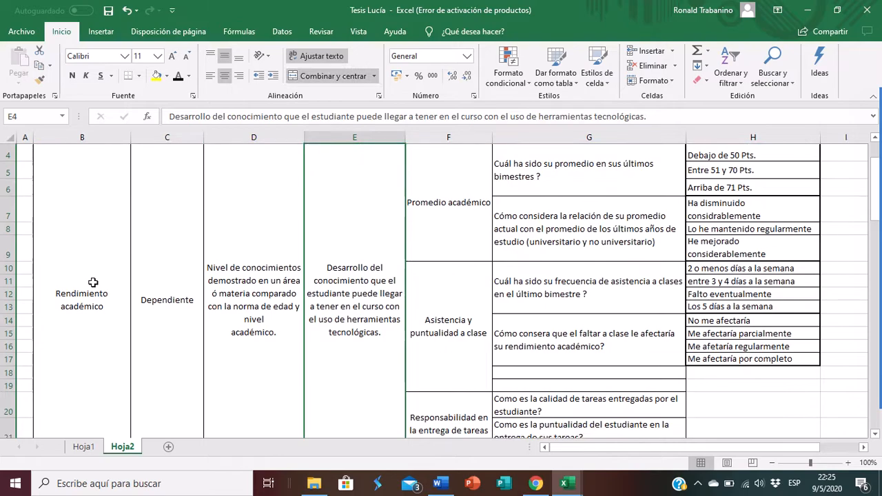
{"action": "key", "text": "Up"}
{"action": "key", "text": "Up"}
{"action": "key", "text": "Up"}
{"action": "key", "text": "Right"}
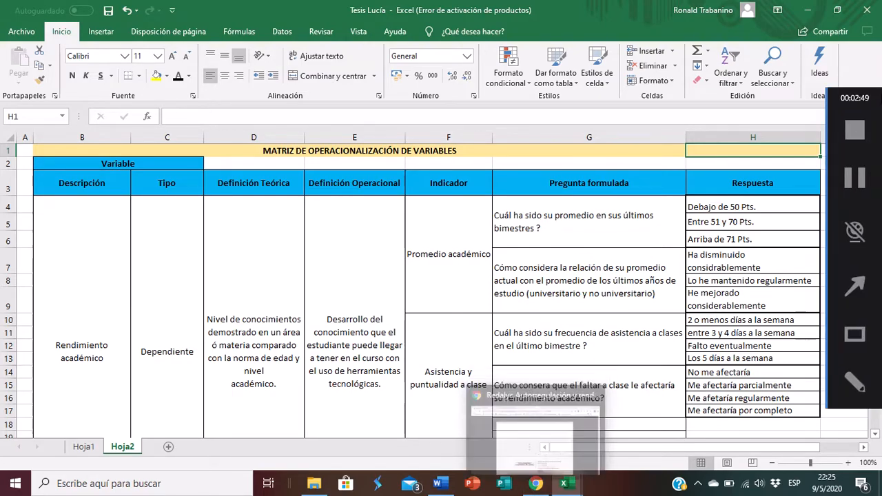
- Switch to Chrome and look through the open article PDF, the Redalyc article page and the Redalyc article search results
{"action": "left_click", "coordinate": [537, 484]}
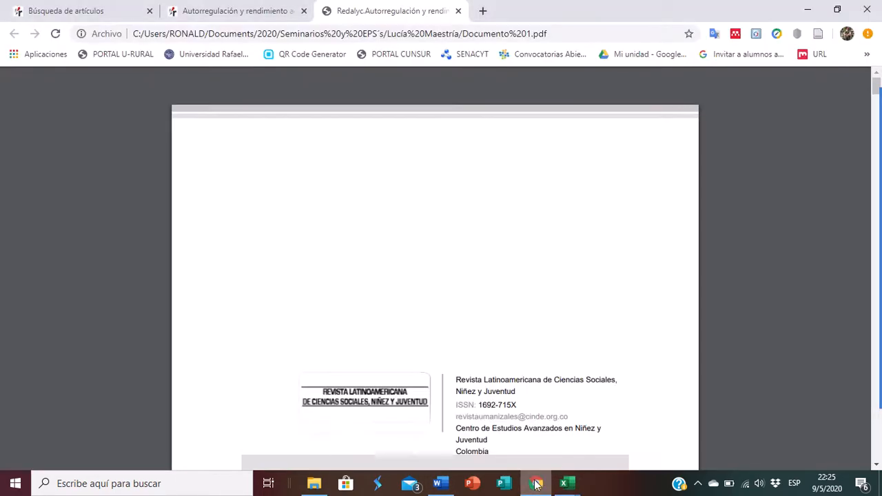
{"action": "left_click", "coordinate": [214, 5]}
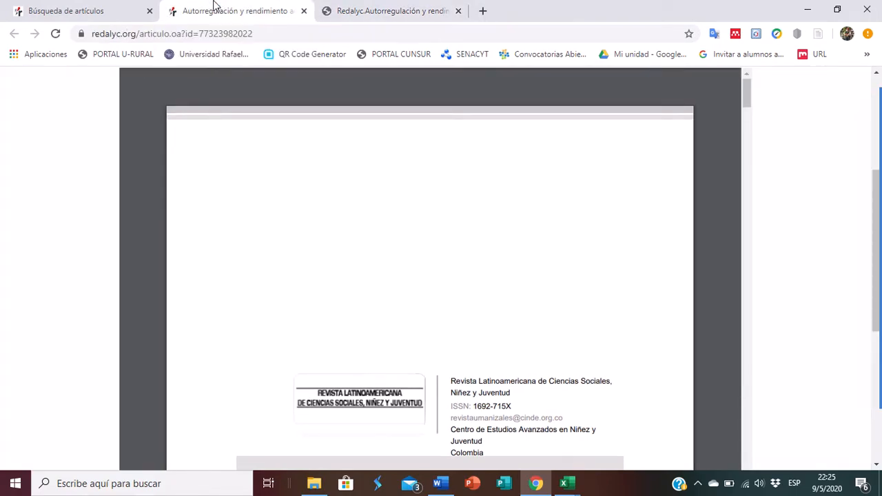
{"action": "left_click", "coordinate": [77, 9]}
{"action": "scroll", "coordinate": [174, 186], "scroll_direction": "up", "scroll_amount": 4}
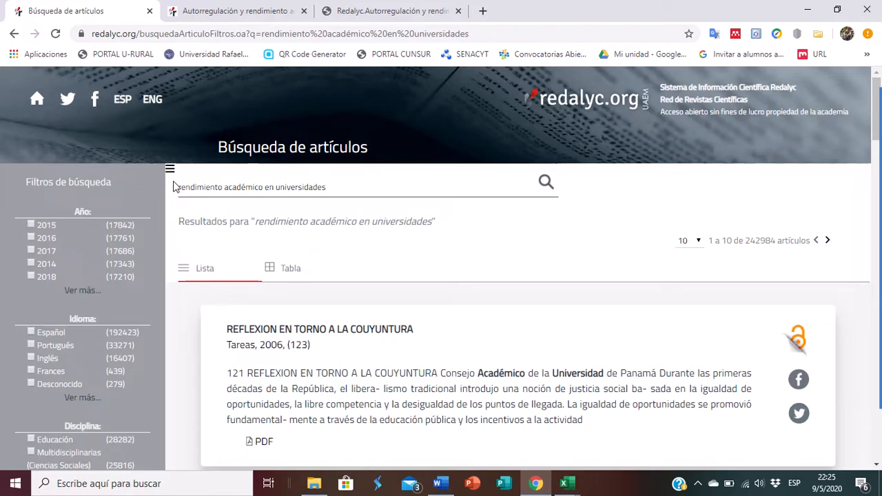
- Open google.com in a new browser tab and search for "redalyc"
{"action": "left_click", "coordinate": [483, 11]}
{"action": "left_click", "coordinate": [334, 33]}
{"action": "type", "text": "google.com"}
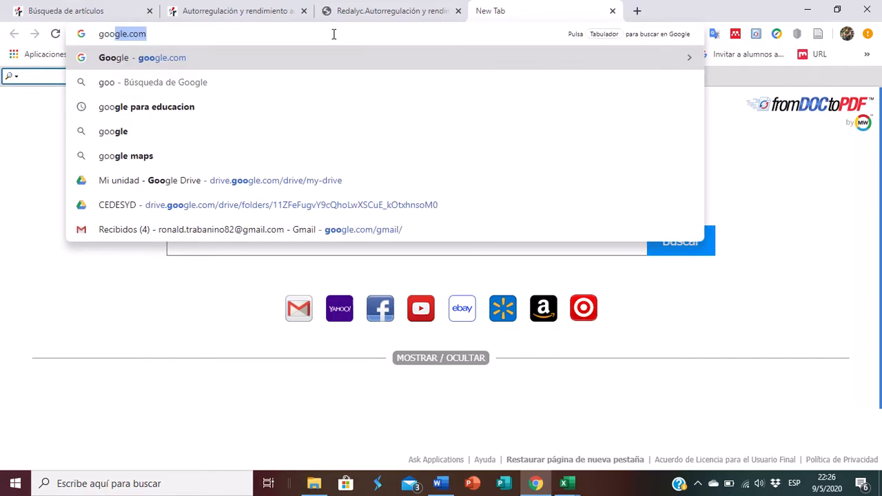
{"action": "key", "text": "Return"}
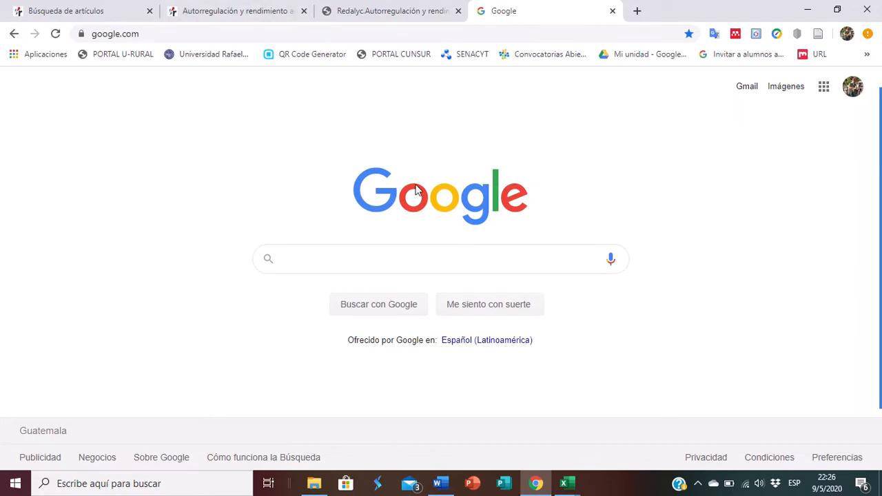
{"action": "type", "text": "redalyc"}
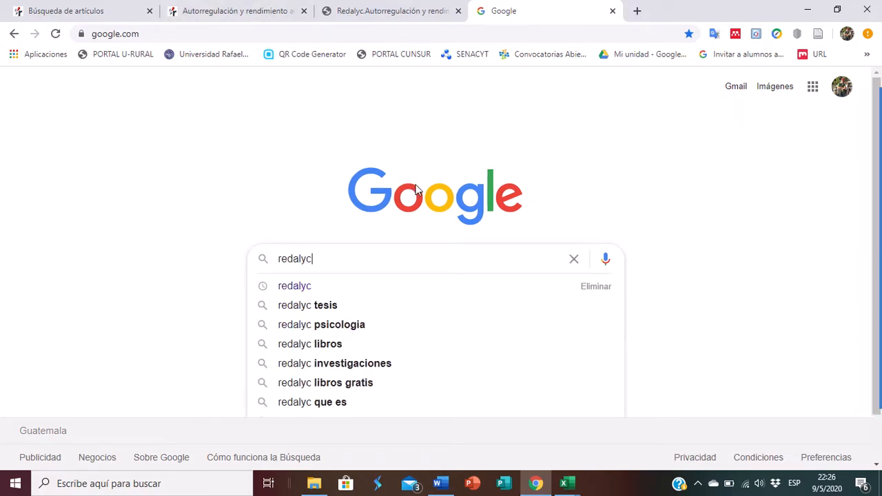
{"action": "key", "text": "Return"}
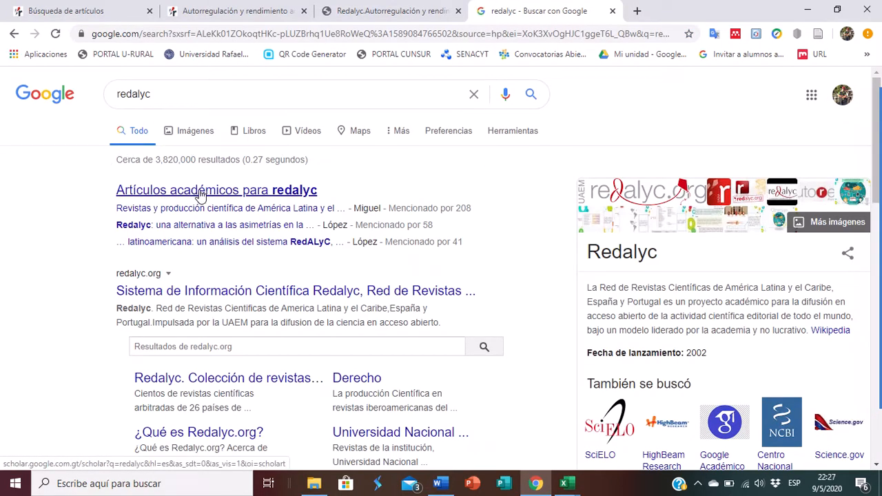
{"action": "left_click", "coordinate": [200, 195]}
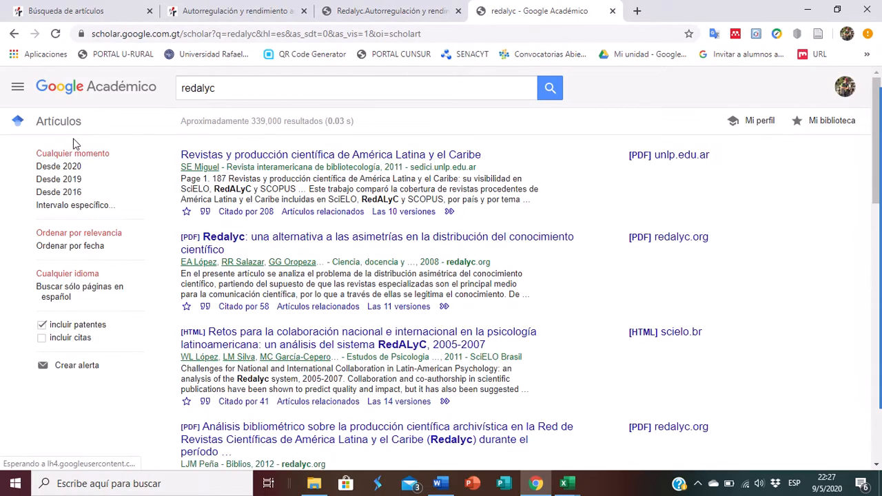
{"action": "left_click", "coordinate": [13, 35]}
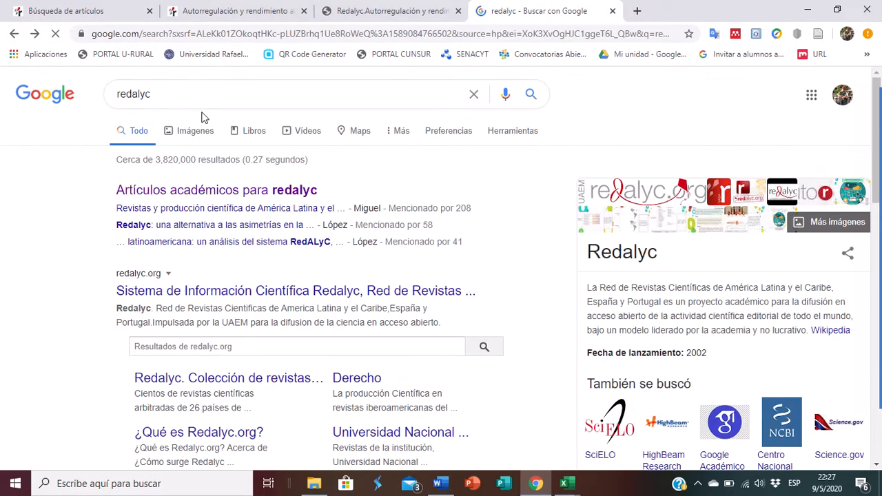
- Search Google for "redalyc.org" and open the Sistema de Información Científica Redalyc site
{"action": "left_click", "coordinate": [213, 93]}
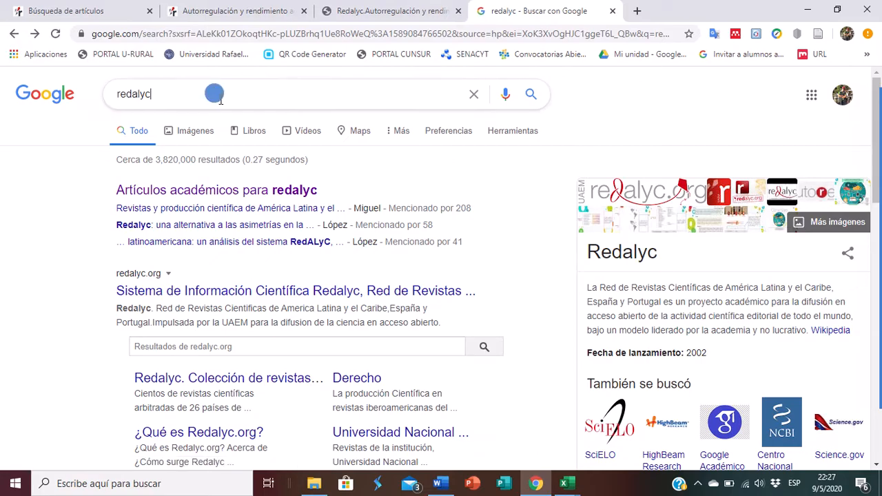
{"action": "type", "text": ",org"}
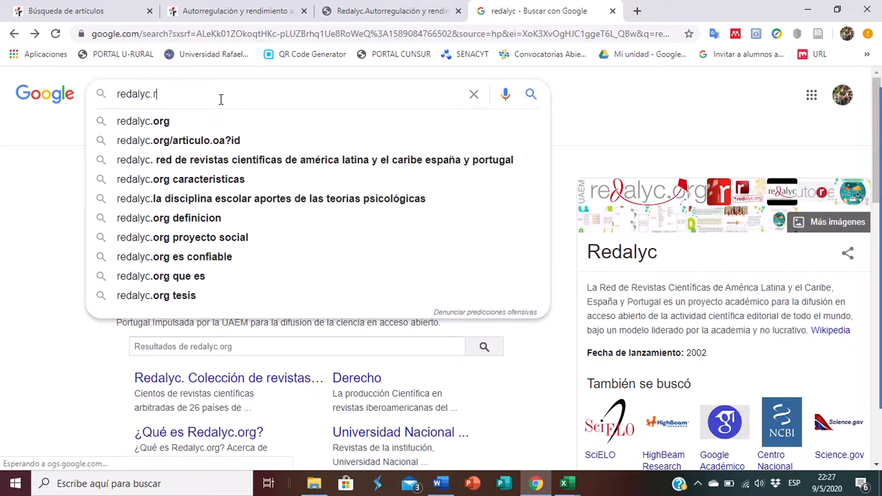
{"action": "key", "text": "Return"}
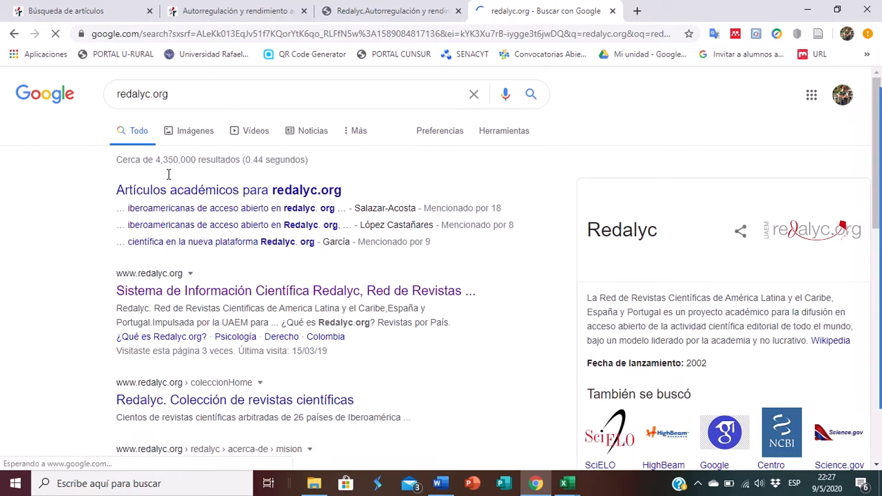
{"action": "left_click", "coordinate": [168, 292]}
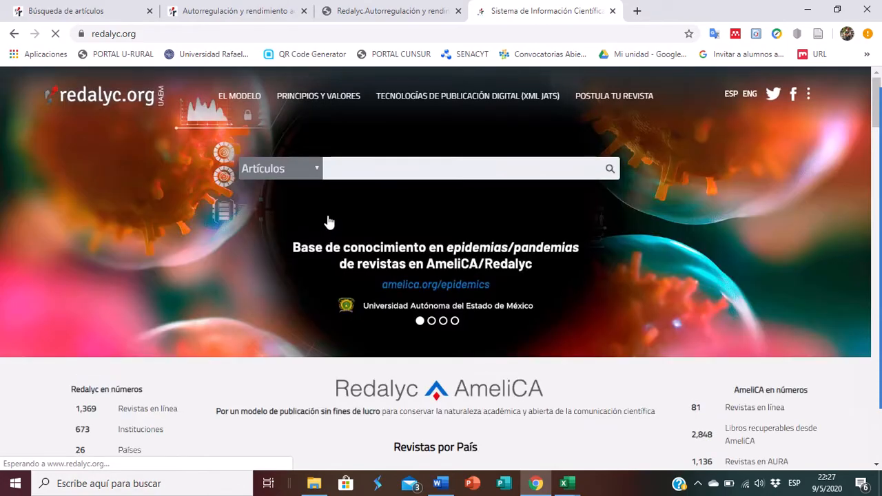
- Search the Redalyc articles for "Rendimiento académico universitario" and browse the results
{"action": "key", "text": "alt+Tab"}
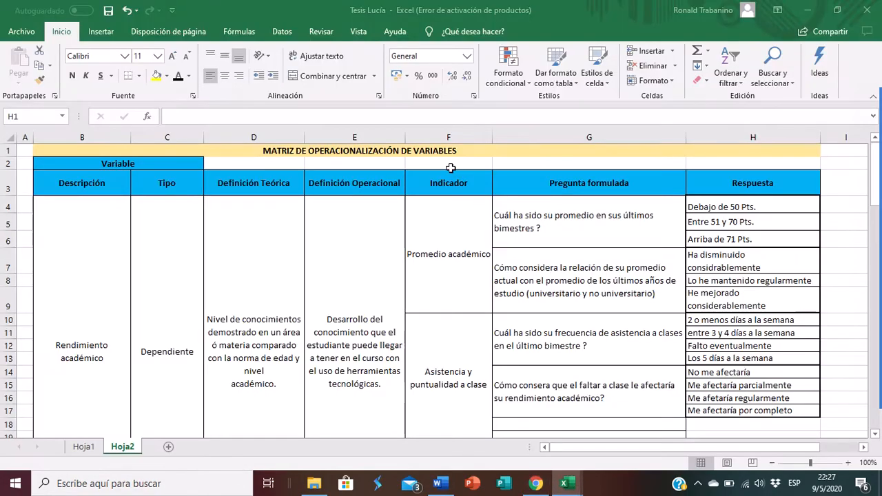
{"action": "key", "text": "alt+Tab"}
{"action": "type", "text": "Re"}
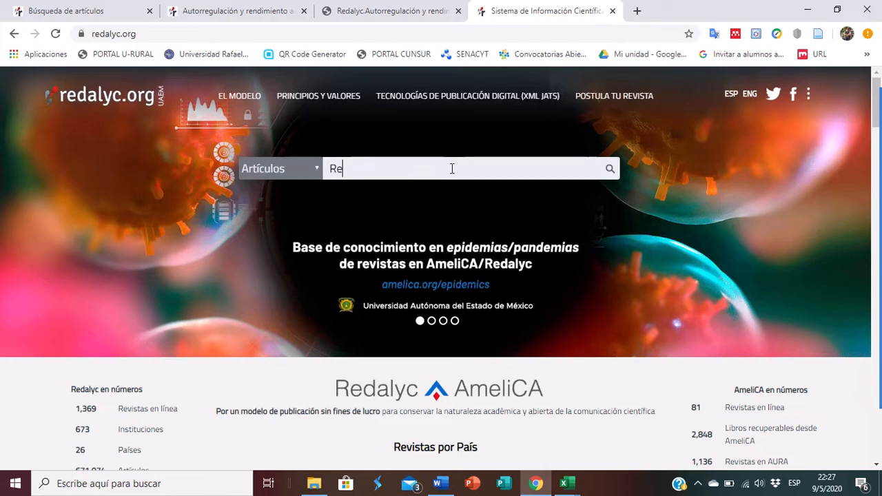
{"action": "type", "text": "ndimiento académ"}
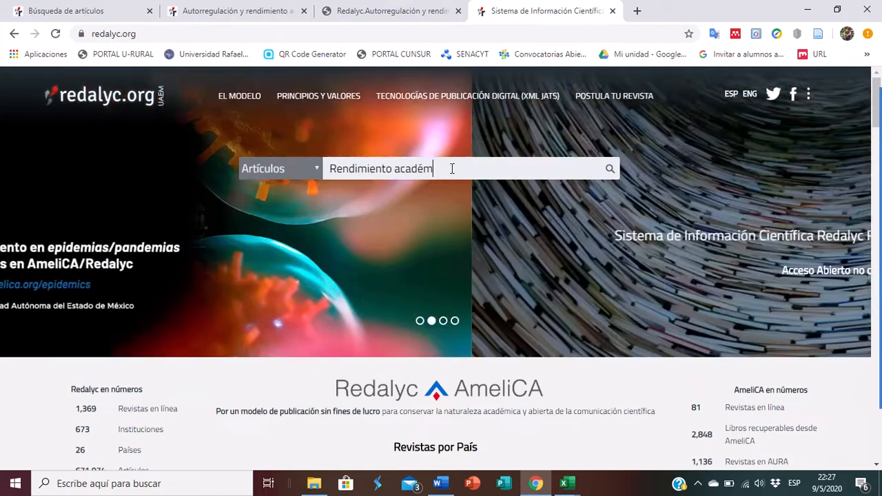
{"action": "type", "text": "ico universitario"}
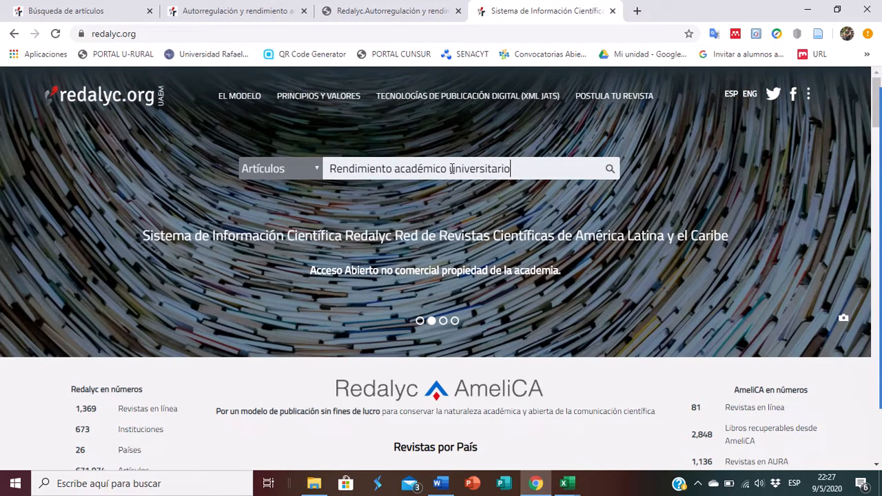
{"action": "key", "text": "Return"}
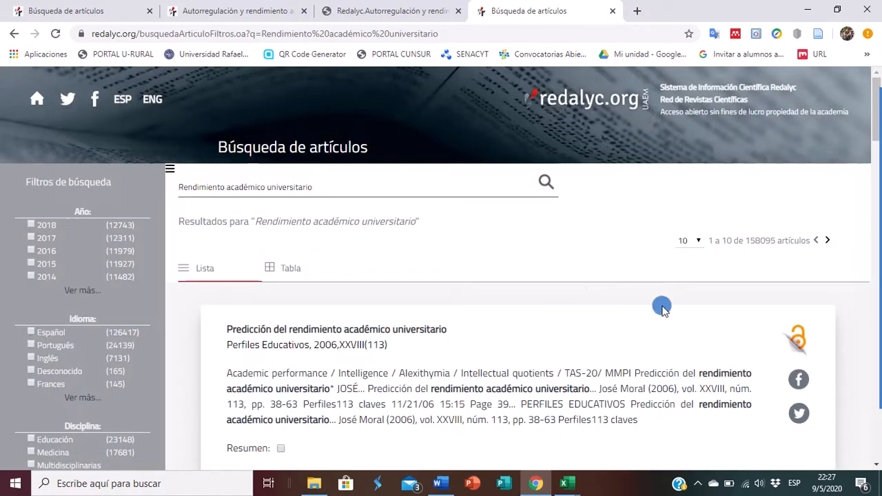
{"action": "scroll", "coordinate": [663, 312], "scroll_direction": "down", "scroll_amount": 3}
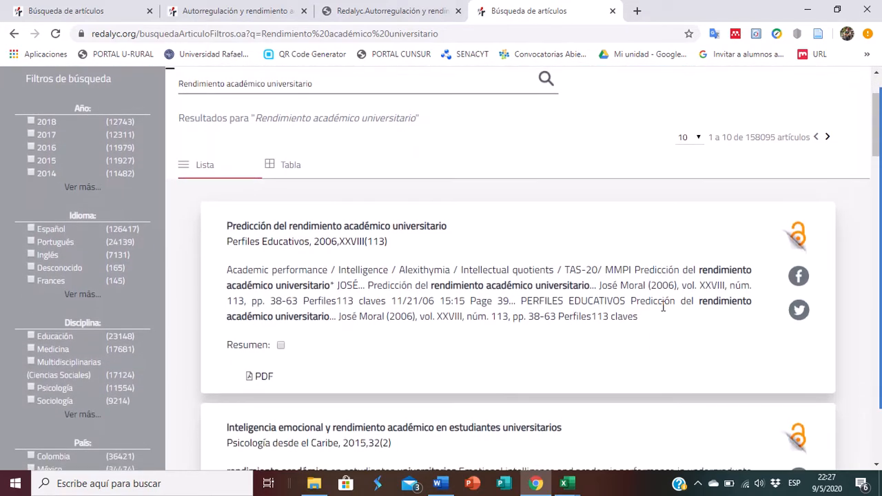
{"action": "scroll", "coordinate": [663, 311], "scroll_direction": "down", "scroll_amount": 1}
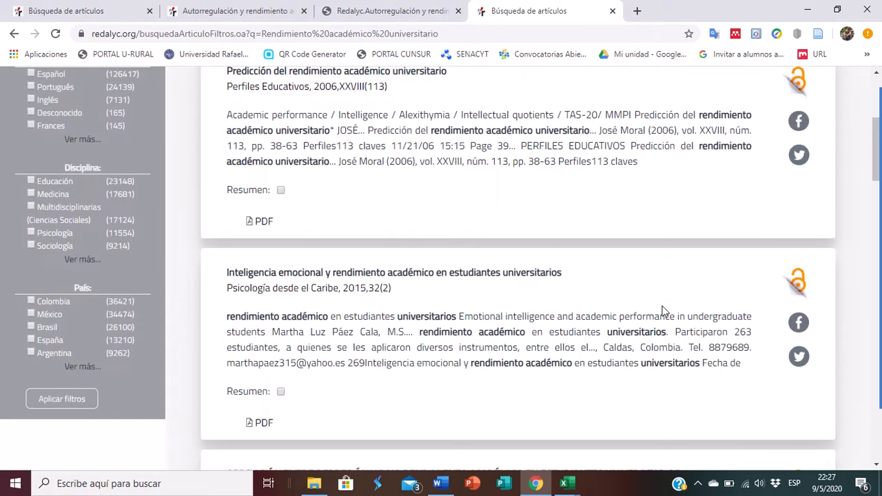
- Select the years 2013 to 2018 and 2020 in the search filters, expanding the year list to show more years
{"action": "scroll", "coordinate": [663, 312], "scroll_direction": "up", "scroll_amount": 2}
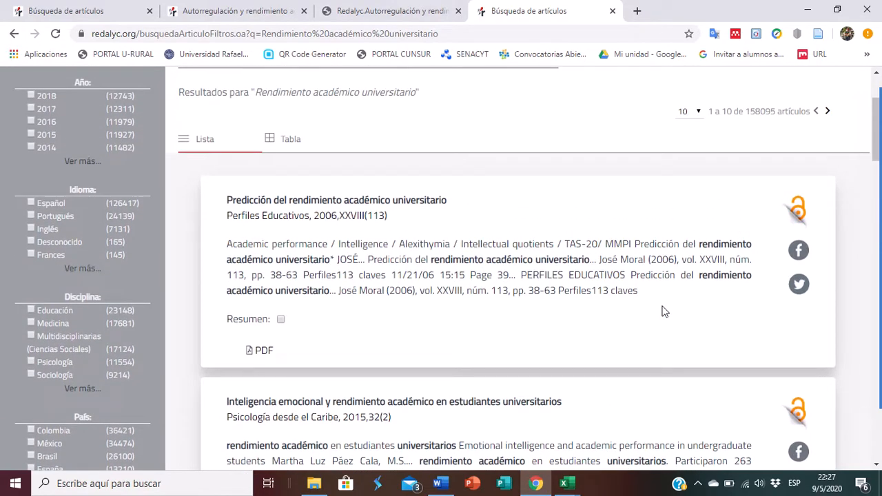
{"action": "scroll", "coordinate": [664, 312], "scroll_direction": "up", "scroll_amount": 2}
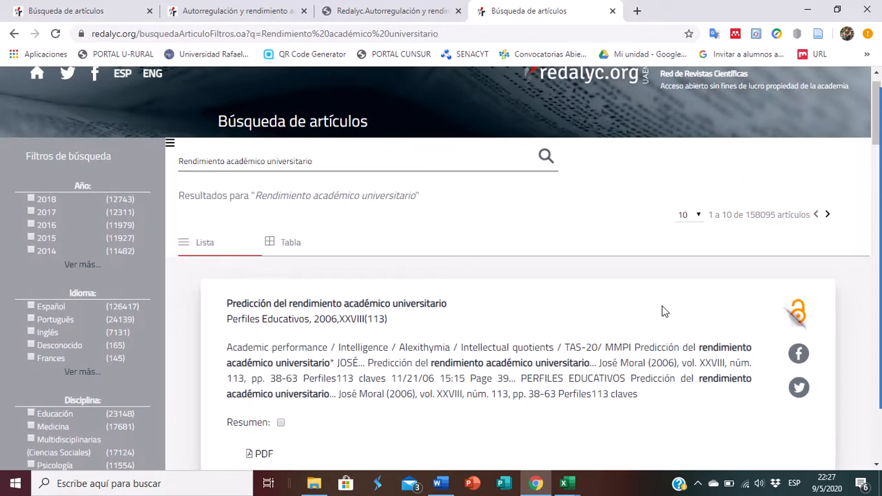
{"action": "scroll", "coordinate": [664, 311], "scroll_direction": "down", "scroll_amount": 1}
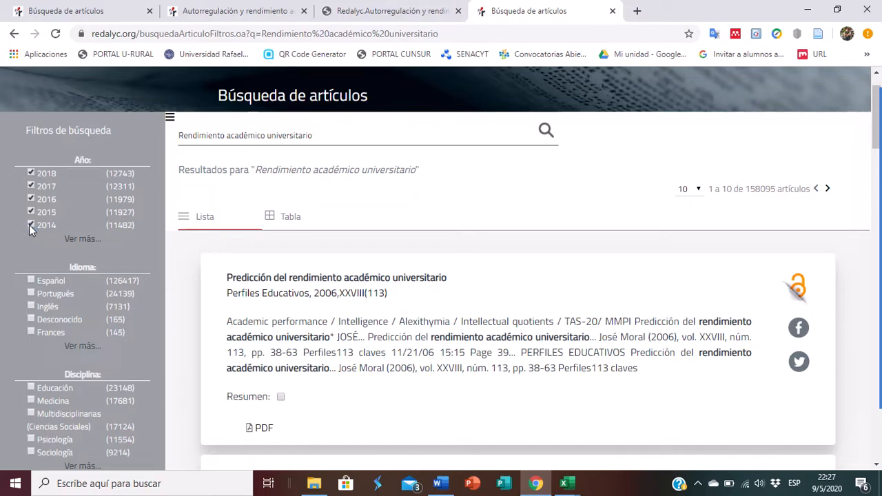
{"action": "left_click", "coordinate": [84, 239]}
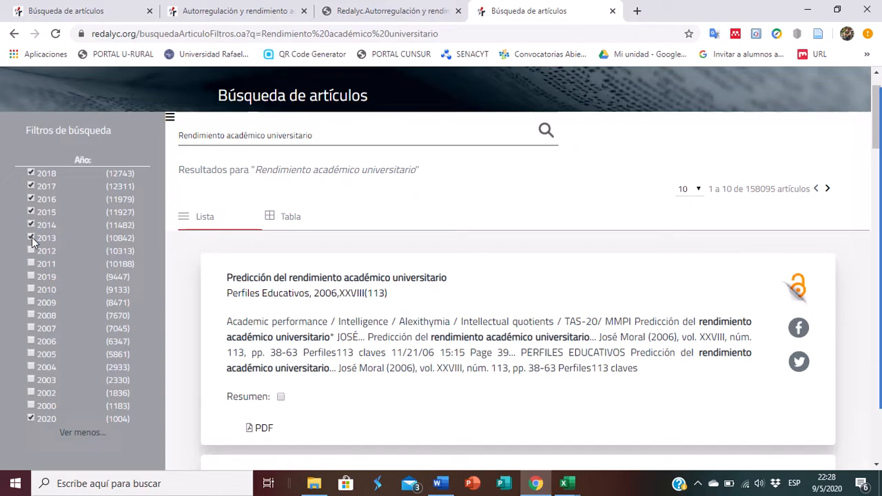
- Select the language Español and the discipline Educación, and apply the filters to the article search
{"action": "scroll", "coordinate": [13, 200], "scroll_direction": "down", "scroll_amount": 4}
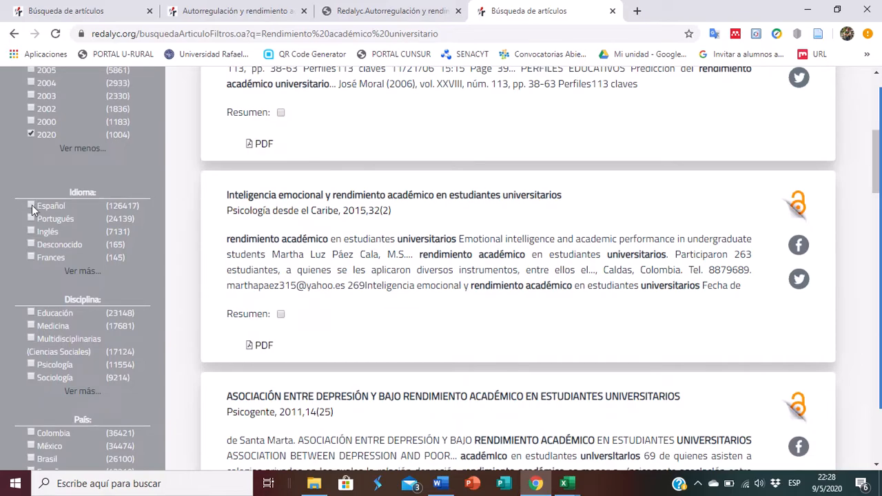
{"action": "left_click", "coordinate": [31, 206]}
{"action": "scroll", "coordinate": [2, 285], "scroll_direction": "down", "scroll_amount": 2}
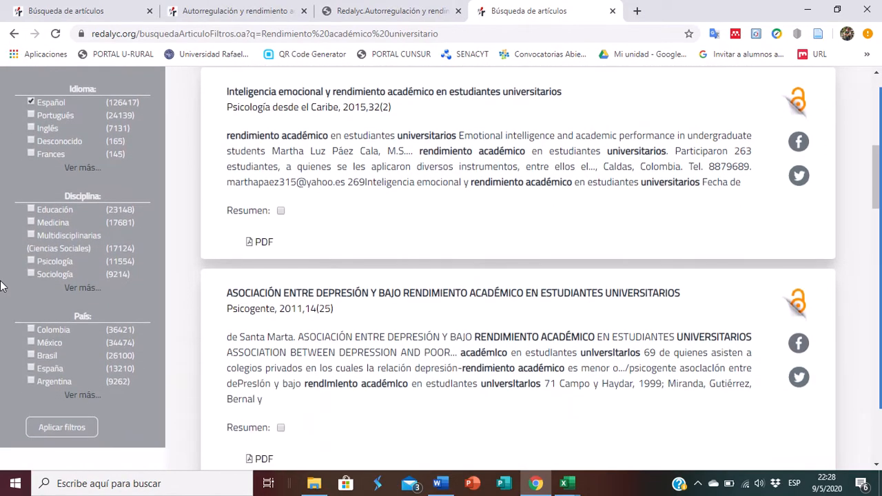
{"action": "left_click", "coordinate": [30, 209]}
{"action": "scroll", "coordinate": [2, 311], "scroll_direction": "down", "scroll_amount": 2}
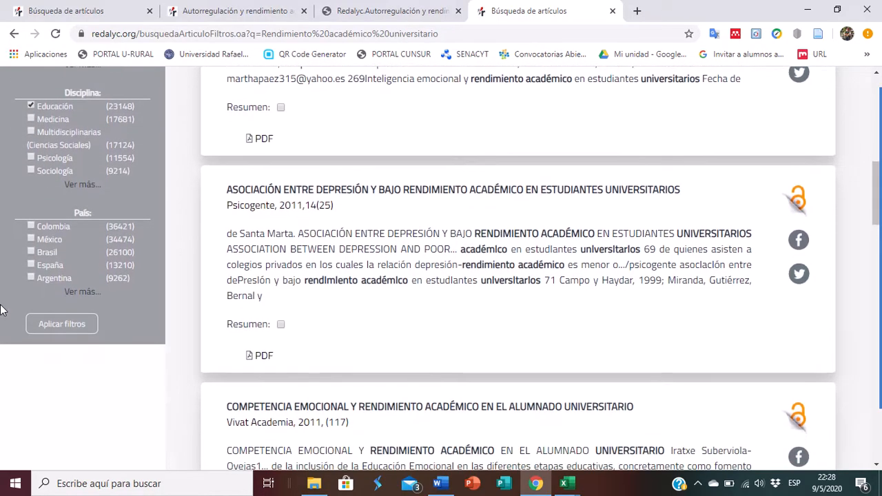
{"action": "left_click", "coordinate": [52, 325]}
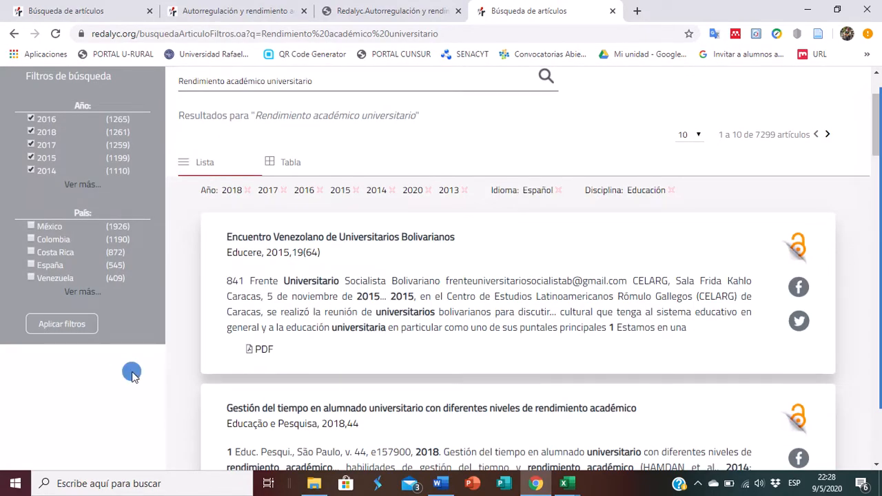
- Browse the filtered results and open the PDF of "Gestión del tiempo en alumnado universitario con diferentes niveles de rendimiento académico"
{"action": "scroll", "coordinate": [131, 378], "scroll_direction": "up", "scroll_amount": 2}
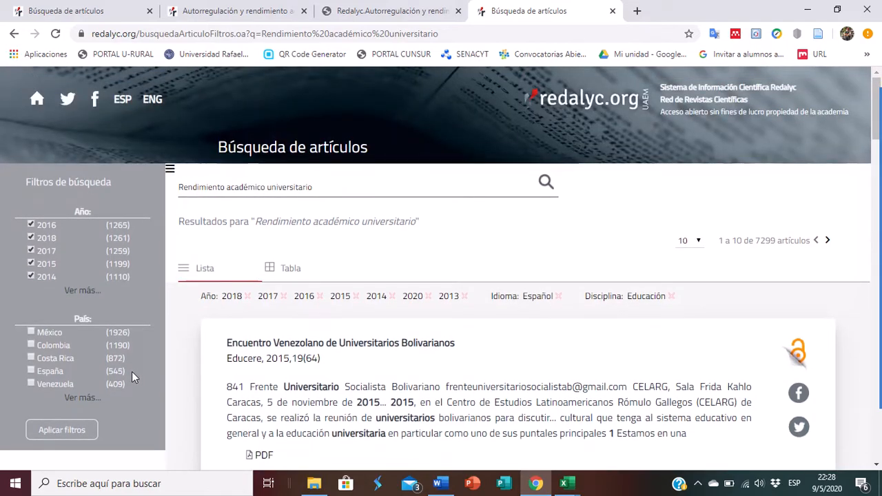
{"action": "scroll", "coordinate": [132, 377], "scroll_direction": "down", "scroll_amount": 1}
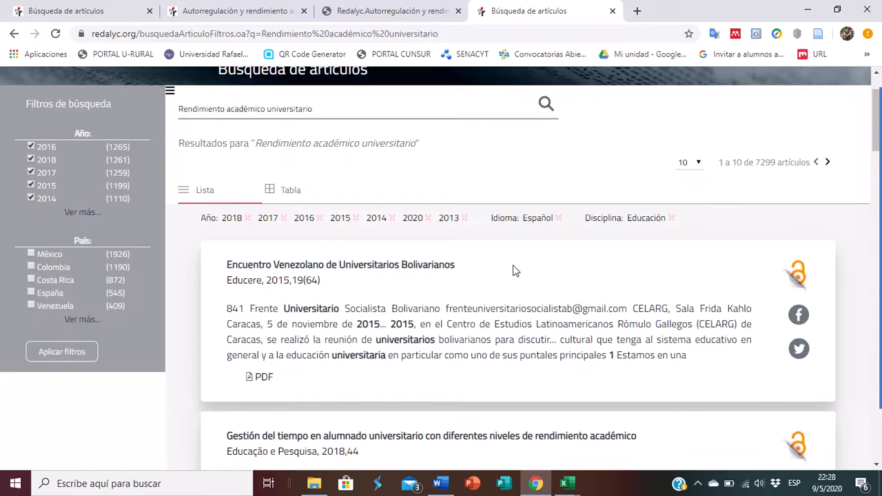
{"action": "scroll", "coordinate": [513, 271], "scroll_direction": "down", "scroll_amount": 1}
{"action": "scroll", "coordinate": [512, 270], "scroll_direction": "up", "scroll_amount": 2}
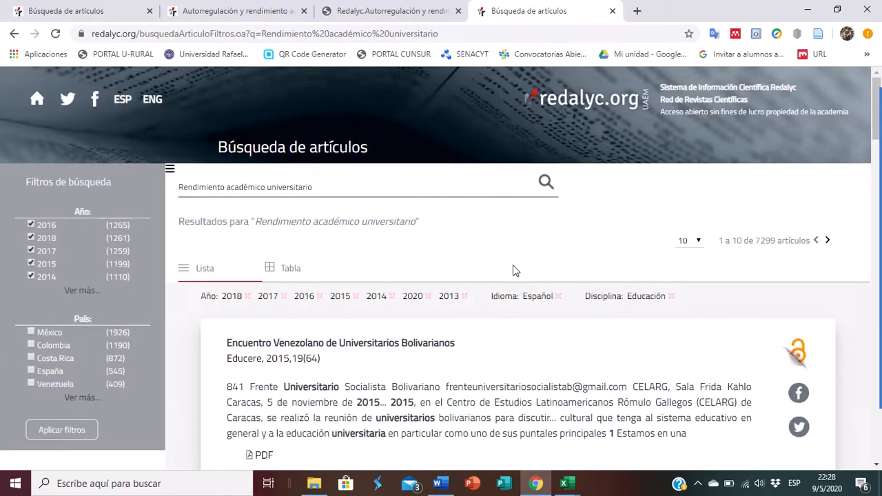
{"action": "scroll", "coordinate": [513, 270], "scroll_direction": "down", "scroll_amount": 2}
{"action": "scroll", "coordinate": [513, 270], "scroll_direction": "down", "scroll_amount": 1}
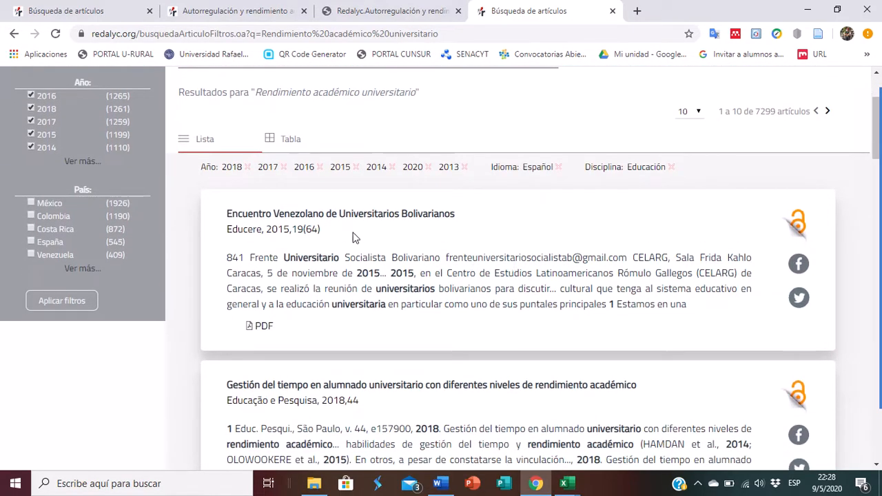
{"action": "scroll", "coordinate": [395, 252], "scroll_direction": "down", "scroll_amount": 2}
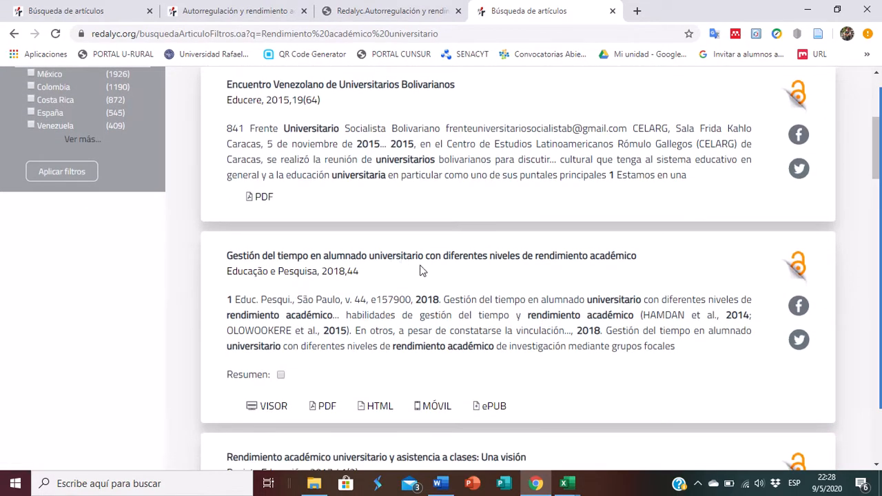
{"action": "left_click", "coordinate": [325, 408]}
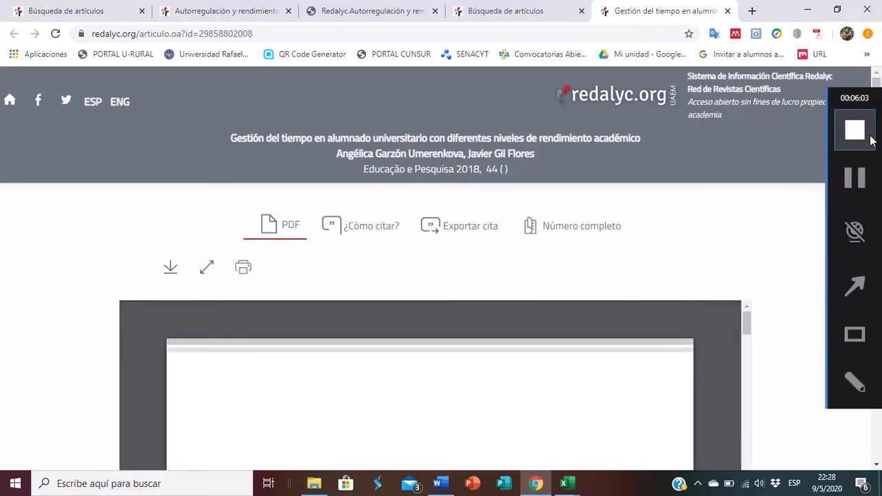
- Look over the beginning of the opened article's PDF
{"action": "scroll", "coordinate": [765, 174], "scroll_direction": "down", "scroll_amount": 3}
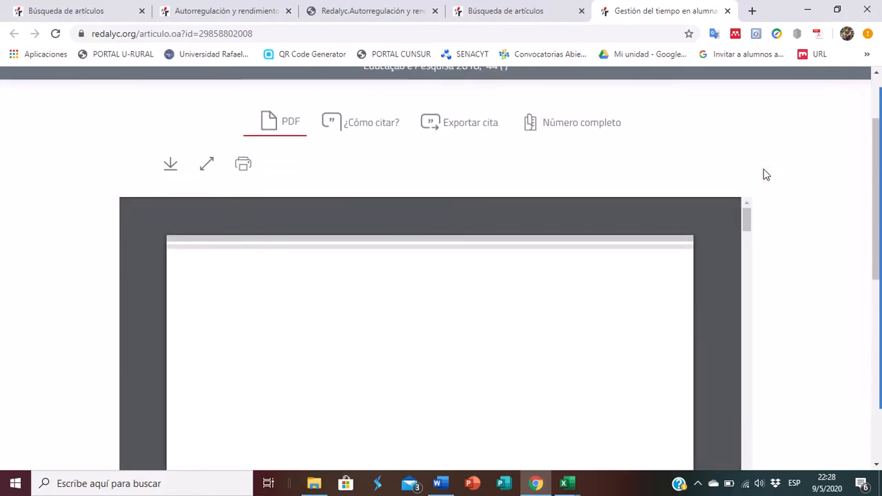
{"action": "scroll", "coordinate": [764, 174], "scroll_direction": "down", "scroll_amount": 1}
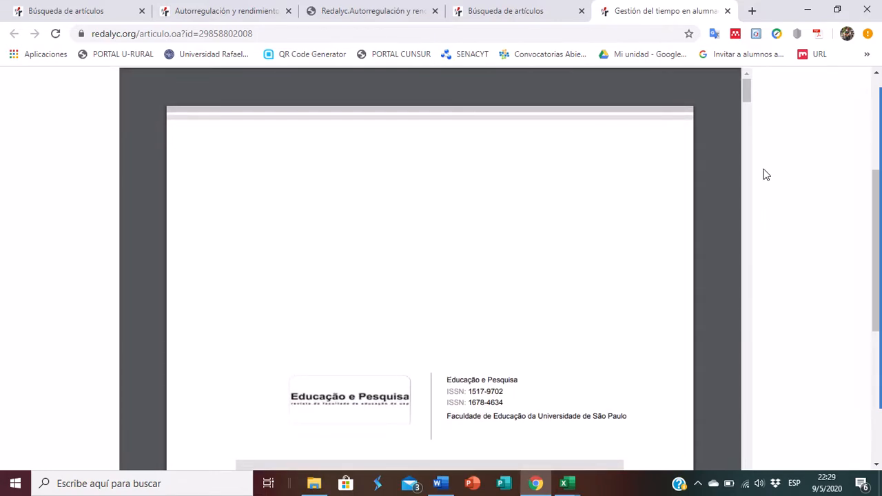
{"action": "scroll", "coordinate": [764, 174], "scroll_direction": "down", "scroll_amount": 1}
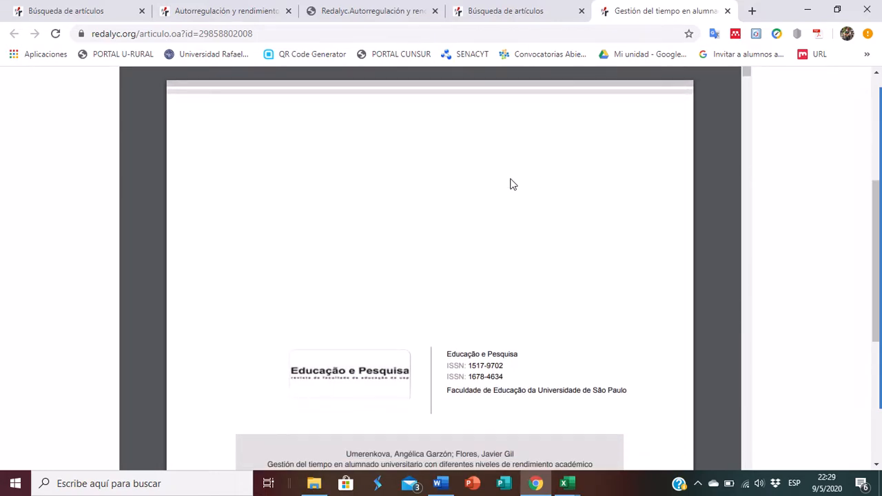
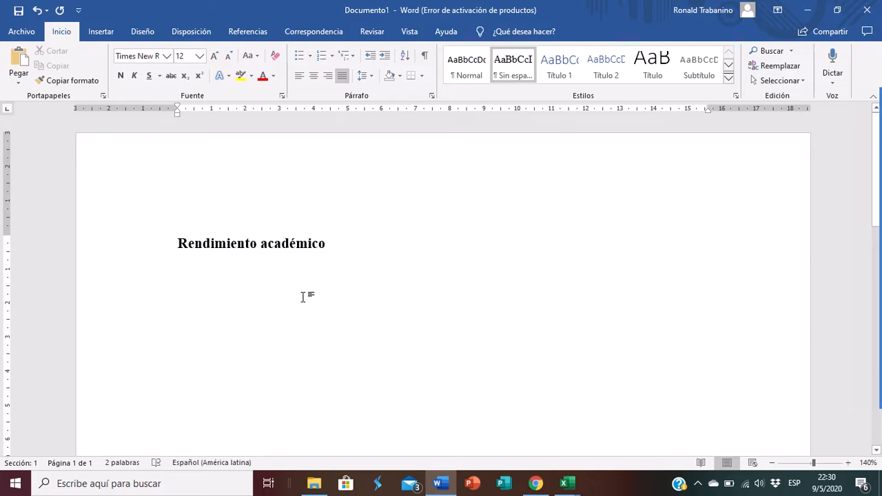
- In the Word document, paste the article paragraph beginning "El tiempo disponible para el estudiante universitario" below the heading "Rendimiento académico"
{"action": "left_click", "coordinate": [303, 297]}
{"action": "type", "text": "El tiempo disponible para el estudiante universitario es un recurso limitado, cuya adecuada utilización conlleva abarcar las diferentes tareas académicas y hacerlo dentro de los plazos establecidos. Cabe suponer que una adecuada gestión de este recurso podría conducir a lograr el éxito en los estudios. En el presente trabajo, nuestro interés se centra en la relación entre gestión del tiempo y rendimiento. La investigación empírica desarrollada hasta ahora sobre este tema, ha considerado tanto la cantidad de tiempo empleado como el modo en que éste se gestiona, valorando su incidencia en el rendimiento. Ukpong y George (2013) encontraron importantes diferencias entre los resultados académicos de los estudiantes universitarios según el tiempo dedicado al estudio. Aunque este resulte un factor a tener en cuenta, la clave de un buen rendimiento no está en estudiar cuantas más horas mejor. La manera en que los estudiantes gestionan su tiempo de estudio es tan importante, o incluso más, que el tiempo que emplean en el mismo (WILHITE, 1990). De hecho, la gestión del tiempo constituye uno de los predictores del rendimiento académico más relevantes"}
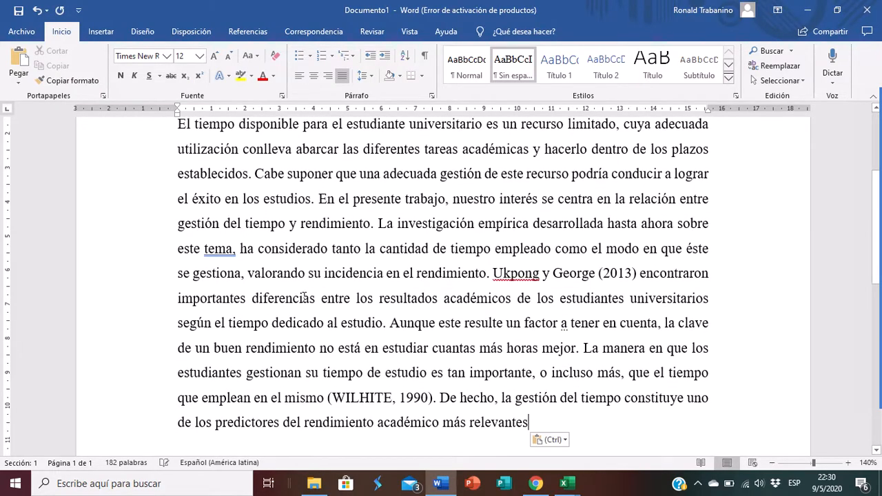
{"action": "scroll", "coordinate": [303, 298], "scroll_direction": "up", "scroll_amount": 3}
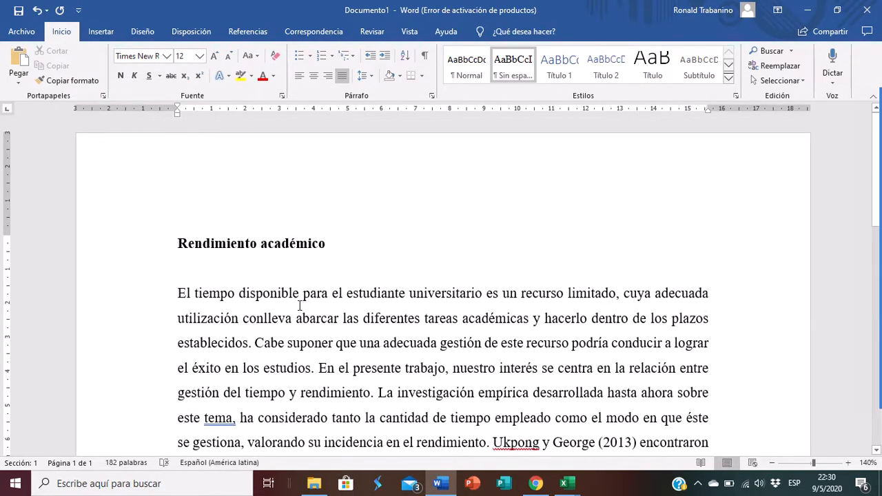
- Select the pasted paragraph and apply the Sin espaciado style to it
{"action": "double_click", "coordinate": [89, 305]}
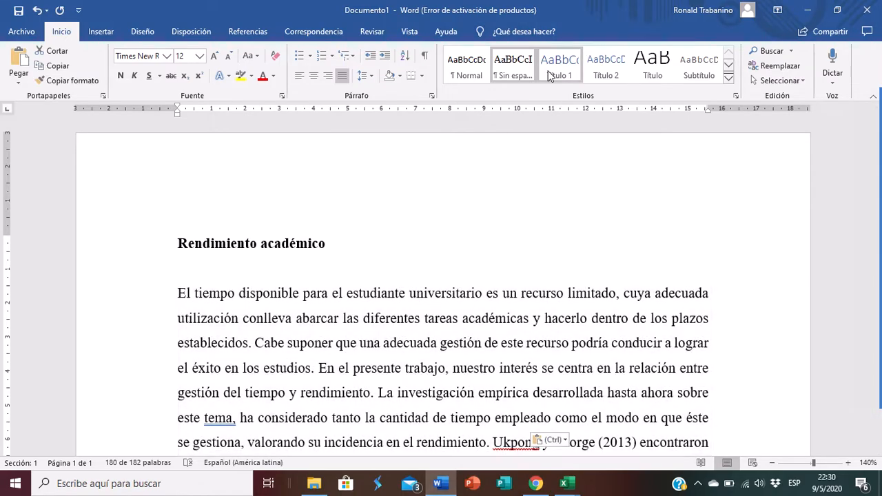
{"action": "left_click", "coordinate": [512, 71]}
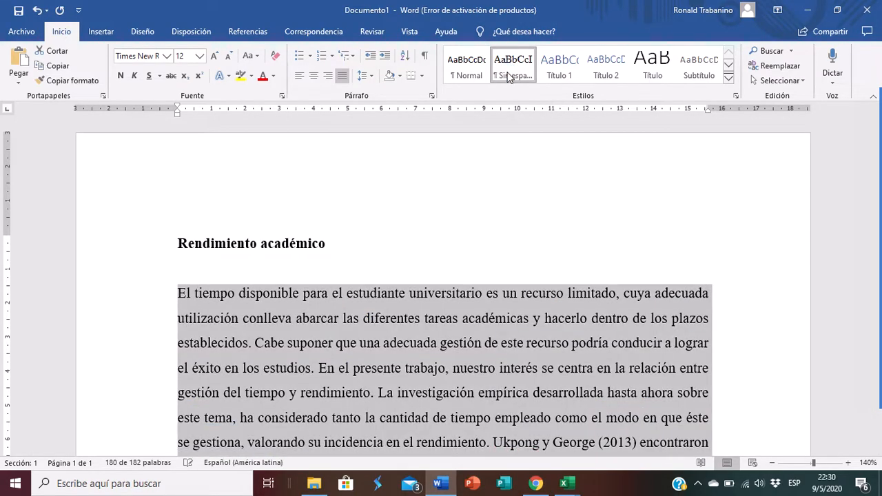
{"action": "left_click", "coordinate": [347, 330]}
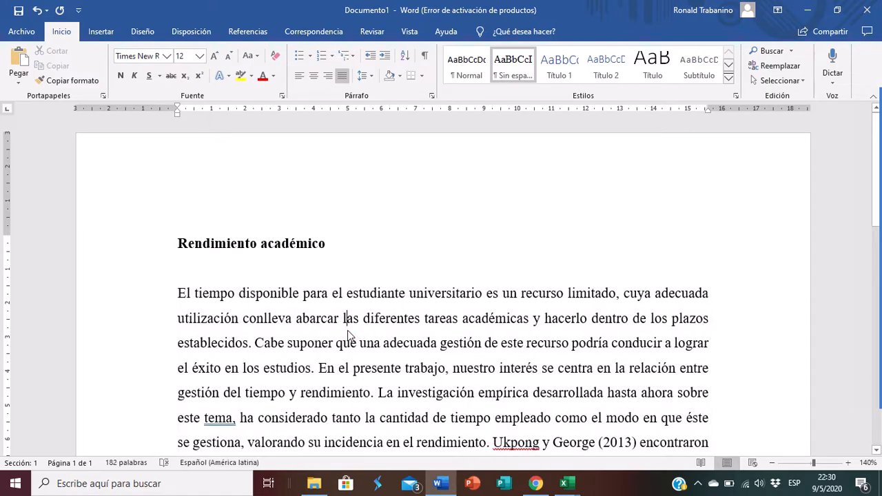
- Insert a blank line above the heading "Rendimiento académico"
{"action": "left_click", "coordinate": [316, 194]}
{"action": "left_click", "coordinate": [175, 246]}
{"action": "key", "text": "Return"}
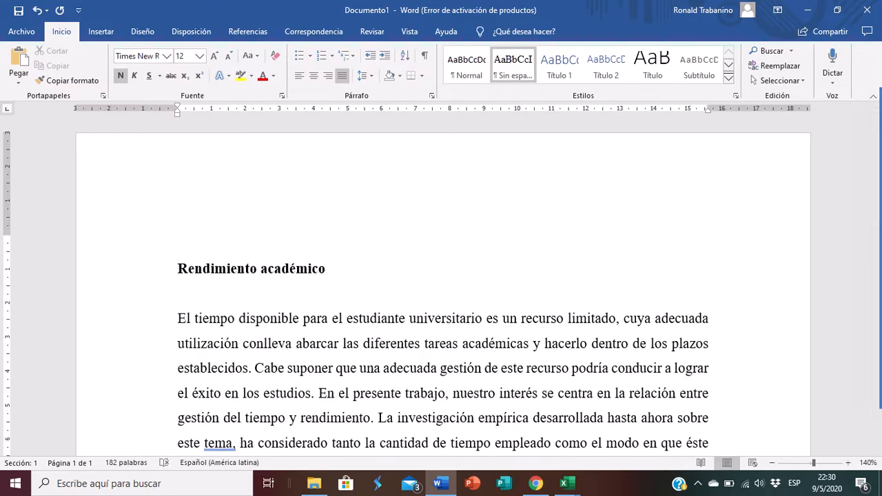
- Check the top, bottom and left values in the document's custom page margins and accept them at 3 cm
{"action": "left_click", "coordinate": [199, 31]}
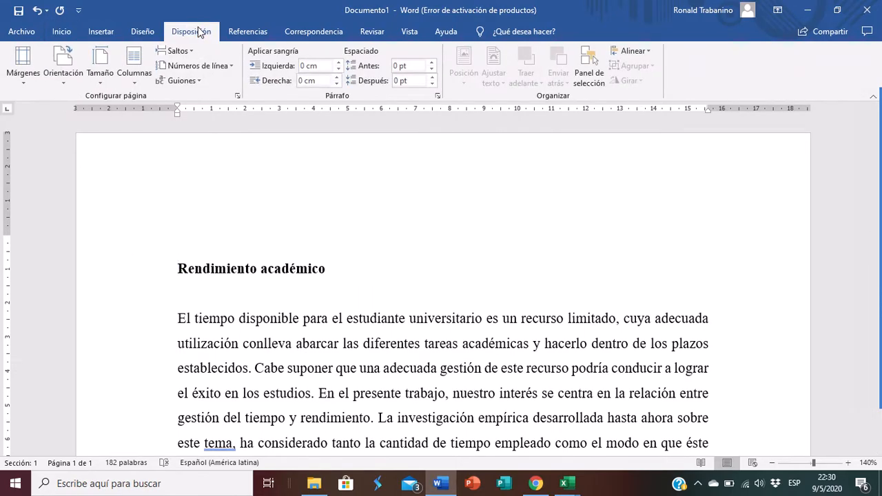
{"action": "left_click", "coordinate": [22, 65]}
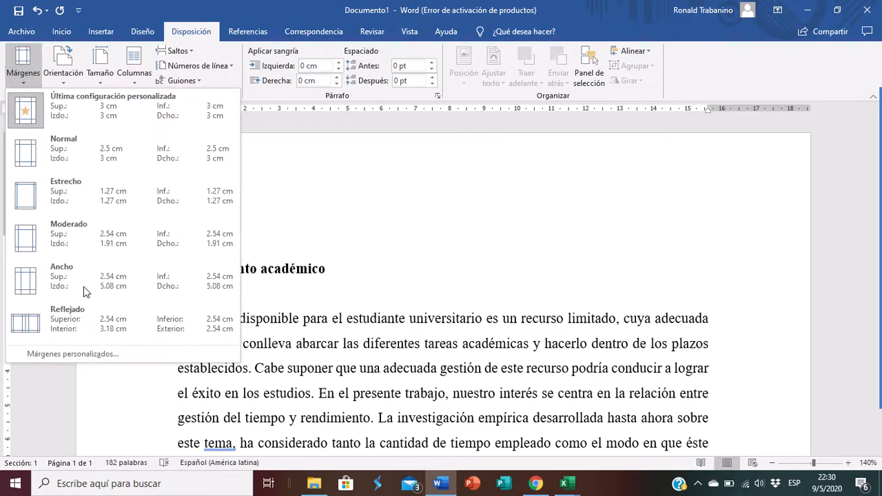
{"action": "left_click", "coordinate": [74, 354]}
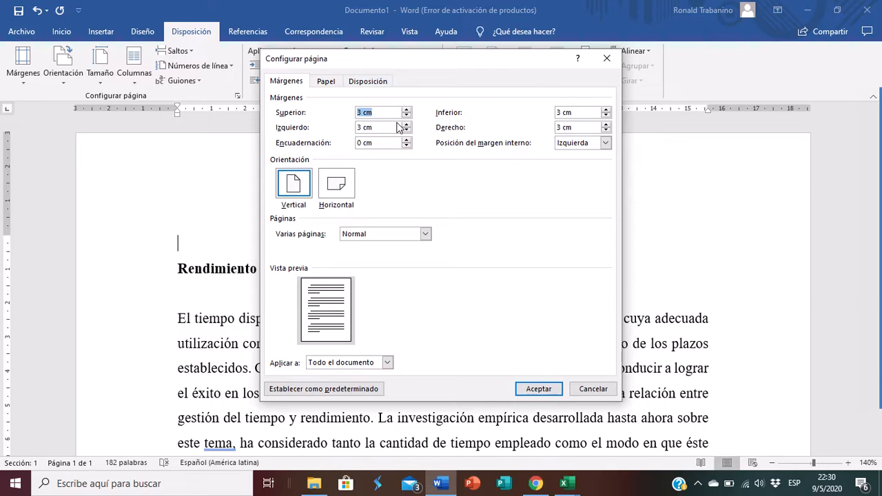
{"action": "left_click", "coordinate": [372, 112]}
{"action": "left_click", "coordinate": [571, 113]}
{"action": "left_click", "coordinate": [376, 126]}
{"action": "left_click", "coordinate": [539, 389]}
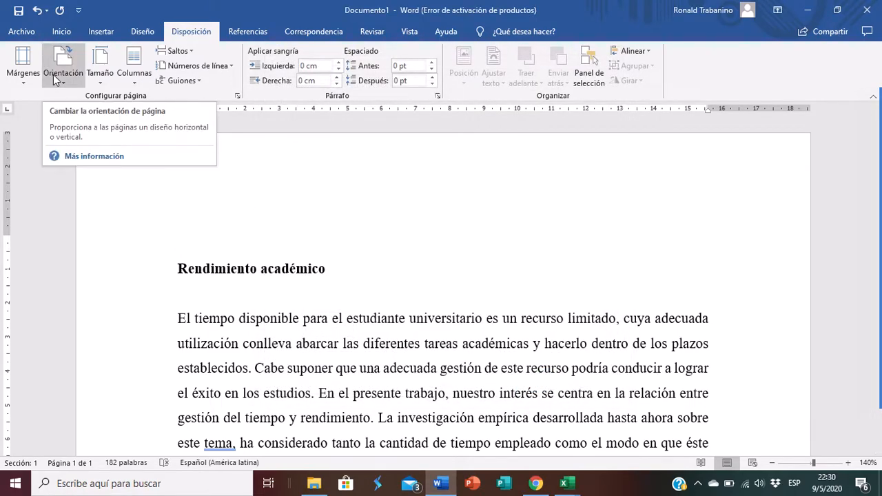
- Modify the Título 1 style to use Times New Roman at 12 pt in the Automático color, accepting its font settings
{"action": "left_click", "coordinate": [61, 33]}
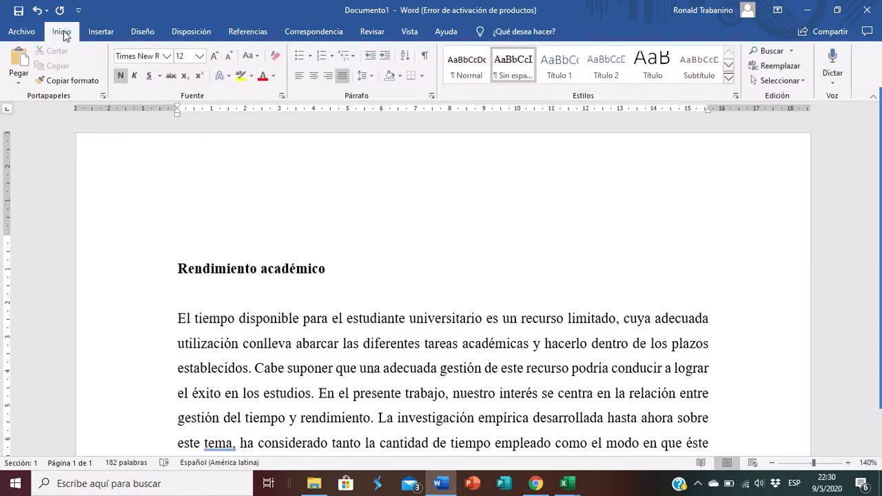
{"action": "left_click", "coordinate": [517, 65]}
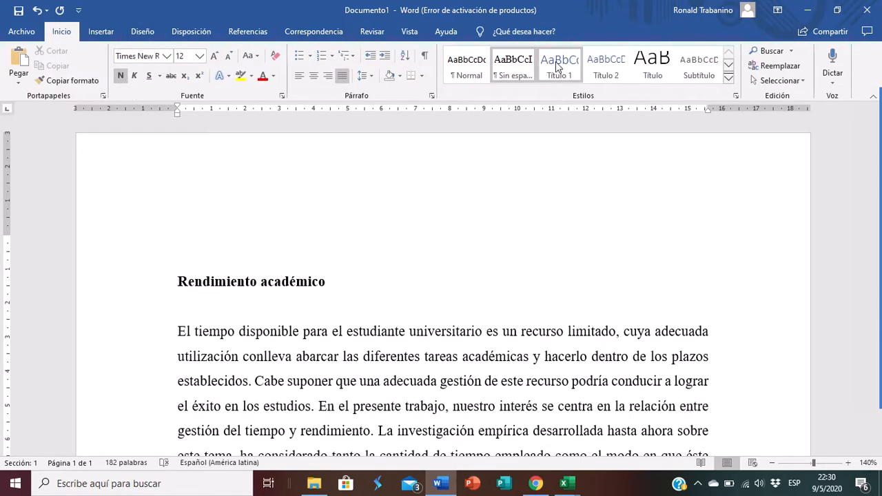
{"action": "right_click", "coordinate": [560, 65]}
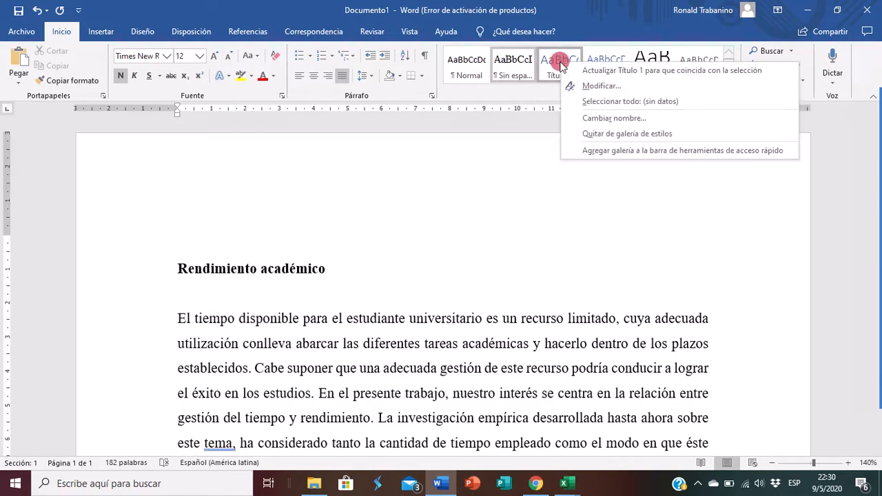
{"action": "left_click", "coordinate": [598, 88]}
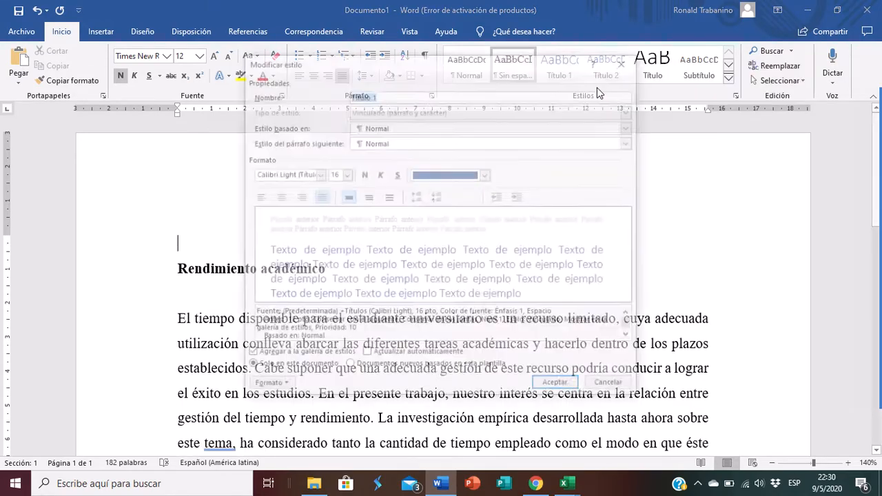
{"action": "left_click", "coordinate": [318, 175]}
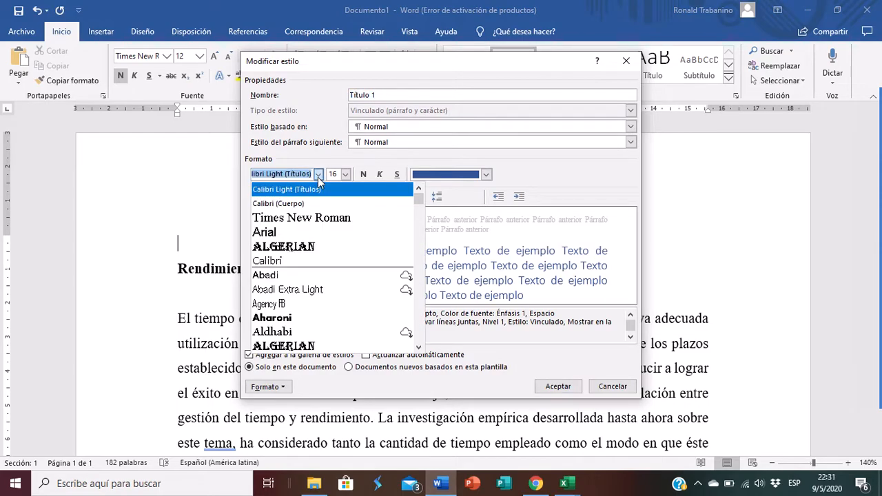
{"action": "left_click", "coordinate": [304, 218]}
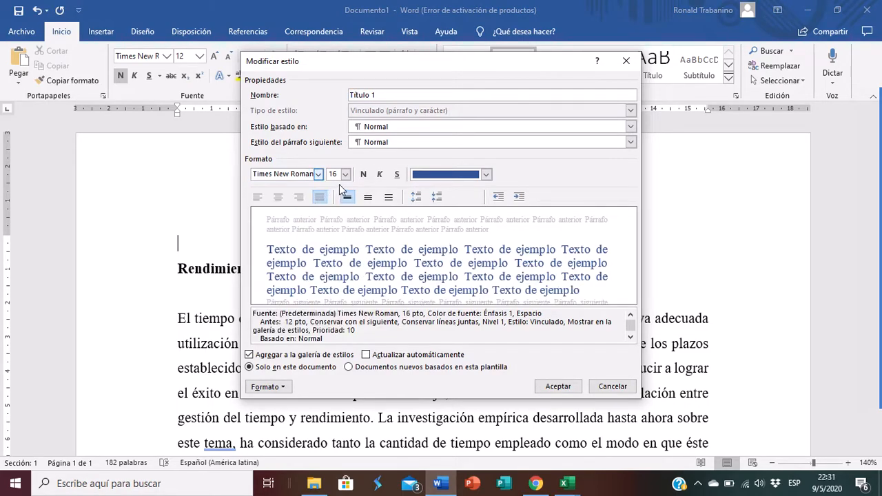
{"action": "left_click", "coordinate": [346, 175]}
{"action": "left_click", "coordinate": [333, 221]}
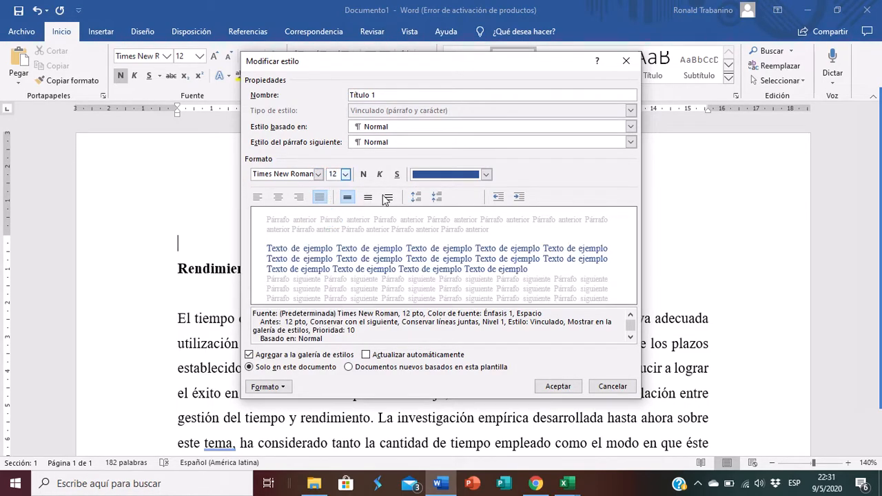
{"action": "left_click", "coordinate": [440, 177]}
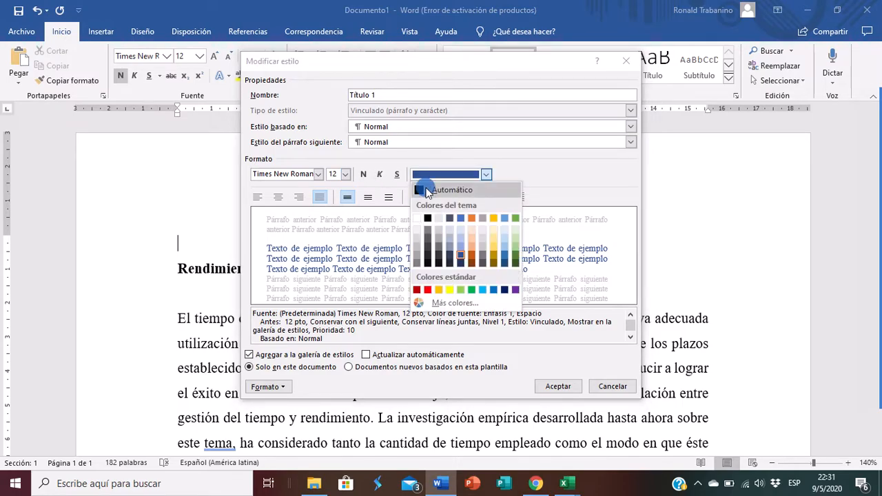
{"action": "left_click", "coordinate": [428, 190]}
{"action": "left_click", "coordinate": [264, 388]}
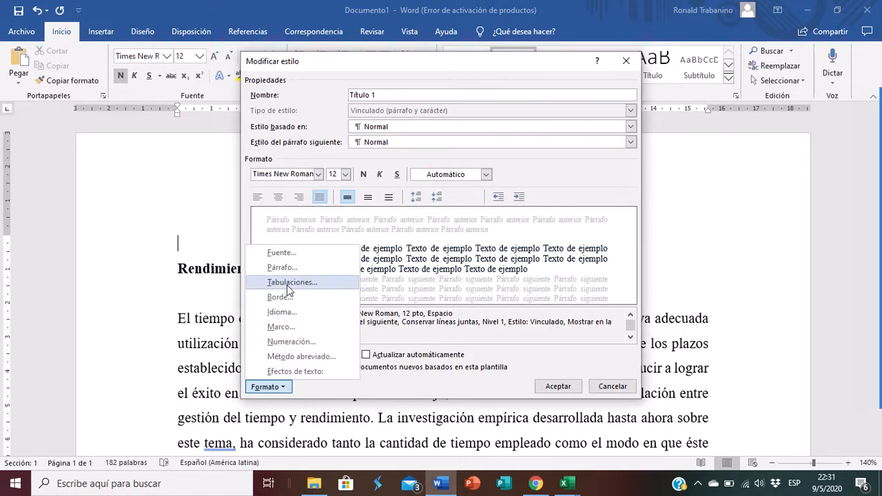
{"action": "left_click", "coordinate": [278, 249]}
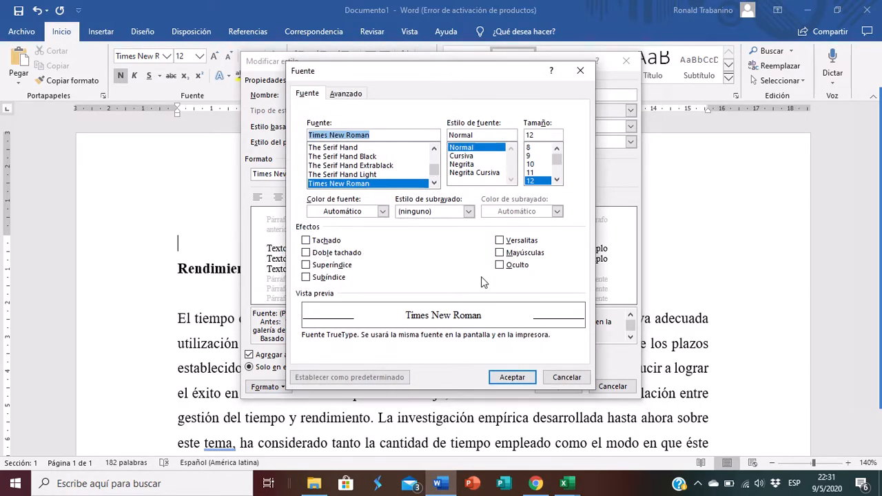
{"action": "left_click", "coordinate": [513, 377]}
- Set the Título 1 style's spacing before to 0 pto, line spacing to 1.5 líneas and alignment to left, and accept the style changes
{"action": "left_click", "coordinate": [267, 387]}
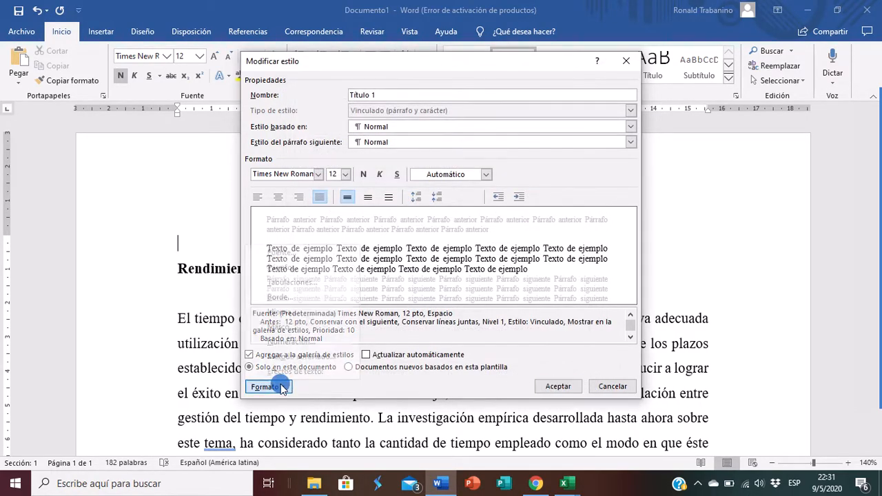
{"action": "left_click", "coordinate": [279, 266]}
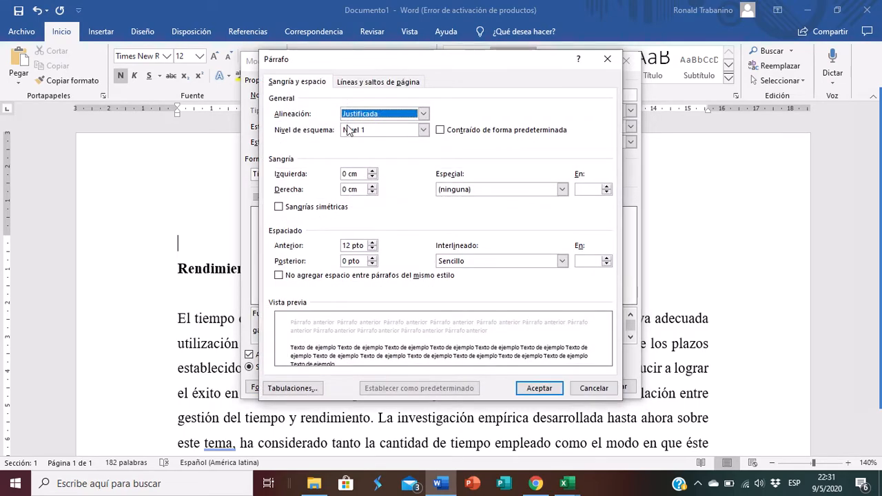
{"action": "left_click", "coordinate": [371, 247]}
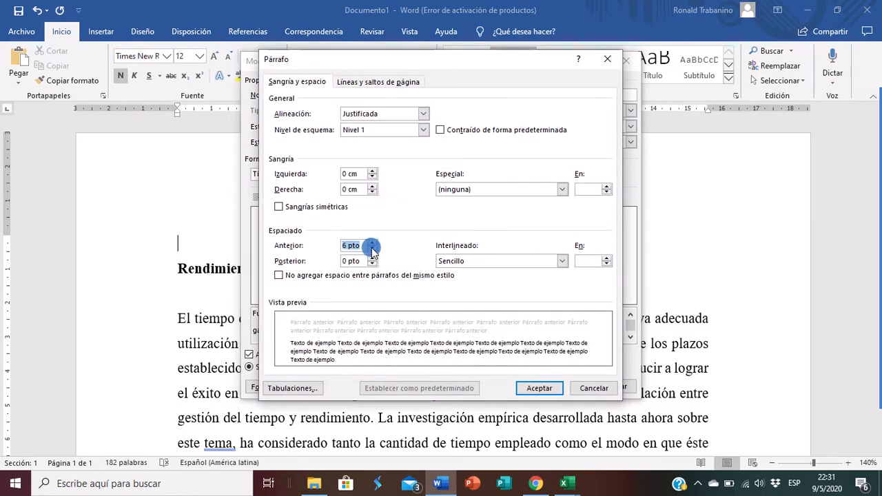
{"action": "left_click", "coordinate": [372, 249]}
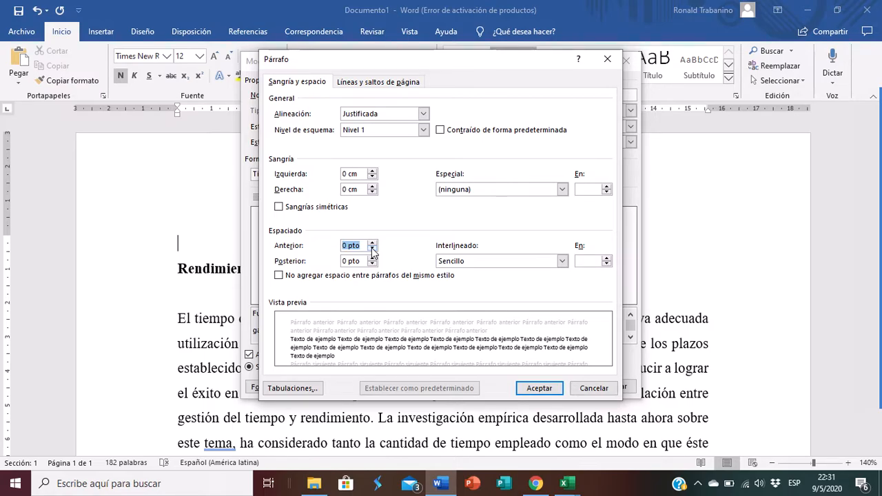
{"action": "left_click", "coordinate": [482, 261]}
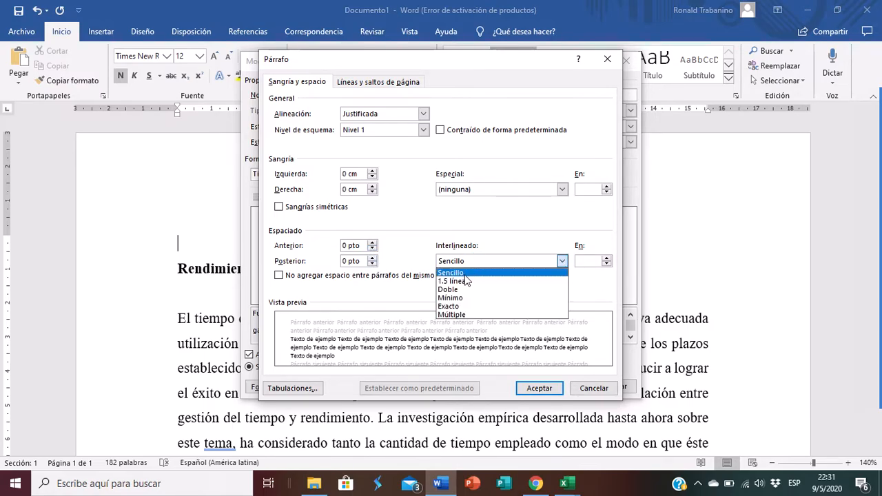
{"action": "left_click", "coordinate": [467, 281]}
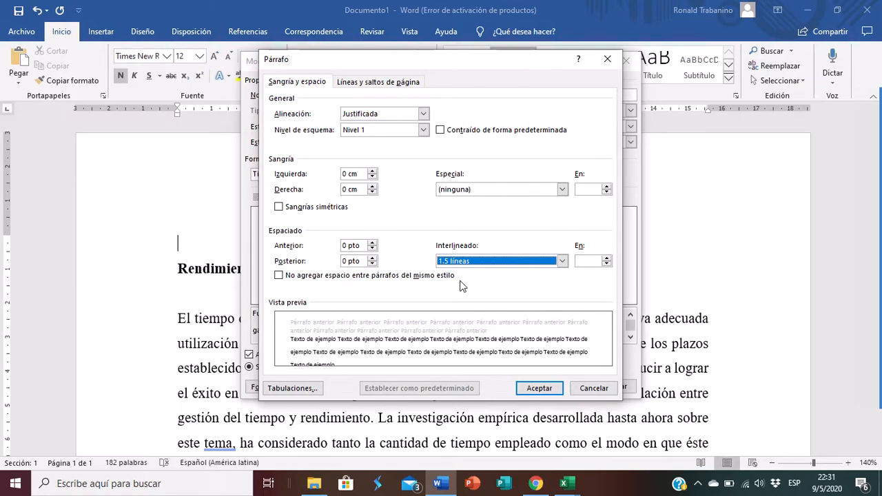
{"action": "left_click", "coordinate": [545, 390]}
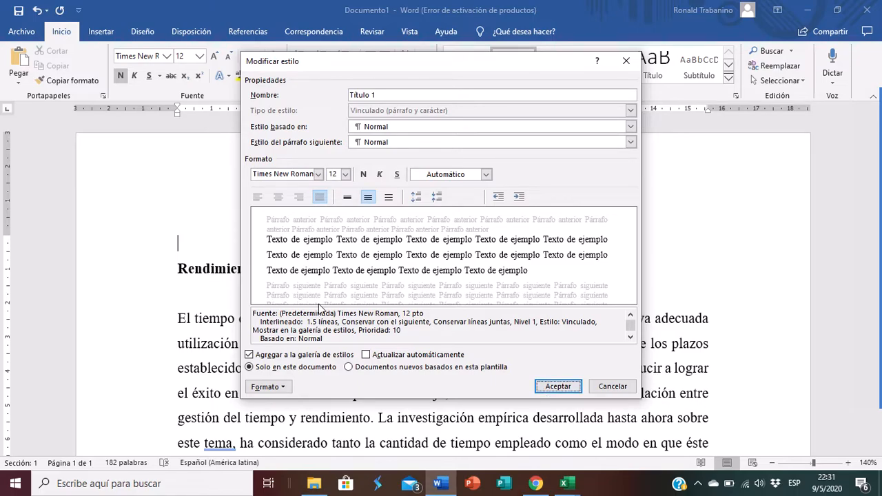
{"action": "left_click", "coordinate": [257, 197]}
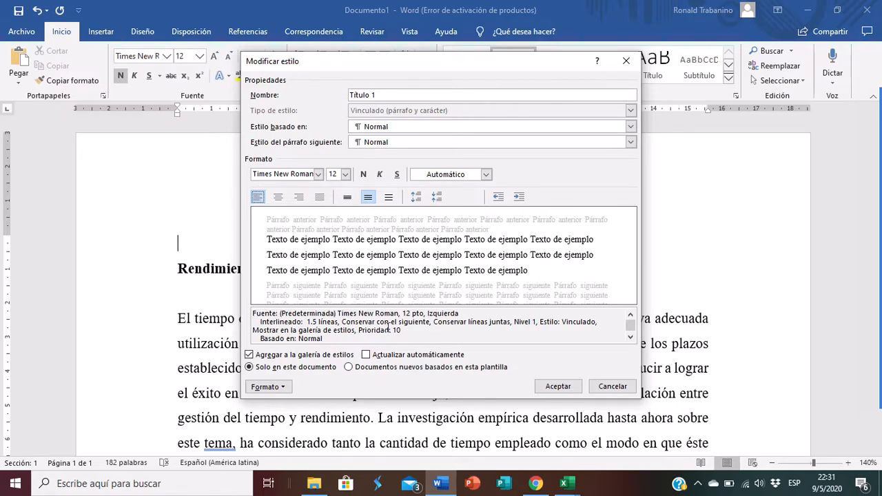
{"action": "left_click", "coordinate": [558, 386]}
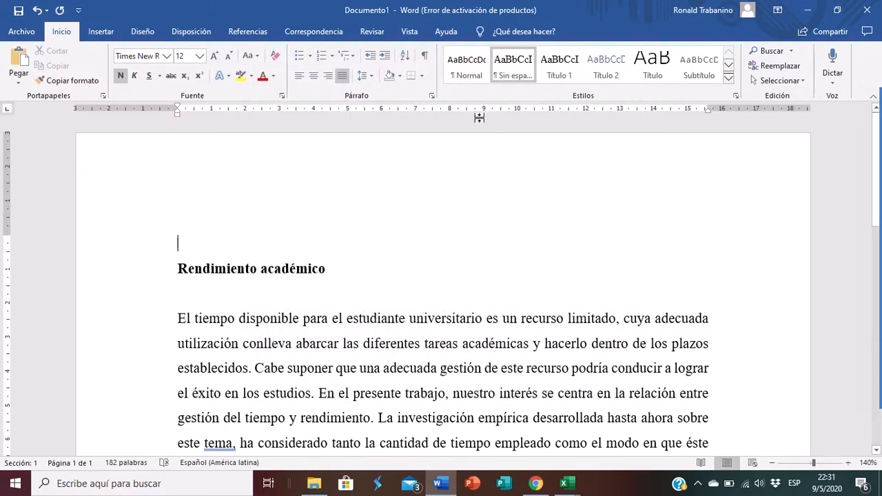
- Select the whole document and apply the Título 1 style to it
{"action": "double_click", "coordinate": [100, 324]}
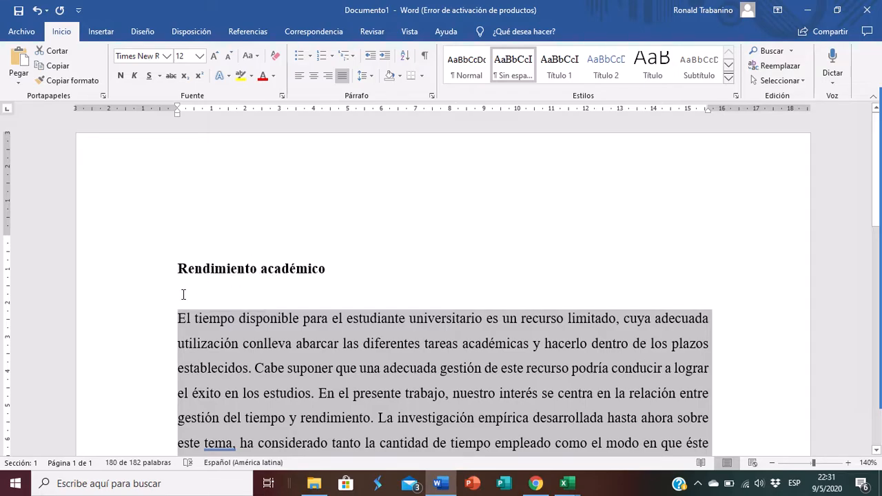
{"action": "key", "text": "ctrl+e"}
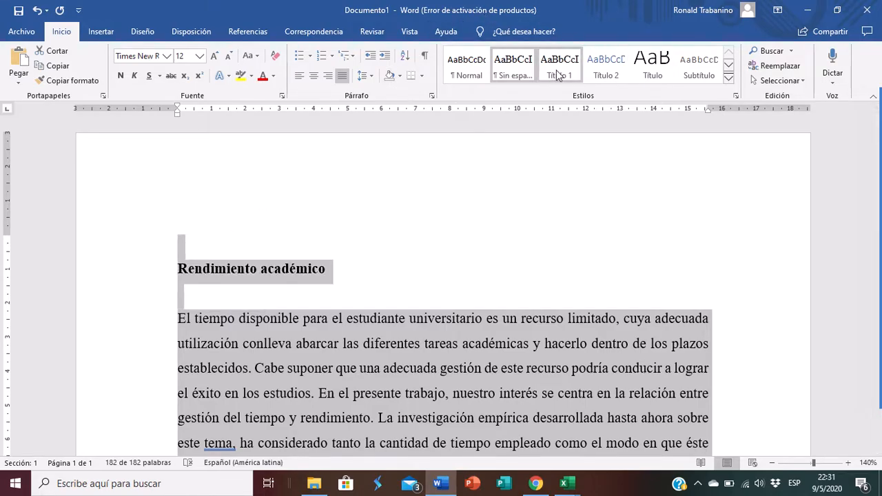
{"action": "left_click", "coordinate": [555, 70]}
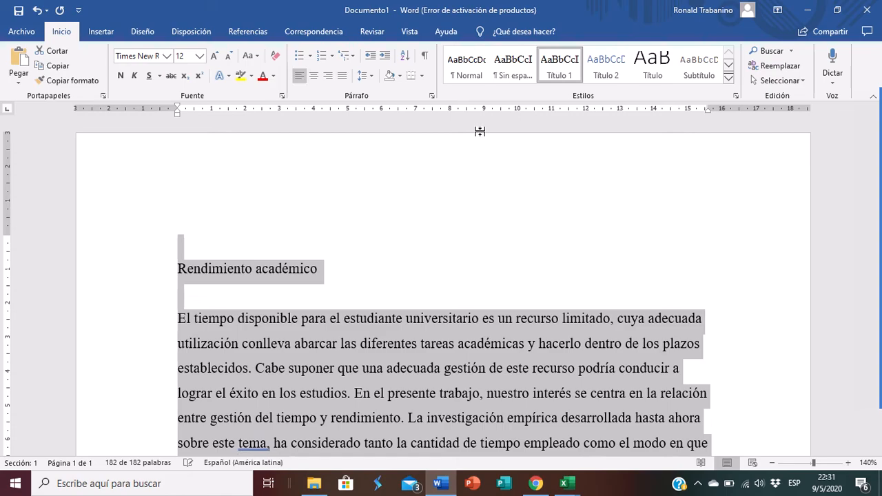
{"action": "left_click", "coordinate": [363, 293]}
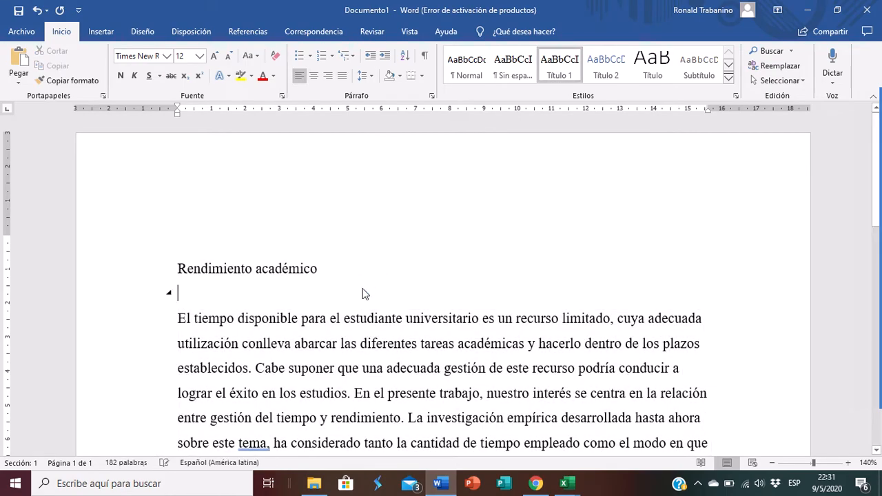
- Remove the blank line above the heading "Rendimiento académico" and make the heading bold
{"action": "left_click", "coordinate": [228, 222]}
{"action": "key", "text": "Delete"}
{"action": "triple_click", "coordinate": [228, 223]}
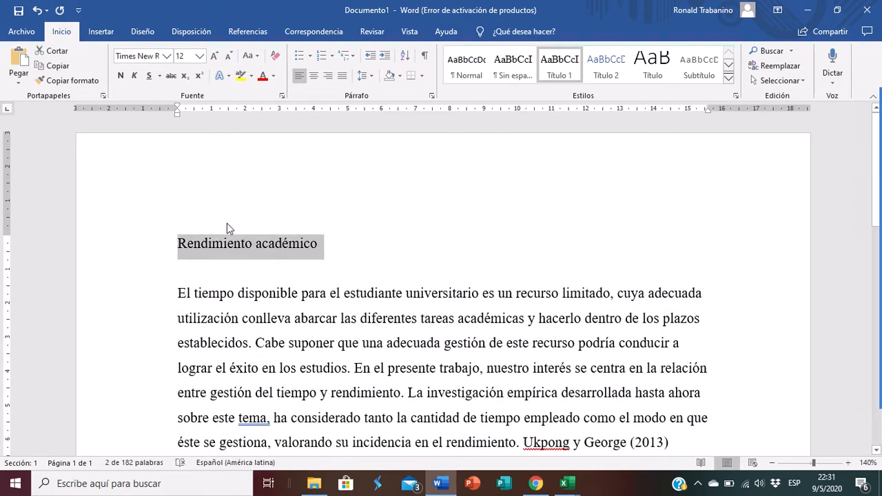
{"action": "left_click", "coordinate": [119, 75]}
{"action": "left_click", "coordinate": [351, 249]}
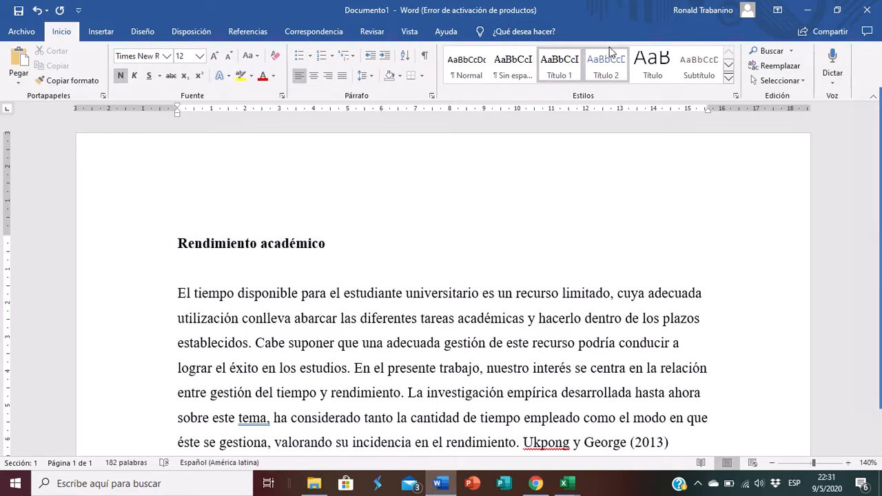
{"action": "left_click", "coordinate": [108, 253]}
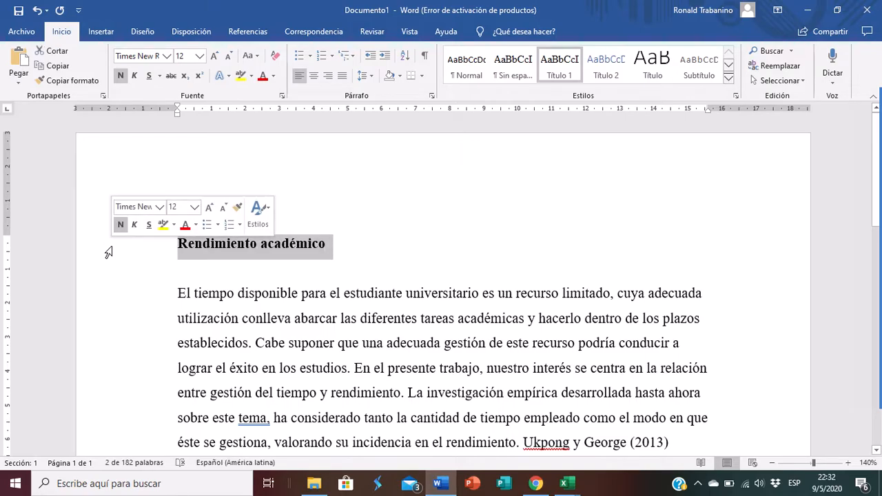
{"action": "left_click", "coordinate": [422, 249]}
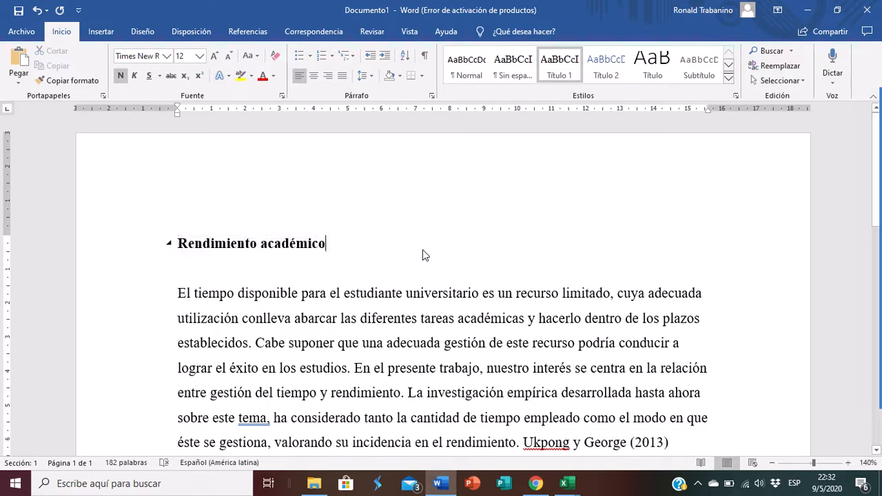
{"action": "left_click", "coordinate": [328, 257]}
{"action": "key", "text": "Down"}
{"action": "key", "text": "Down"}
{"action": "key", "text": "Down"}
{"action": "key", "text": "Down"}
{"action": "key", "text": "Down"}
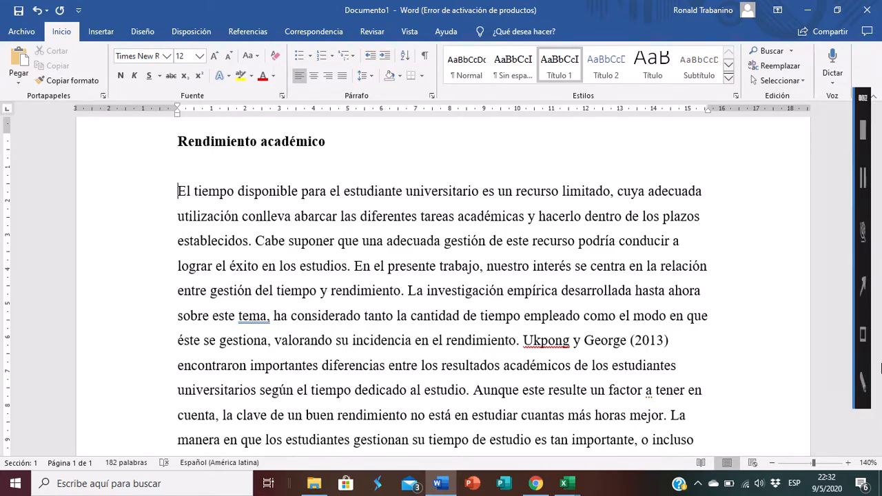
{"action": "mouse_move", "coordinate": [881, 325]}
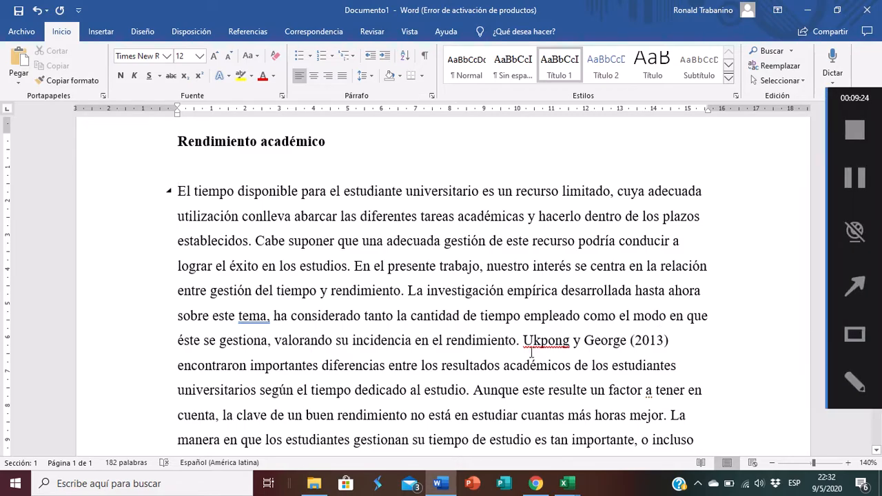
- Split the body text before "La investigación empírica" into a new paragraph, separated by a blank line
{"action": "left_click", "coordinate": [294, 240]}
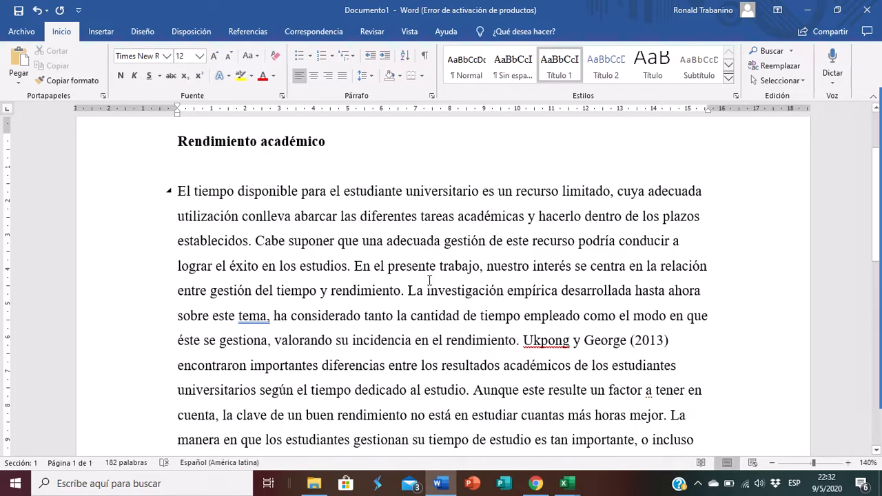
{"action": "left_click", "coordinate": [409, 292]}
{"action": "key", "text": "Return"}
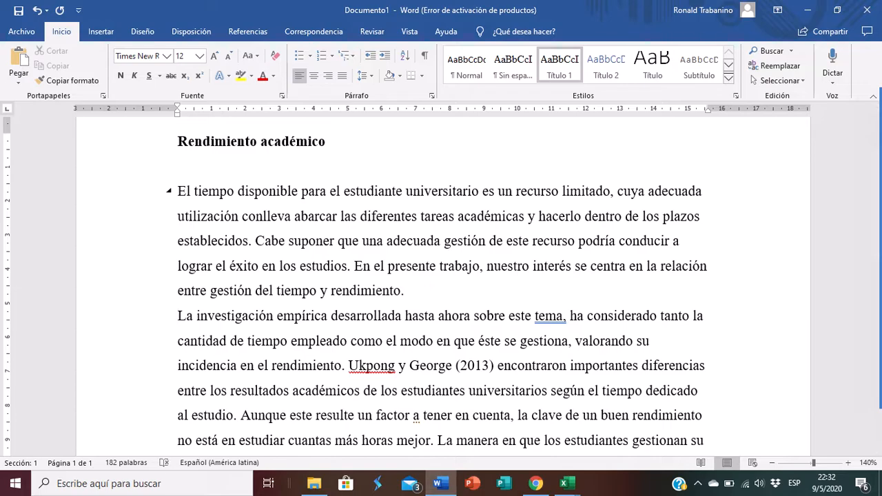
{"action": "key", "text": "Return"}
{"action": "key", "text": "Down"}
{"action": "key", "text": "Down"}
{"action": "key", "text": "Down"}
{"action": "key", "text": "Down"}
{"action": "key", "text": "Down"}
{"action": "key", "text": "Down"}
{"action": "key", "text": "Down"}
{"action": "key", "text": "Down"}
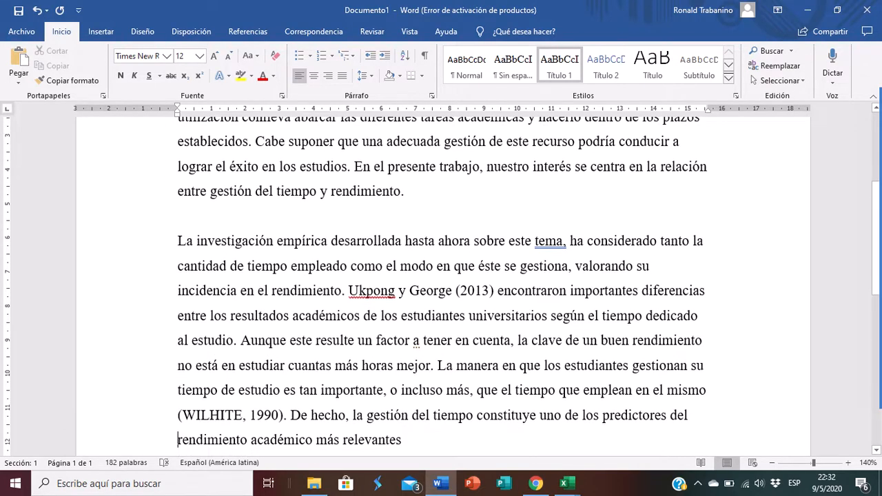
- Insert an extra blank line between the heading "Rendimiento académico" and the paragraph beginning "El tiempo disponible"
{"action": "key", "text": "Up"}
{"action": "key", "text": "Up"}
{"action": "key", "text": "Up"}
{"action": "key", "text": "Up"}
{"action": "key", "text": "Up"}
{"action": "key", "text": "Up"}
{"action": "key", "text": "Up"}
{"action": "key", "text": "Up"}
{"action": "key", "text": "Up"}
{"action": "key", "text": "Up"}
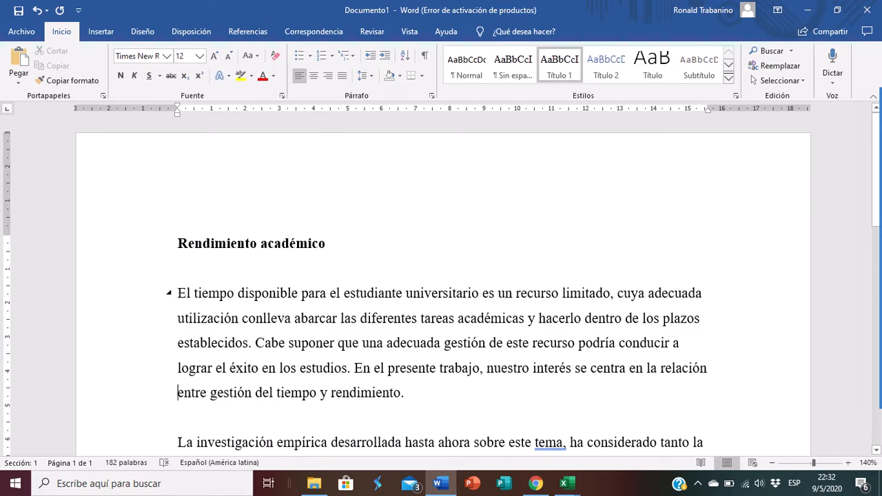
{"action": "key", "text": "Return"}
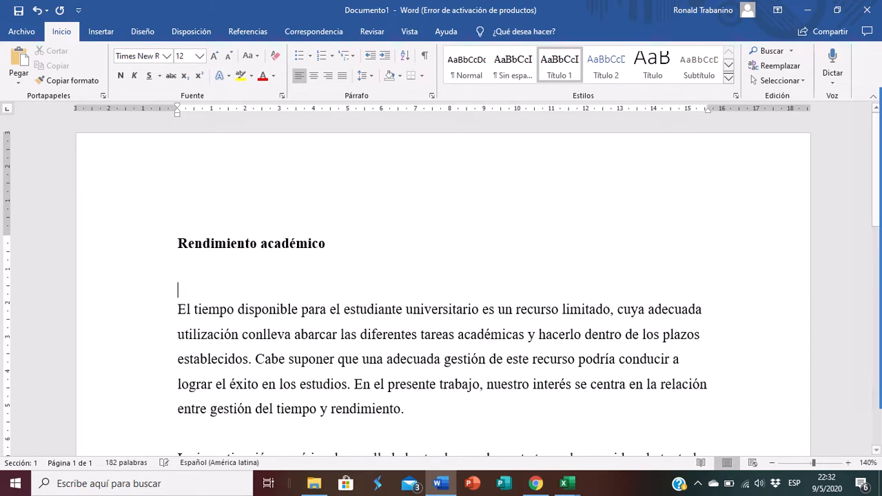
{"action": "key", "text": "Up"}
{"action": "key", "text": "Down"}
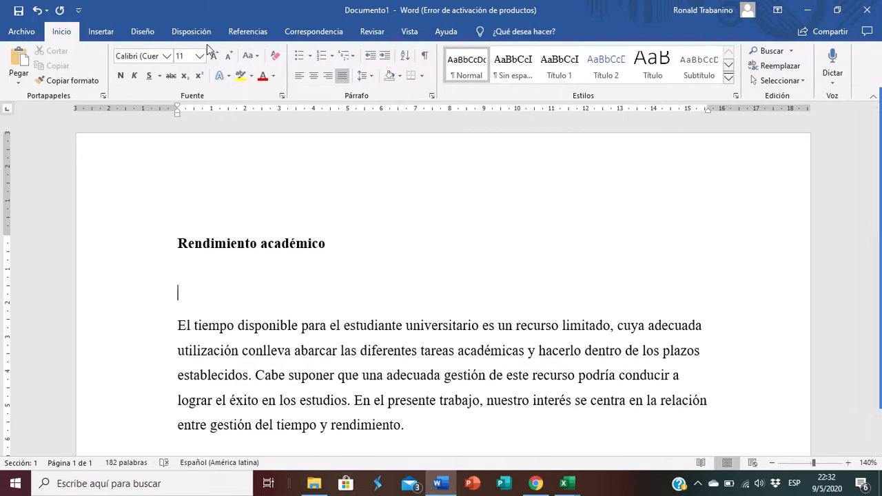
- Start creating a new bibliographic source for a citation, keeping the APA style
{"action": "left_click", "coordinate": [243, 34]}
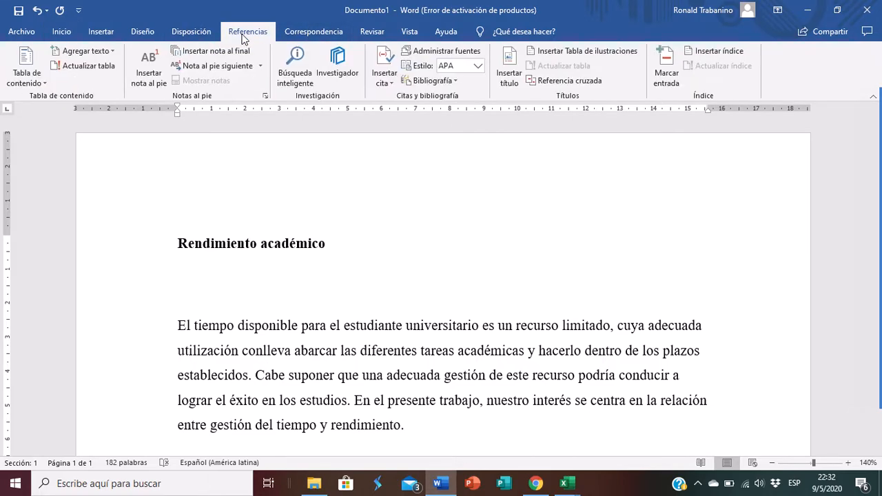
{"action": "left_click", "coordinate": [477, 67]}
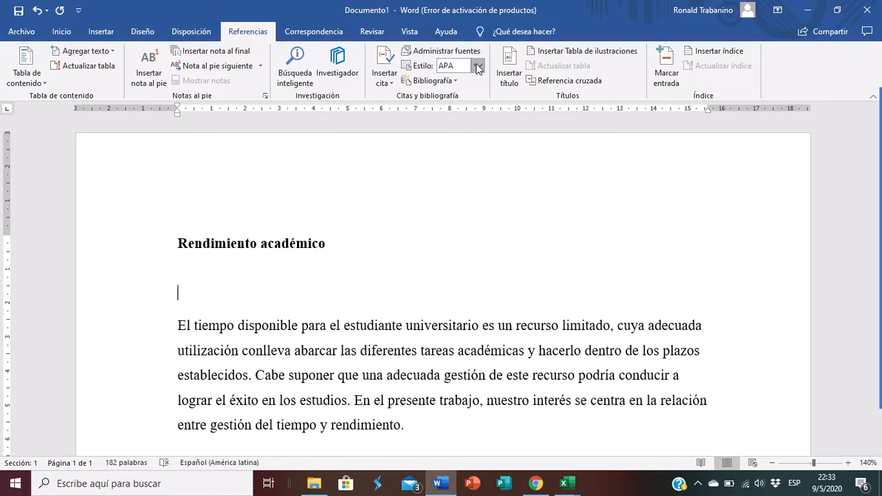
{"action": "left_click", "coordinate": [477, 67]}
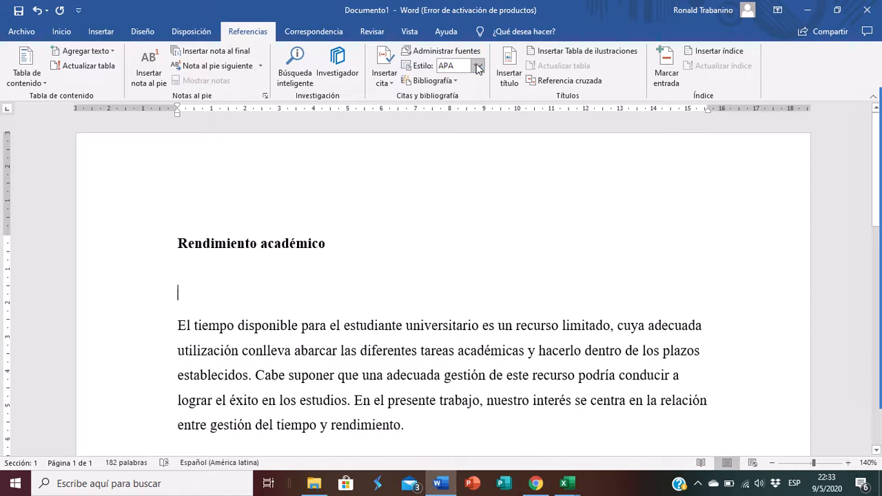
{"action": "left_click", "coordinate": [384, 67]}
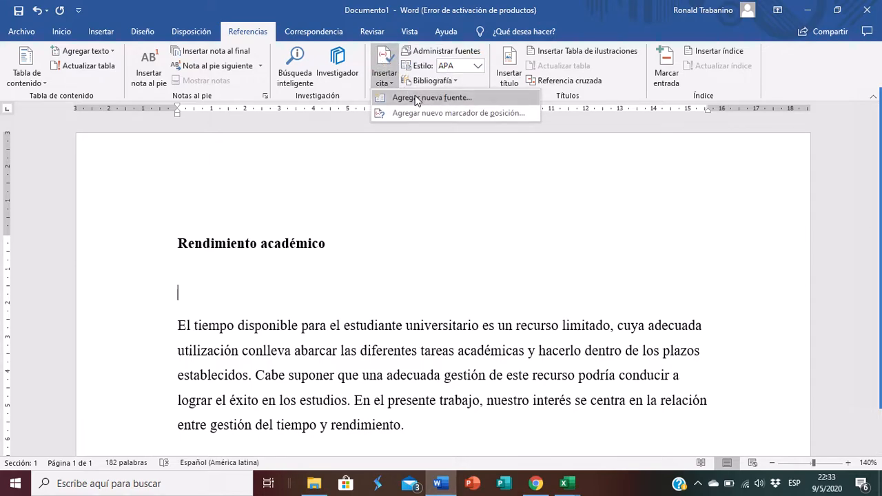
{"action": "left_click", "coordinate": [417, 100]}
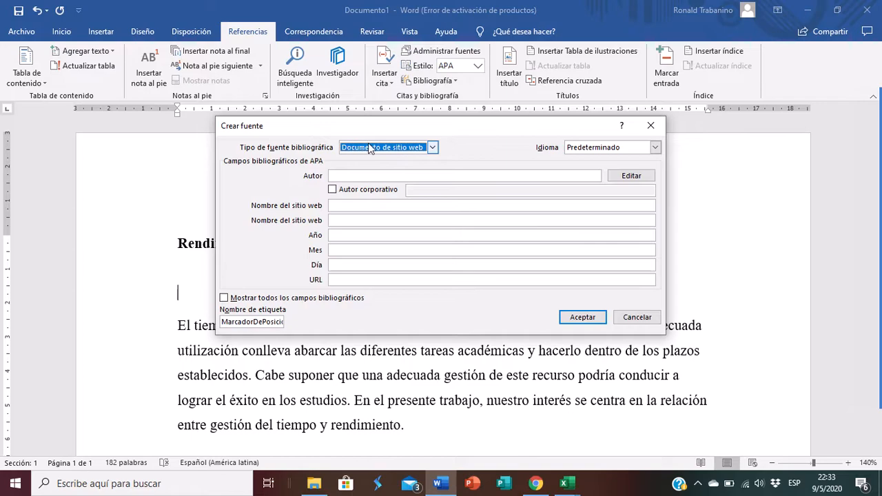
- Choose Documento de sitio web as the bibliographic source type after browsing the available types
{"action": "left_click", "coordinate": [368, 145]}
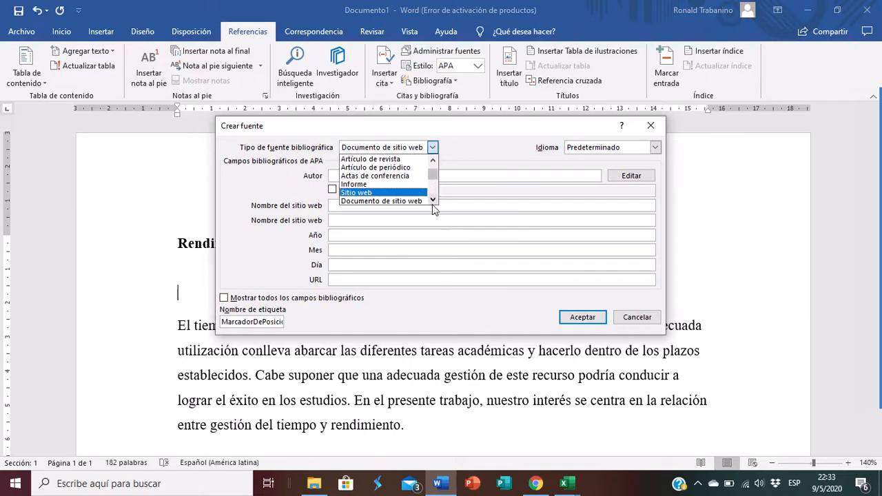
{"action": "scroll", "coordinate": [433, 200], "scroll_direction": "down", "scroll_amount": 1}
{"action": "left_click", "coordinate": [377, 186]}
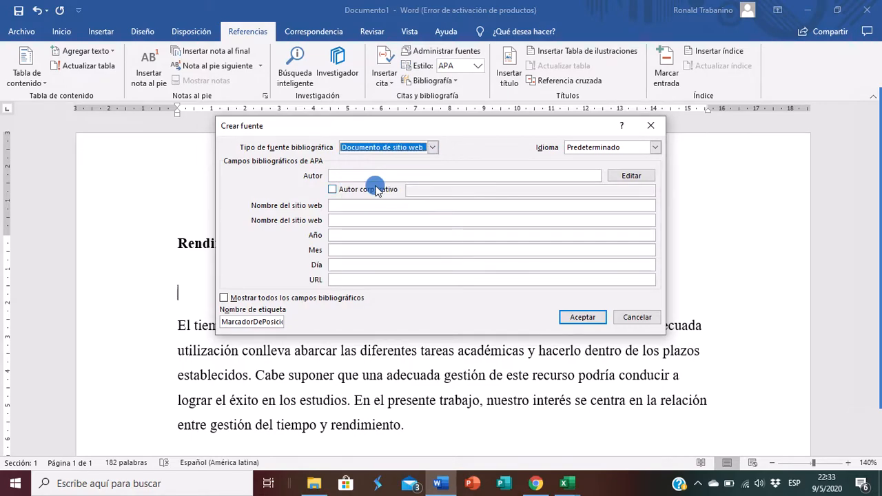
{"action": "left_click", "coordinate": [432, 147]}
{"action": "scroll", "coordinate": [429, 173], "scroll_direction": "up", "scroll_amount": 2}
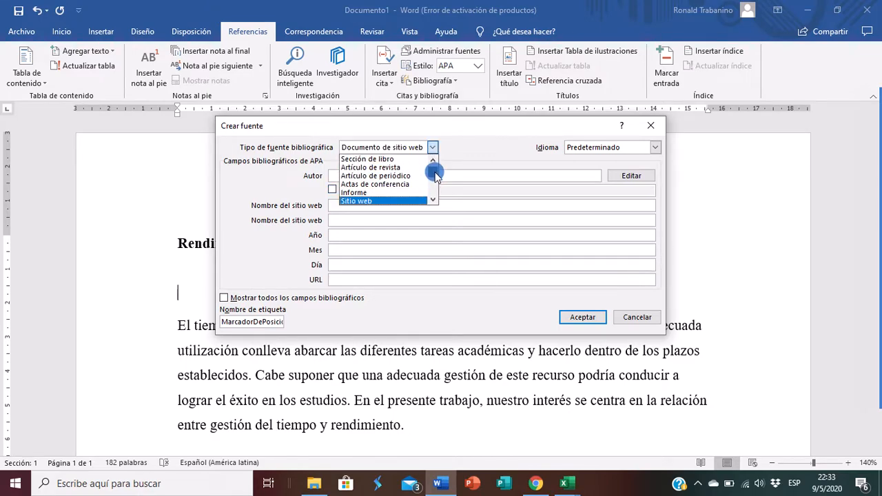
{"action": "scroll", "coordinate": [429, 173], "scroll_direction": "down", "scroll_amount": 1}
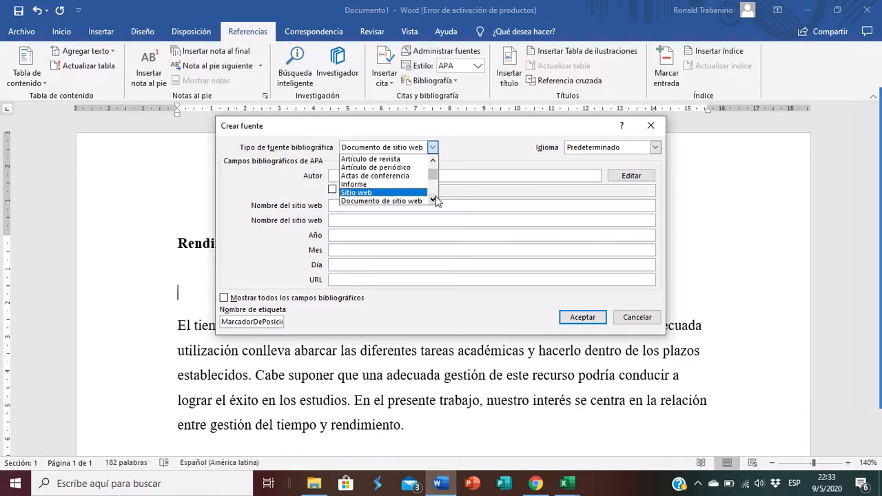
{"action": "scroll", "coordinate": [389, 195], "scroll_direction": "down", "scroll_amount": 1}
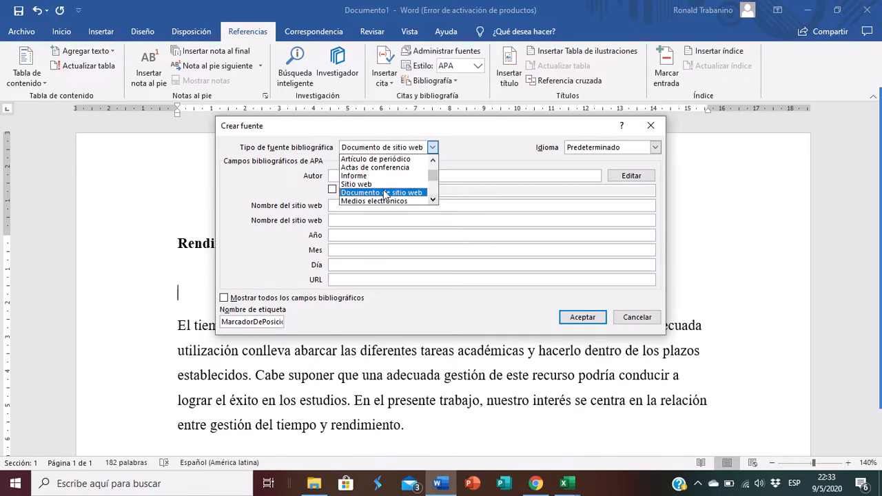
{"action": "left_click", "coordinate": [433, 199]}
{"action": "left_click", "coordinate": [433, 200]}
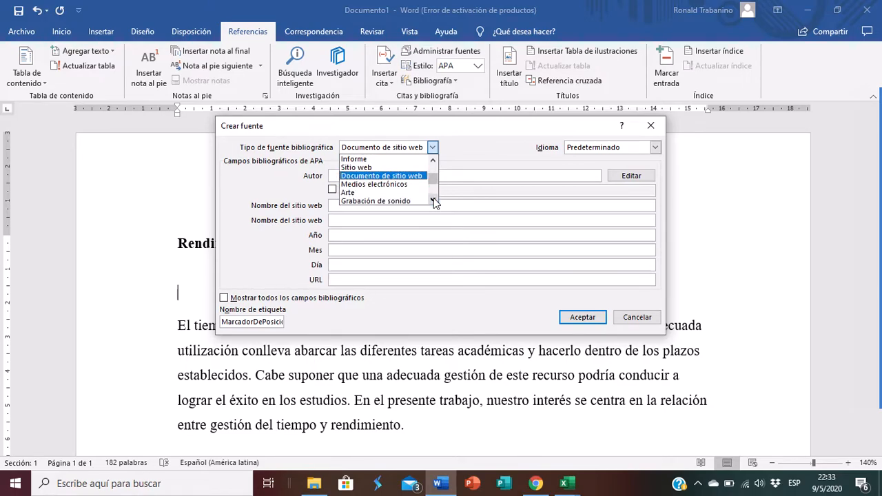
{"action": "left_click", "coordinate": [380, 168]}
{"action": "left_click", "coordinate": [410, 148]}
{"action": "left_click", "coordinate": [386, 175]}
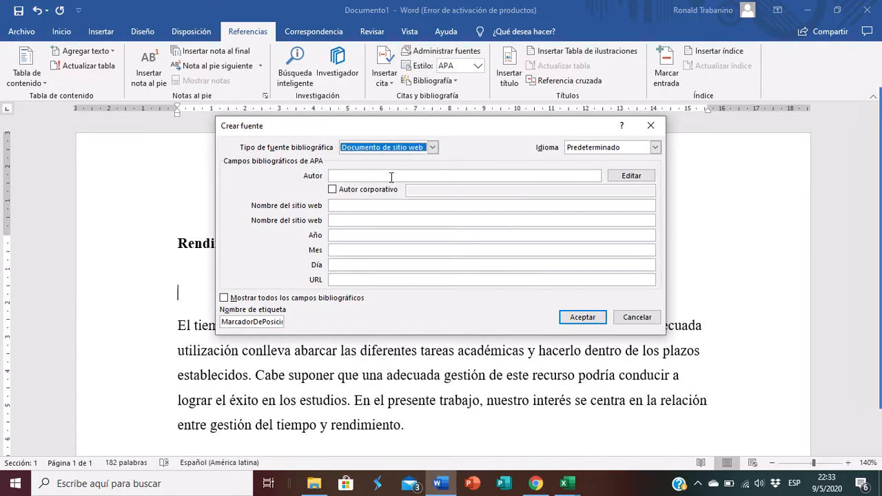
- Open the source's author names for editing and look up the authors on the article's title page in Chrome
{"action": "left_click", "coordinate": [368, 176]}
{"action": "left_click", "coordinate": [629, 178]}
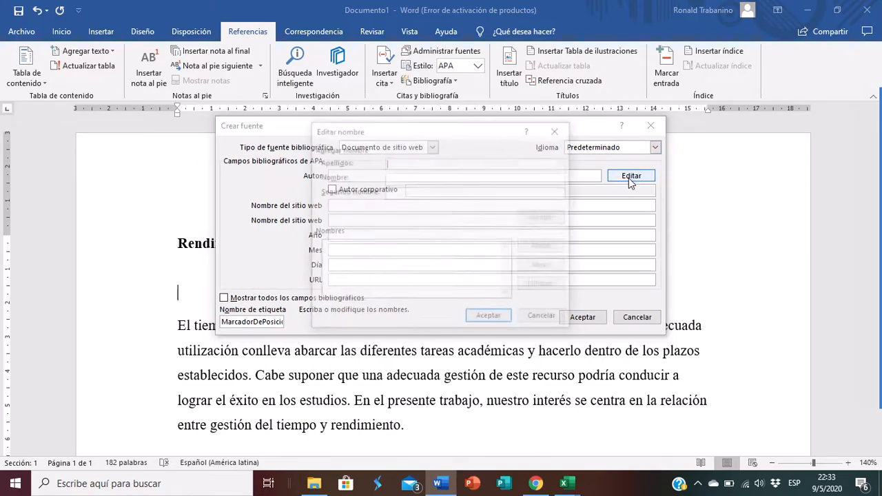
{"action": "key", "text": "alt+Tab"}
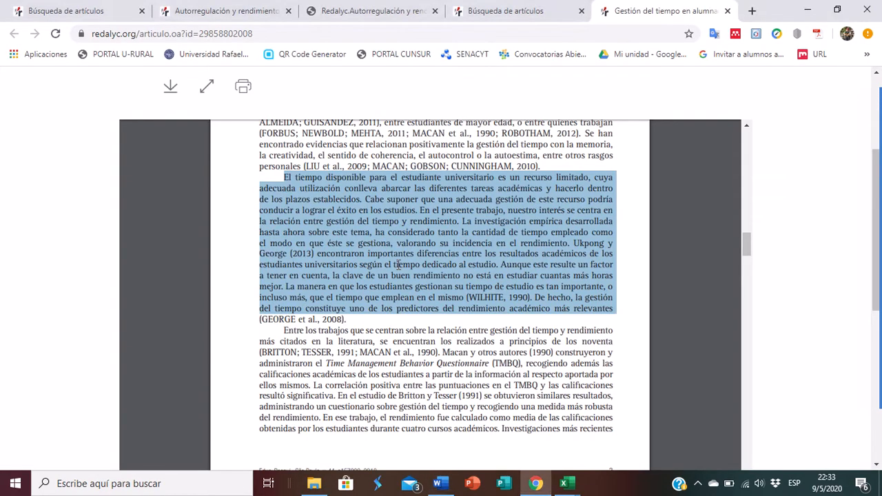
{"action": "left_click", "coordinate": [394, 259]}
{"action": "scroll", "coordinate": [399, 265], "scroll_direction": "down", "scroll_amount": 5}
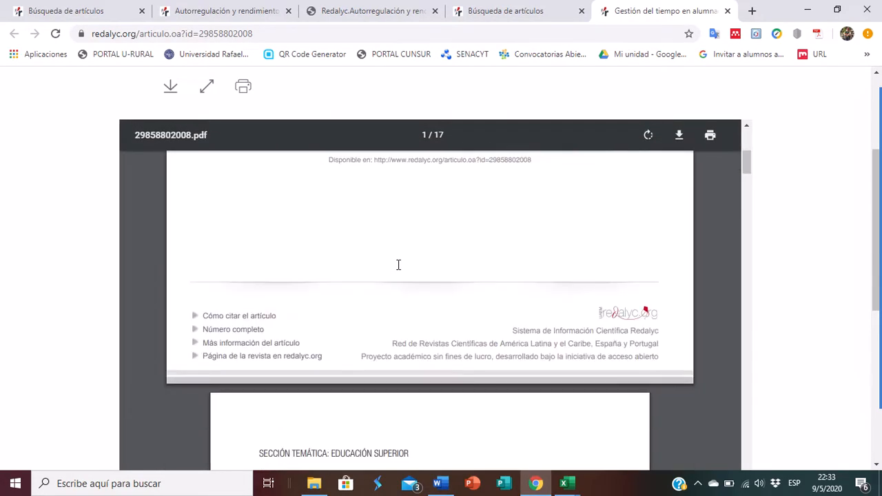
{"action": "scroll", "coordinate": [398, 265], "scroll_direction": "down", "scroll_amount": 7}
{"action": "scroll", "coordinate": [399, 265], "scroll_direction": "up", "scroll_amount": 3}
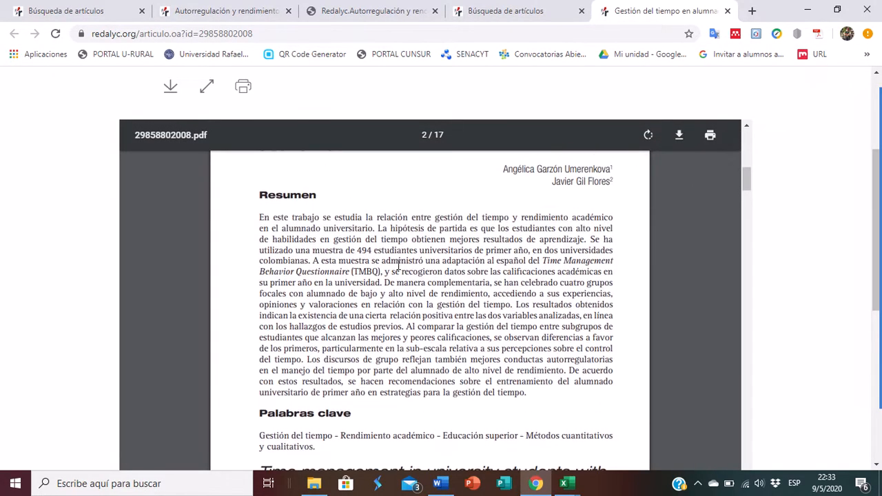
{"action": "scroll", "coordinate": [399, 265], "scroll_direction": "up", "scroll_amount": 1}
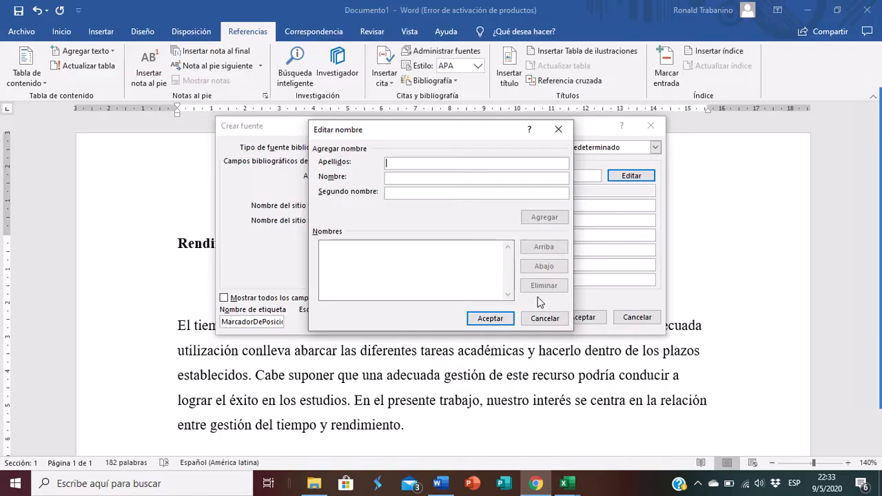
- Add the article's first author to the names list, entering the surnames and given name as printed in the PDF
{"action": "type", "text": "Garz"}
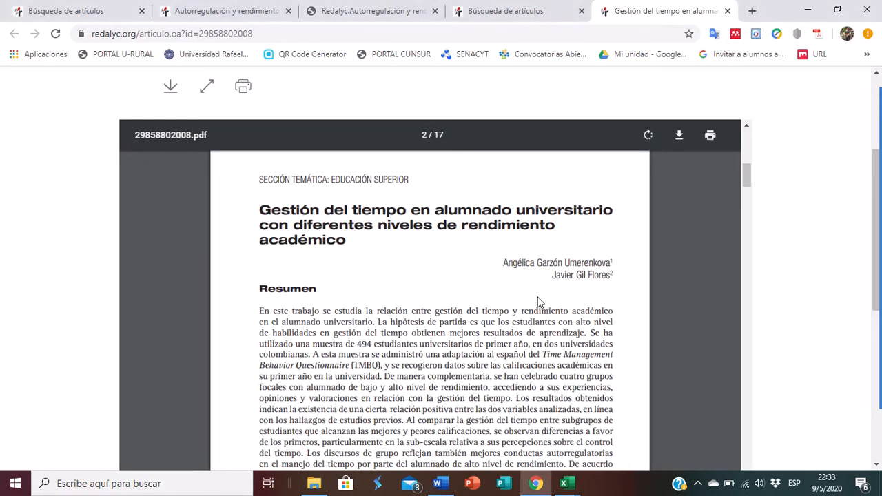
{"action": "key", "text": "alt+Tab"}
{"action": "type", "text": "ón Ume"}
{"action": "type", "text": "n"}
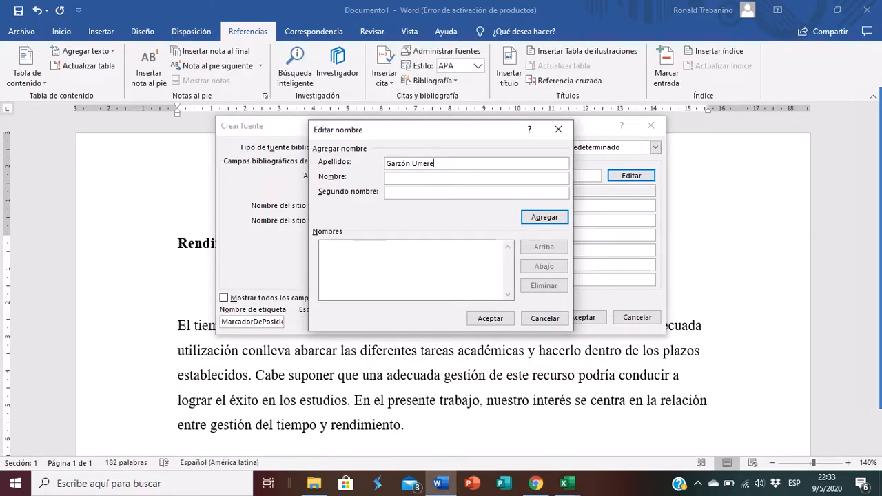
{"action": "key", "text": "alt+Tab"}
{"action": "key", "text": "alt+Tab"}
{"action": "type", "text": "enkov"}
{"action": "key", "text": "alt+Tab"}
{"action": "key", "text": "alt+Tab"}
{"action": "type", "text": "Ang"}
{"action": "left_click", "coordinate": [544, 217]}
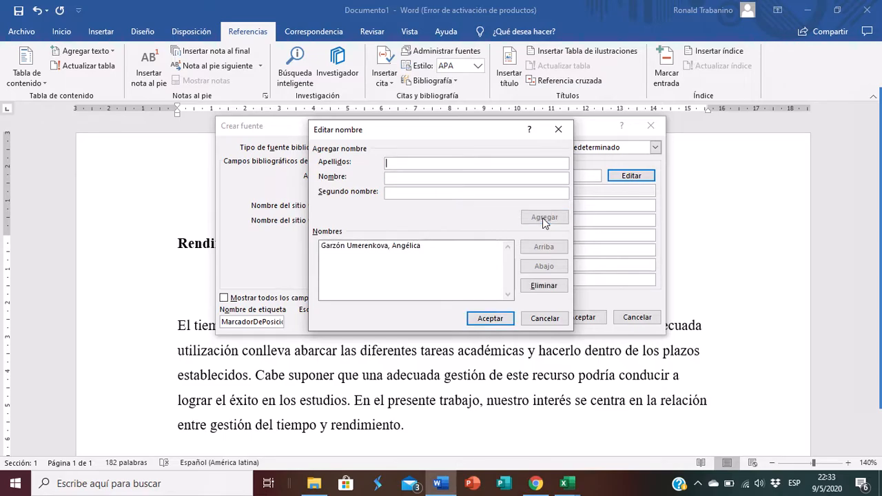
- Enter the second author's surnames and given name from the article and accept the author names
{"action": "left_click", "coordinate": [441, 163]}
{"action": "key", "text": "alt+Tab"}
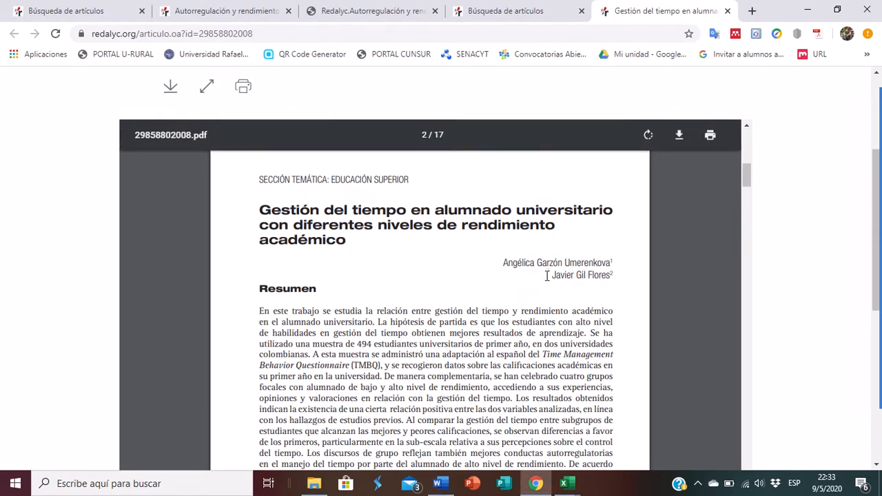
{"action": "key", "text": "alt+Tab"}
{"action": "type", "text": "Gil "}
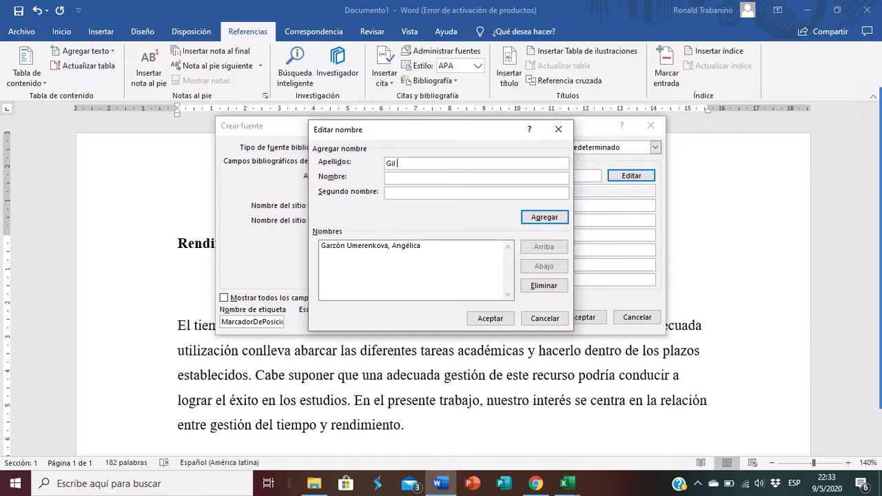
{"action": "type", "text": "Flores"}
{"action": "key", "text": "alt+Tab"}
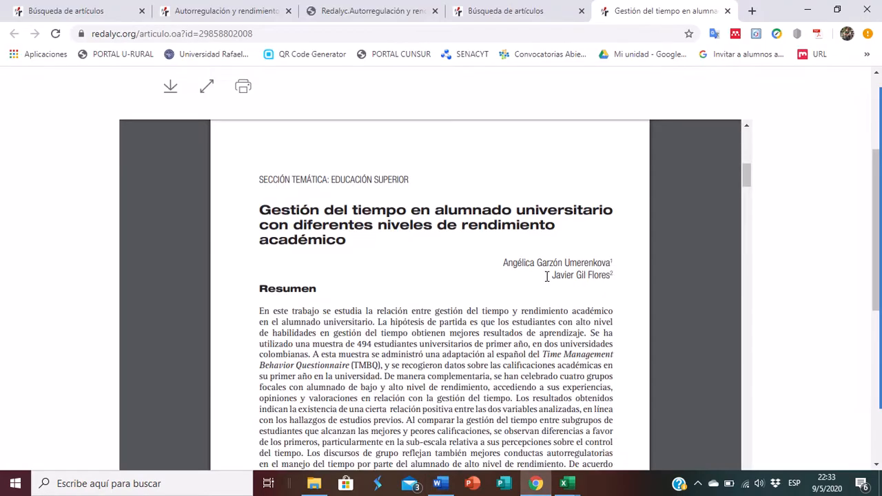
{"action": "key", "text": "alt+Tab"}
{"action": "key", "text": "Tab"}
{"action": "type", "text": "Javi"}
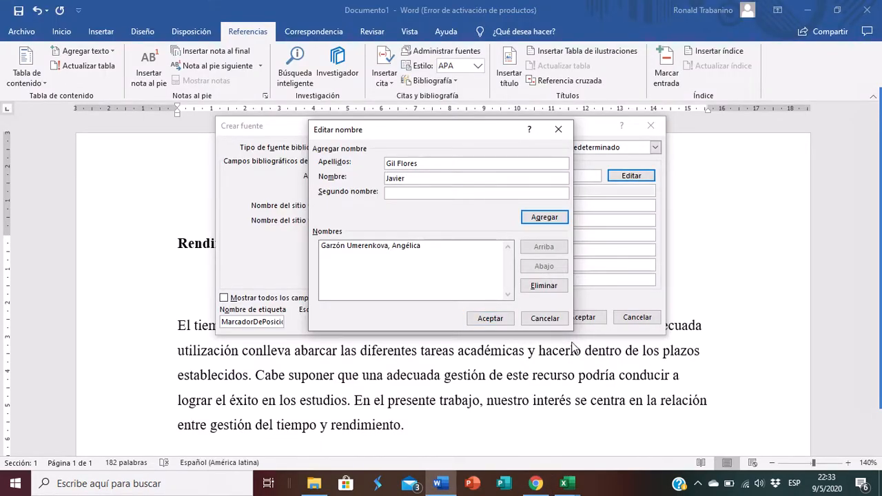
{"action": "left_click", "coordinate": [490, 319]}
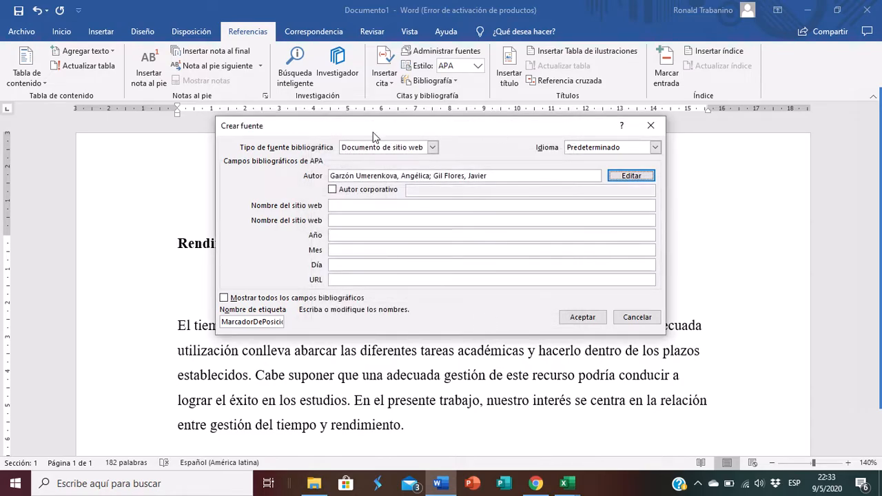
- Go to the source's first Nombre del sitio web field and switch to the article in Chrome to consult its cover page
{"action": "left_click", "coordinate": [385, 175]}
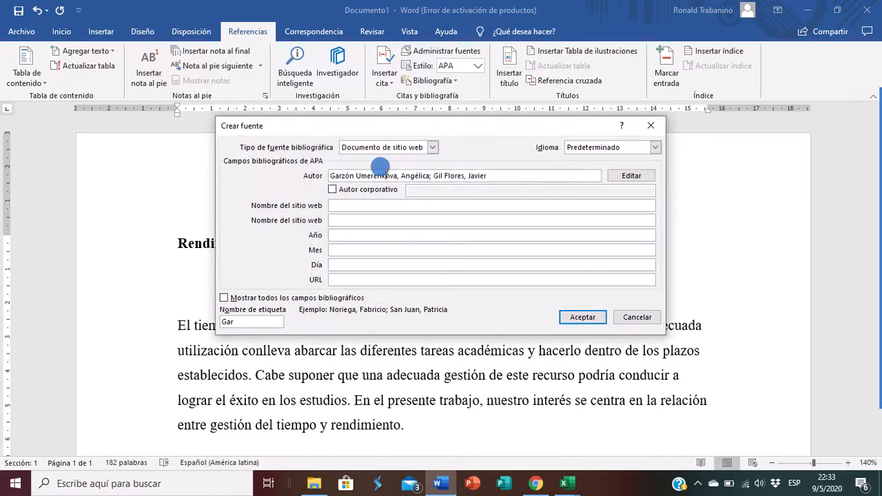
{"action": "left_click", "coordinate": [356, 205]}
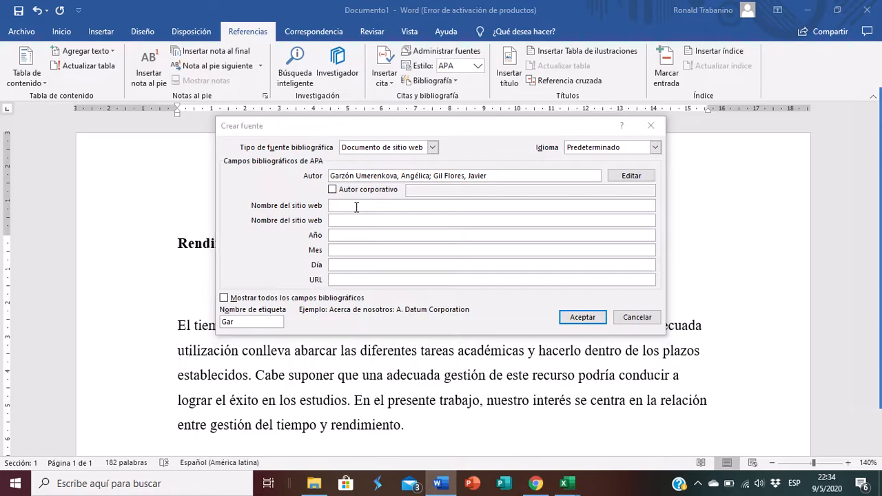
{"action": "key", "text": "alt+Tab"}
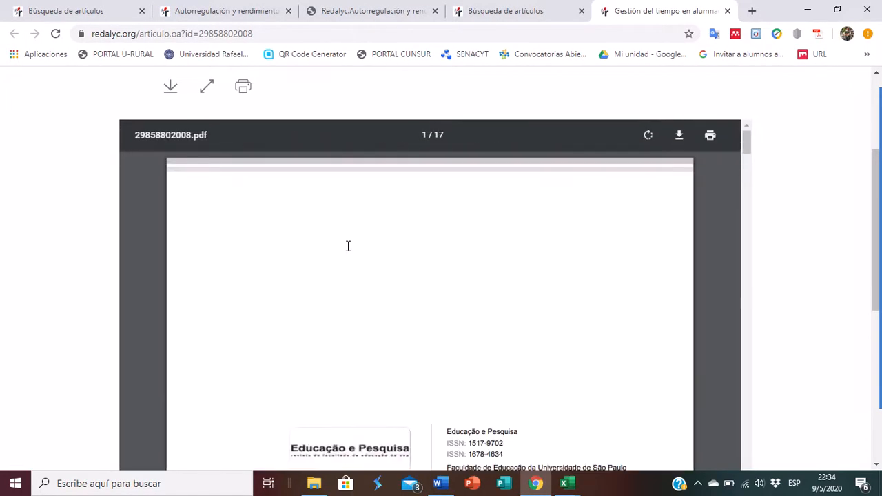
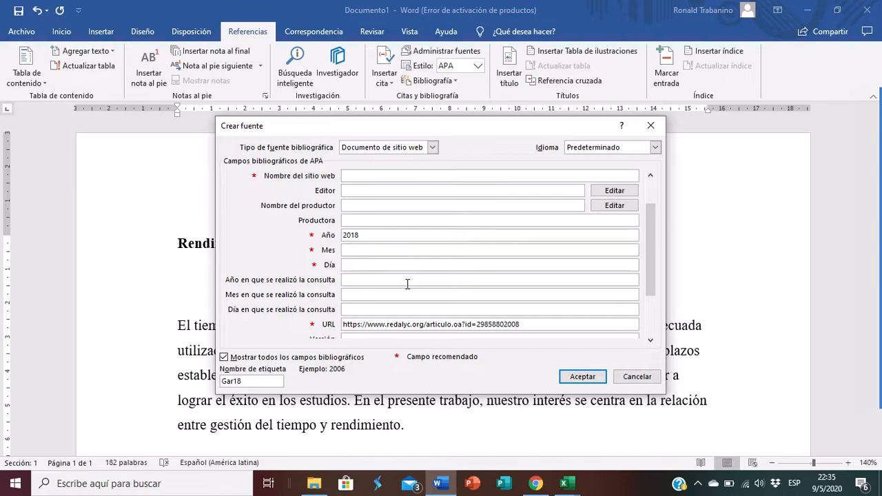
- Set the source's consultation date to year 2020, month Mayo and day 09
{"action": "left_click", "coordinate": [407, 284]}
{"action": "type", "text": "2020"}
{"action": "key", "text": "Tab"}
{"action": "type", "text": "q"}
{"action": "type", "text": "Mayo"}
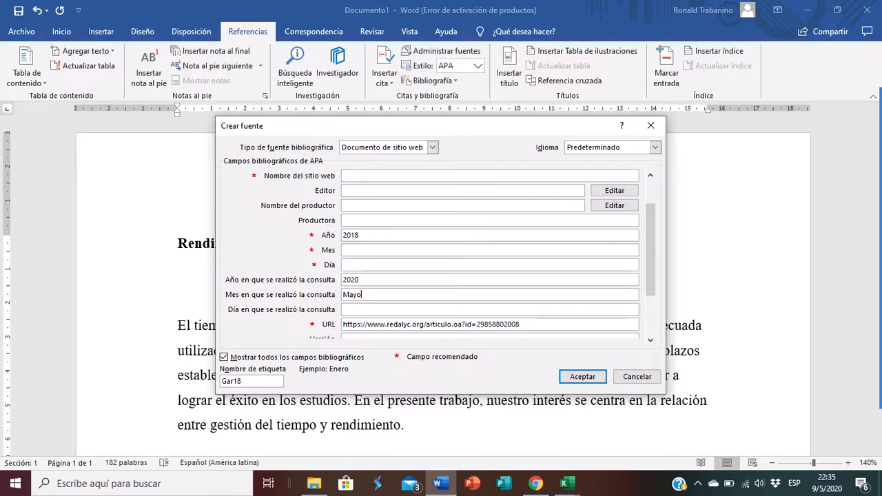
{"action": "key", "text": "Tab"}
{"action": "type", "text": "09"}
{"action": "key", "text": "Tab"}
{"action": "key", "text": "Tab"}
{"action": "key", "text": "Tab"}
{"action": "key", "text": "Tab"}
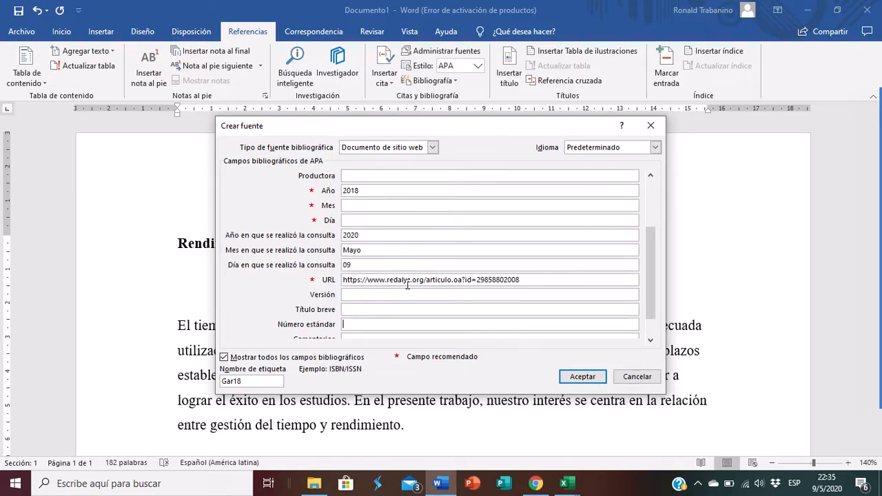
{"action": "left_click", "coordinate": [359, 280]}
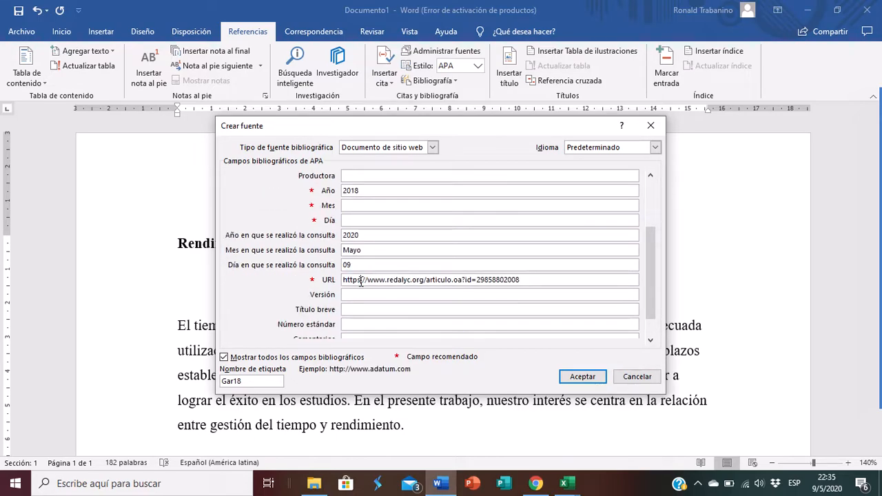
{"action": "left_click", "coordinate": [354, 293]}
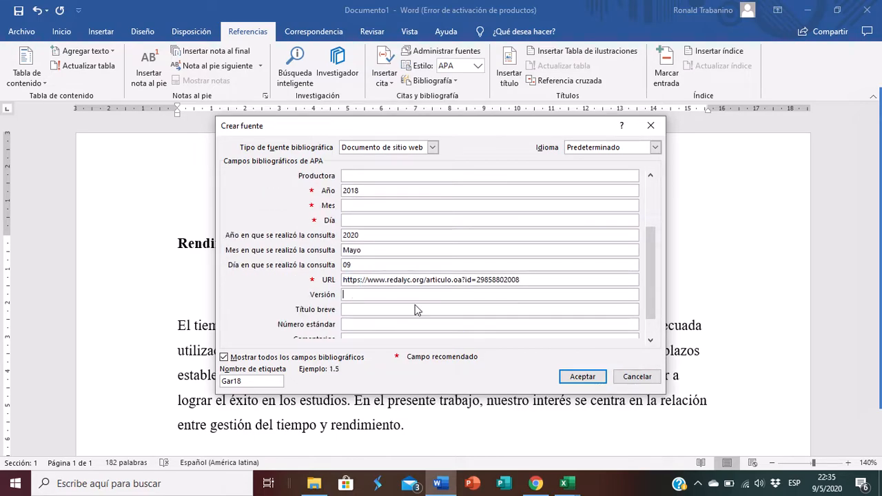
{"action": "left_click", "coordinate": [651, 341]}
{"action": "left_click", "coordinate": [651, 341]}
{"action": "left_click", "coordinate": [376, 340]}
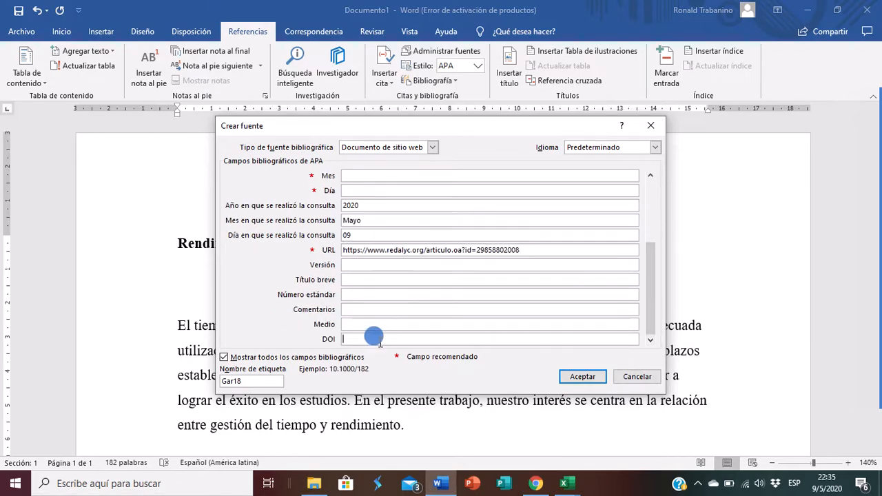
{"action": "key", "text": "alt+Tab"}
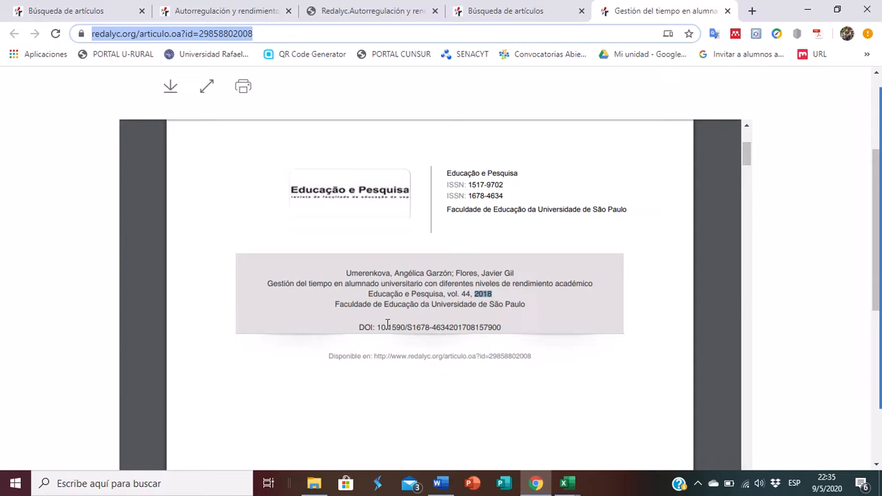
{"action": "left_click_drag", "start_coordinate": [377, 327], "coordinate": [505, 326]}
{"action": "key", "text": "ctrl+c"}
{"action": "key", "text": "alt+Tab"}
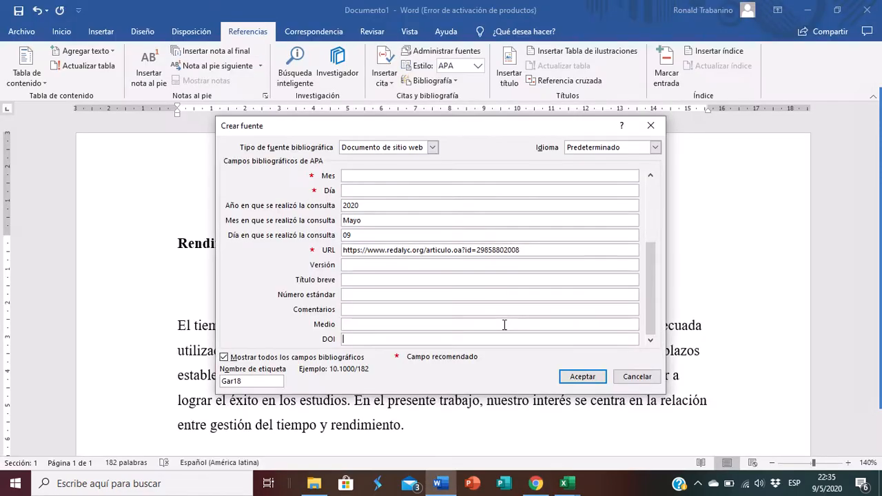
{"action": "key", "text": "ctrl+v"}
{"action": "left_click", "coordinate": [582, 377]}
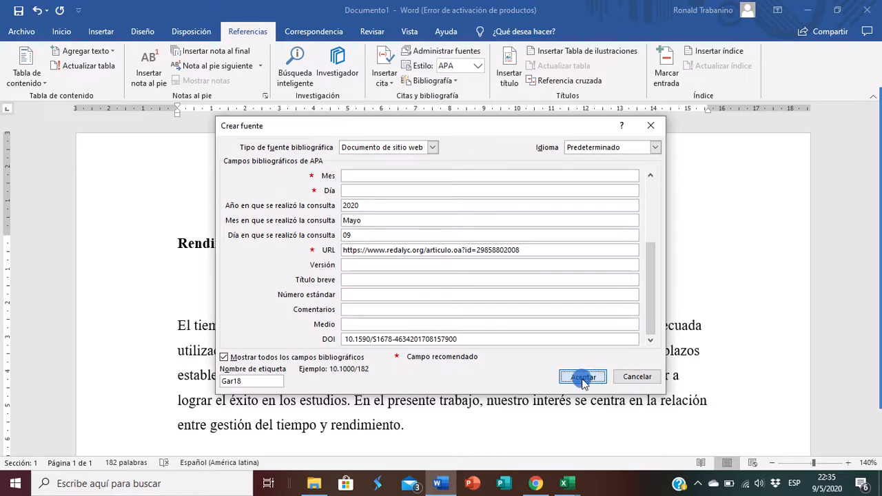
- Review the source details of the inserted citation and convert the citation to static text
{"action": "left_click", "coordinate": [278, 293]}
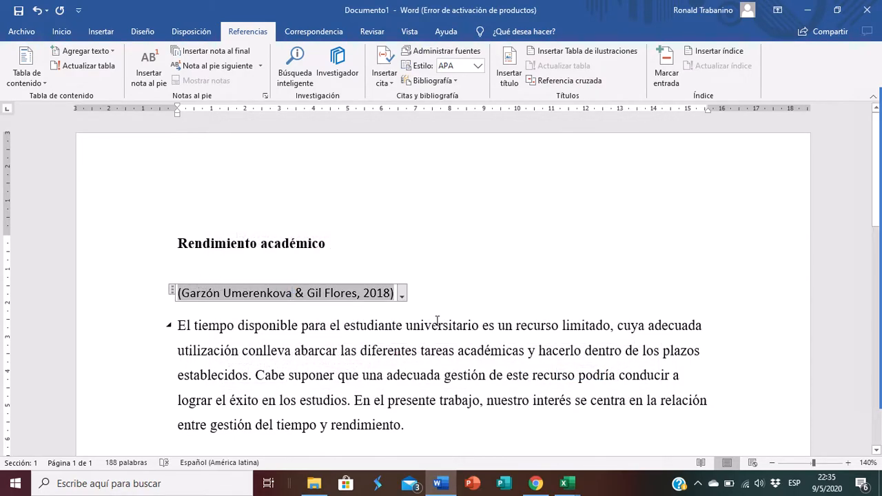
{"action": "left_click", "coordinate": [403, 295]}
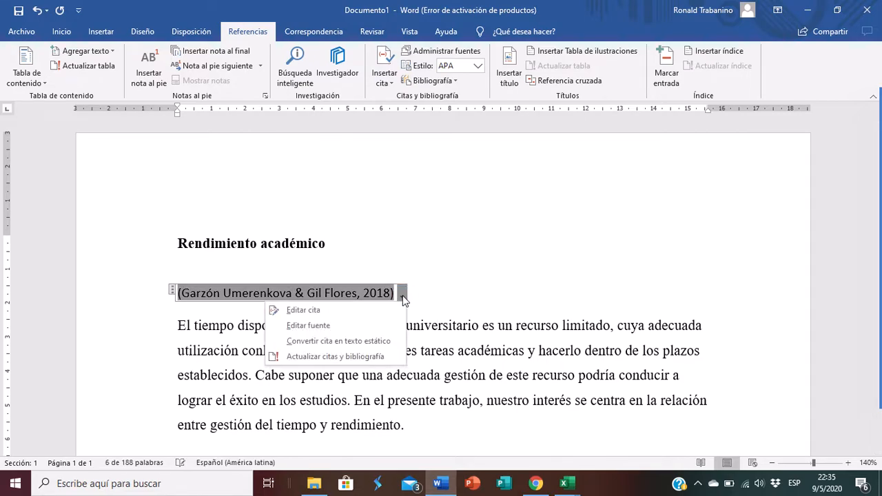
{"action": "left_click", "coordinate": [311, 327]}
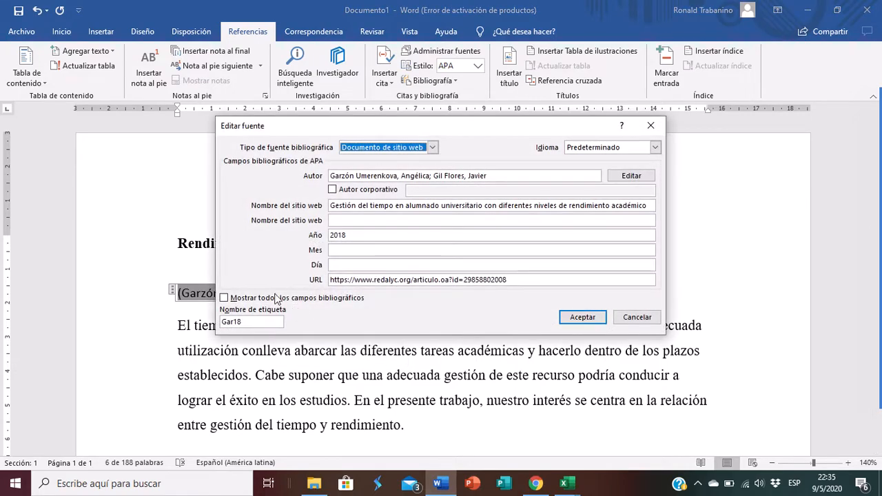
{"action": "key", "text": "Escape"}
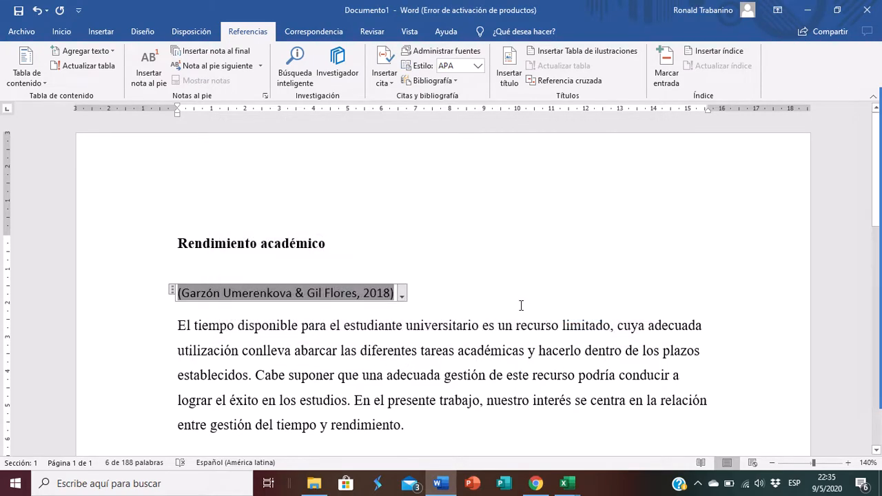
{"action": "left_click", "coordinate": [404, 298]}
{"action": "left_click", "coordinate": [338, 342]}
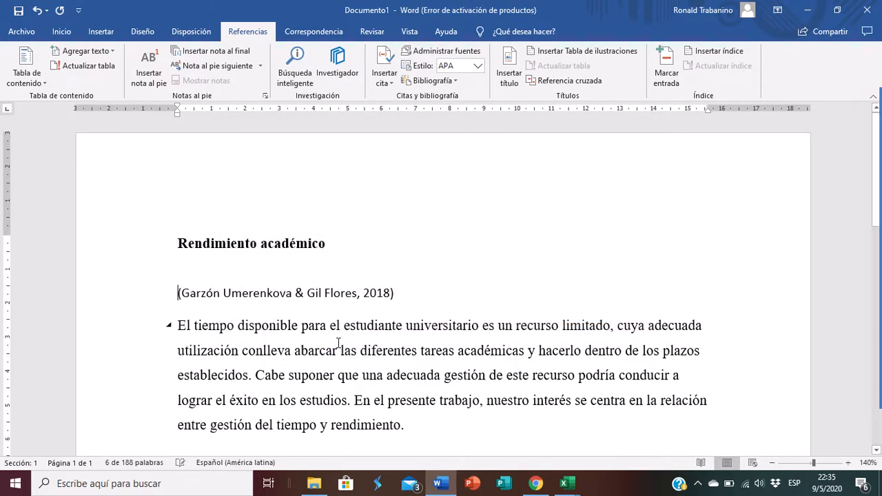
- Apply the Título 1 style to the citation line under the Rendimiento académico heading
{"action": "left_click", "coordinate": [256, 258]}
{"action": "left_click", "coordinate": [101, 295]}
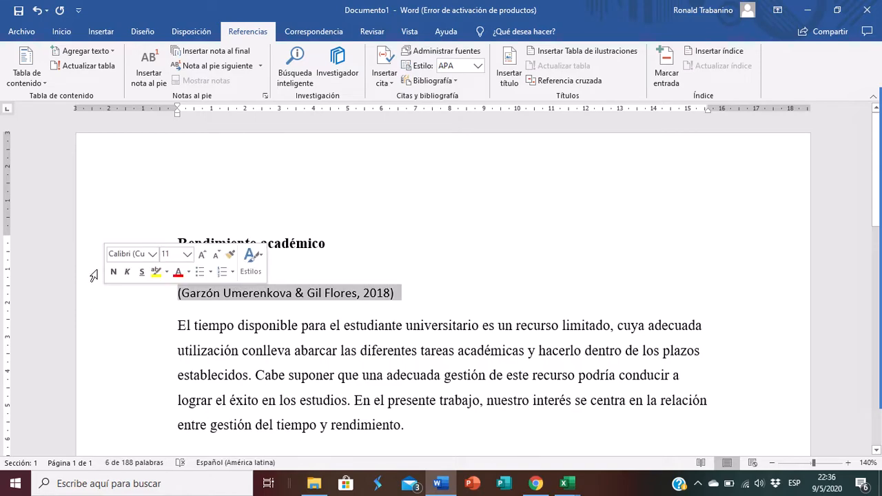
{"action": "left_click", "coordinate": [62, 33]}
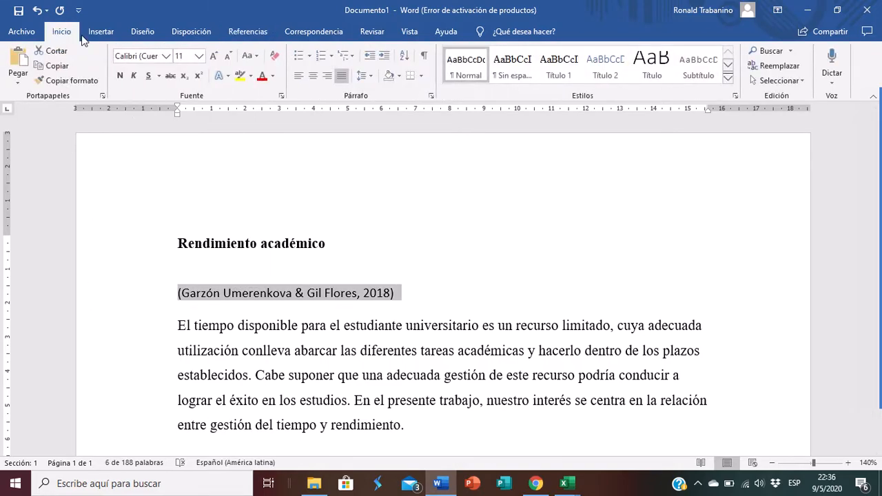
{"action": "left_click", "coordinate": [559, 64]}
{"action": "left_click", "coordinate": [227, 316]}
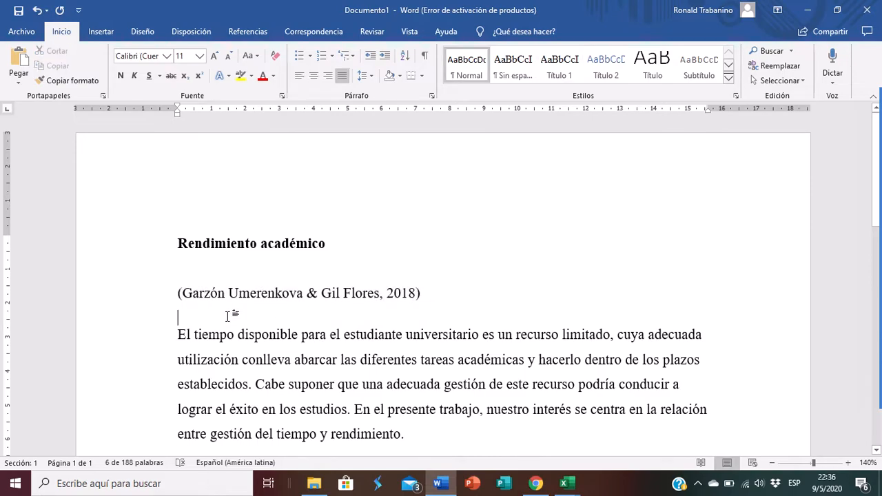
{"action": "left_click", "coordinate": [237, 294]}
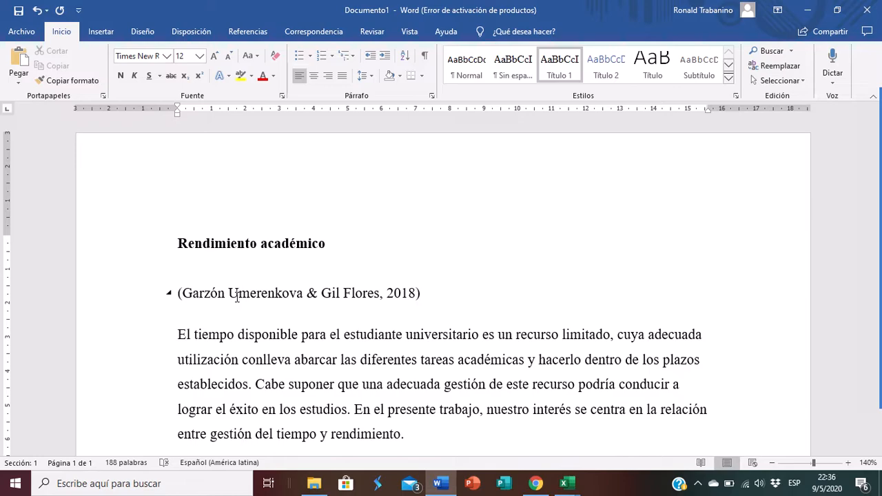
{"action": "mouse_move", "coordinate": [881, 158]}
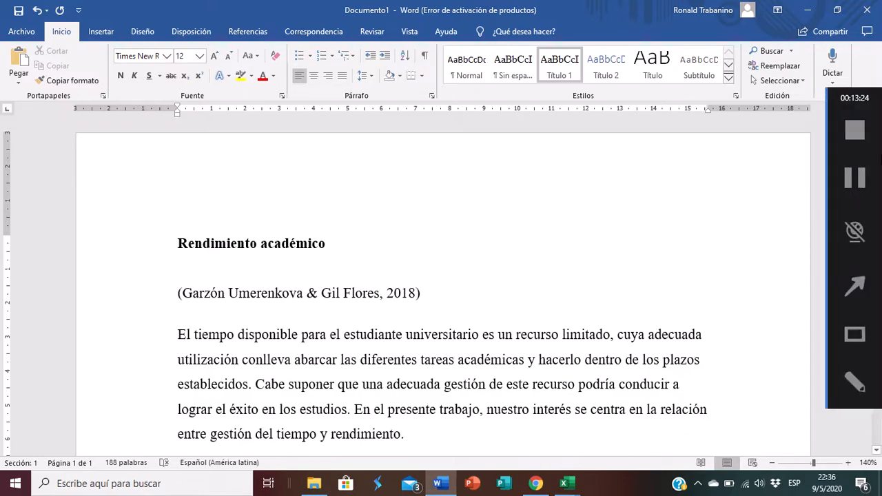
- Remove the citation's opening parenthesis and join each author's two surnames with a hyphen
{"action": "left_click", "coordinate": [178, 291]}
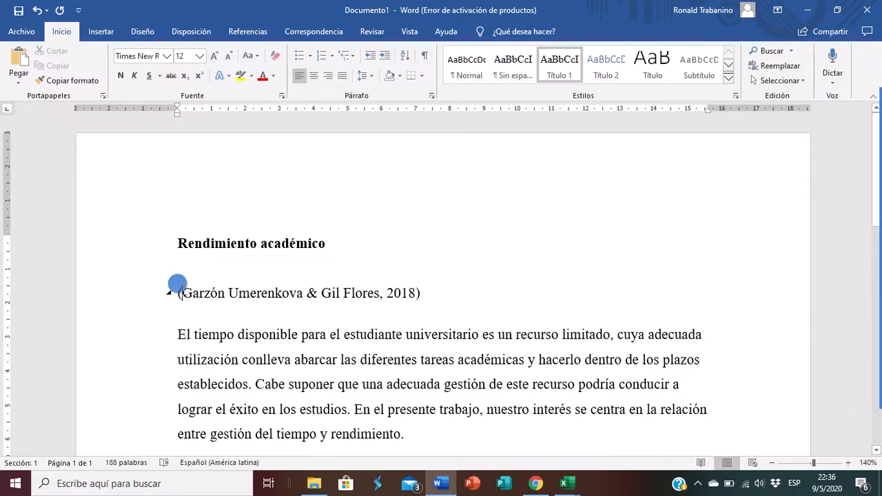
{"action": "key", "text": "Delete"}
{"action": "key", "text": "ctrl+Right"}
{"action": "key", "text": "ctrl+Right"}
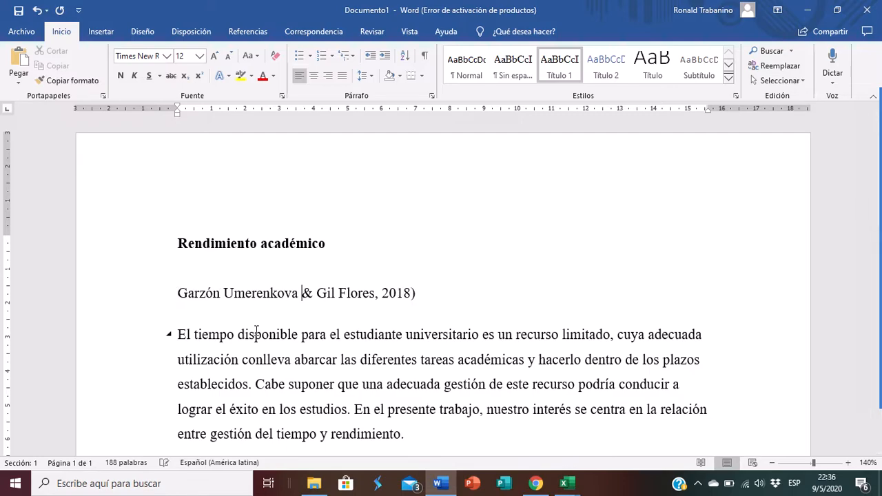
{"action": "key", "text": "ctrl+Left"}
{"action": "key", "text": "BackSpace"}
{"action": "type", "text": "-"}
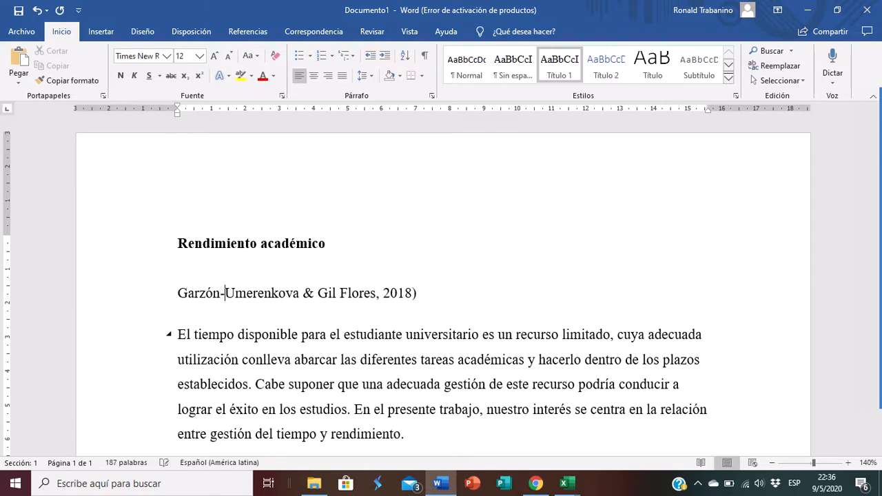
{"action": "key", "text": "ctrl+Right"}
{"action": "key", "text": "BackSpace"}
{"action": "type", "text": "-"}
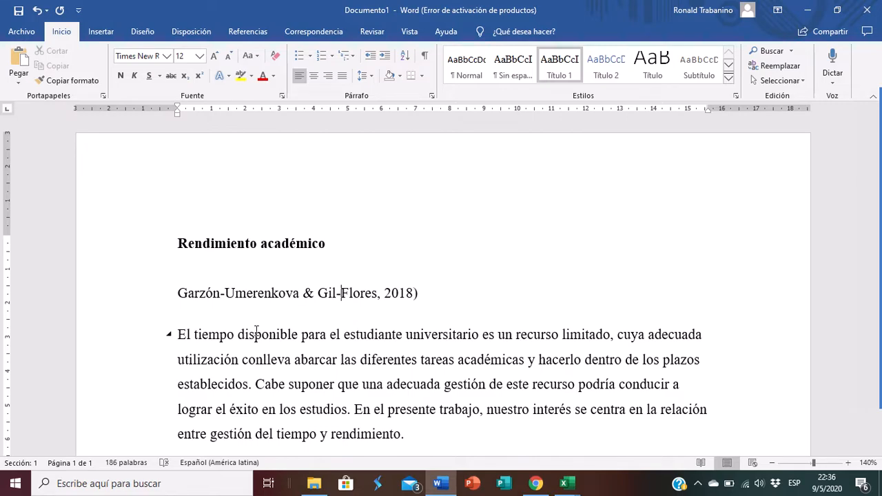
- Rewrite the end of the citation so the year reads "(2018)," without the comma before it
{"action": "key", "text": "ctrl+Right"}
{"action": "key", "text": "ctrl+Right"}
{"action": "key", "text": "ctrl+Right"}
{"action": "key", "text": "ctrl+Left"}
{"action": "key", "text": "ctrl+Left"}
{"action": "key", "text": "ctrl+Left"}
{"action": "key", "text": "ctrl+Left"}
{"action": "key", "text": "Right"}
{"action": "key", "text": "ctrl+Left"}
{"action": "key", "text": "ctrl+Right"}
{"action": "key", "text": "ctrl+Right"}
{"action": "key", "text": "ctrl+Right"}
{"action": "key", "text": "BackSpace"}
{"action": "type", "text": "("}
{"action": "type", "text": ","}
- Delete the blank line between the Rendimiento académico heading and the citation line
{"action": "key", "text": "ctrl+Left"}
{"action": "key", "text": "ctrl+Left"}
{"action": "key", "text": "ctrl+Left"}
{"action": "key", "text": "ctrl+Left"}
{"action": "key", "text": "ctrl+Left"}
{"action": "key", "text": "ctrl+Left"}
{"action": "key", "text": "ctrl+Left"}
{"action": "key", "text": "ctrl+Left"}
{"action": "key", "text": "Home"}
{"action": "key", "text": "Up"}
{"action": "key", "text": "Delete"}
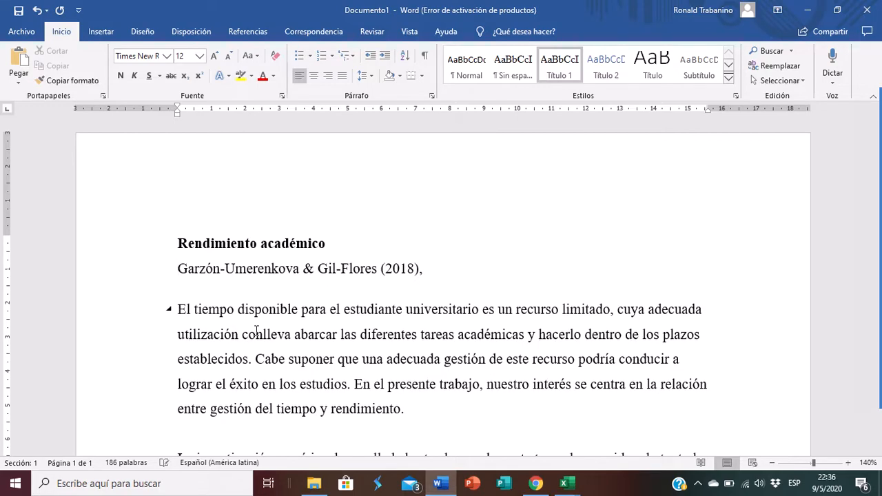
- Insert the introductory phrase "De acuerdo al rendimiento académico del estudiante, " before the authors' surnames
{"action": "type", "text": "De acuer"}
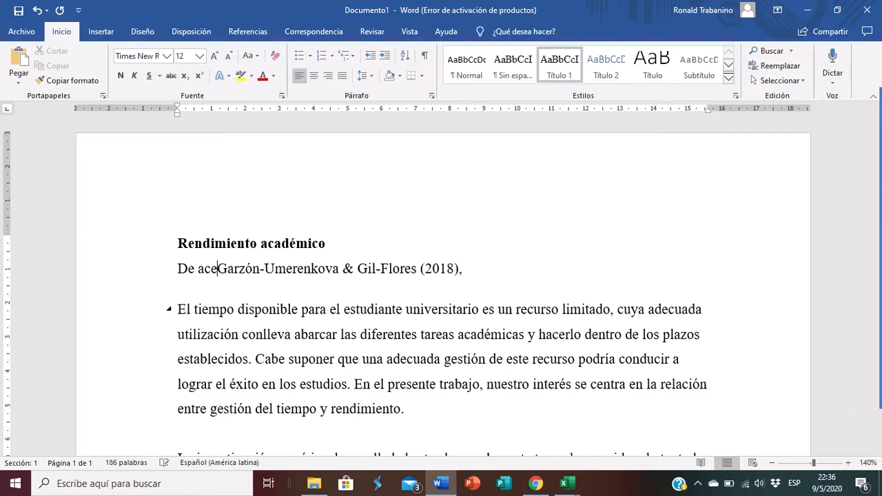
{"action": "type", "text": "do "}
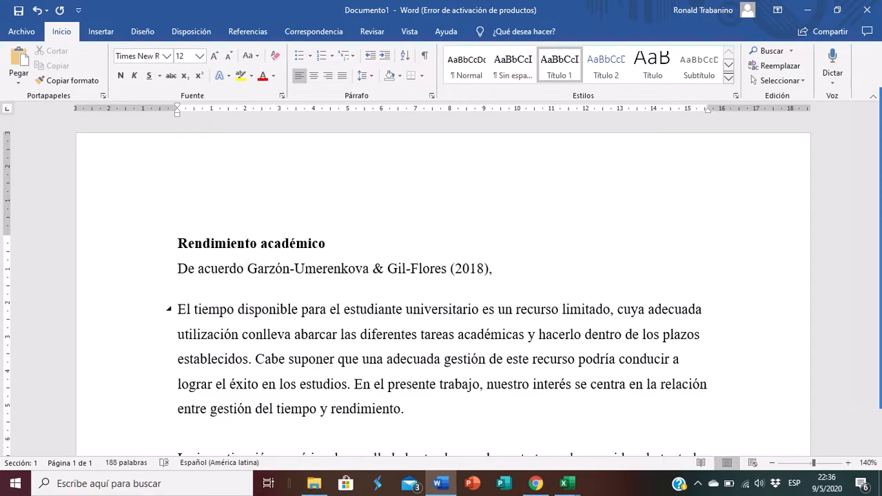
{"action": "type", "text": "al rendimiento aca"}
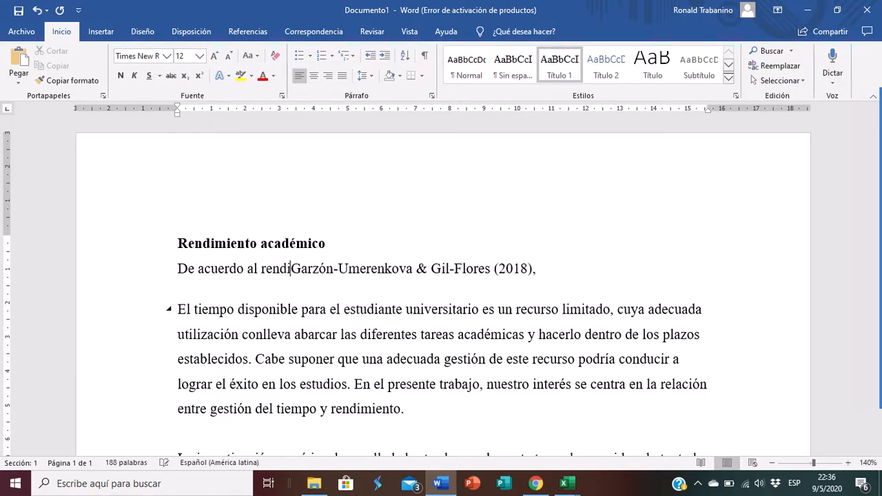
{"action": "type", "text": "dé"}
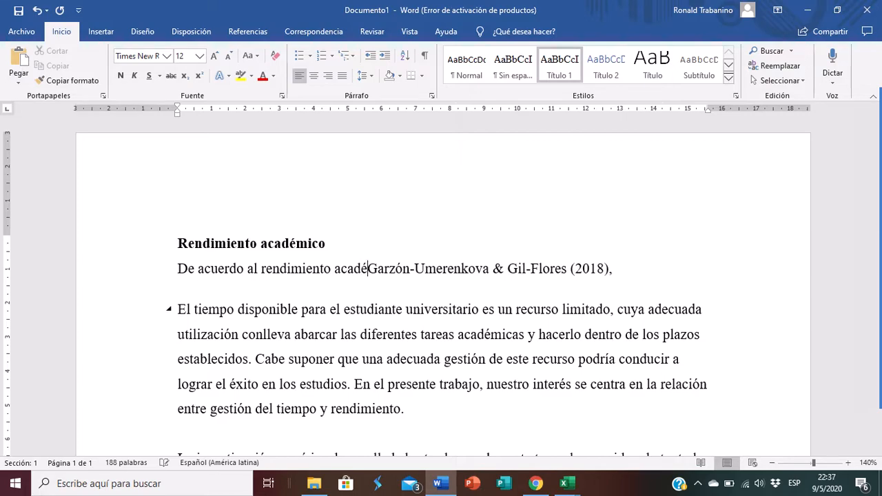
{"action": "type", "text": "mico del estudiante"}
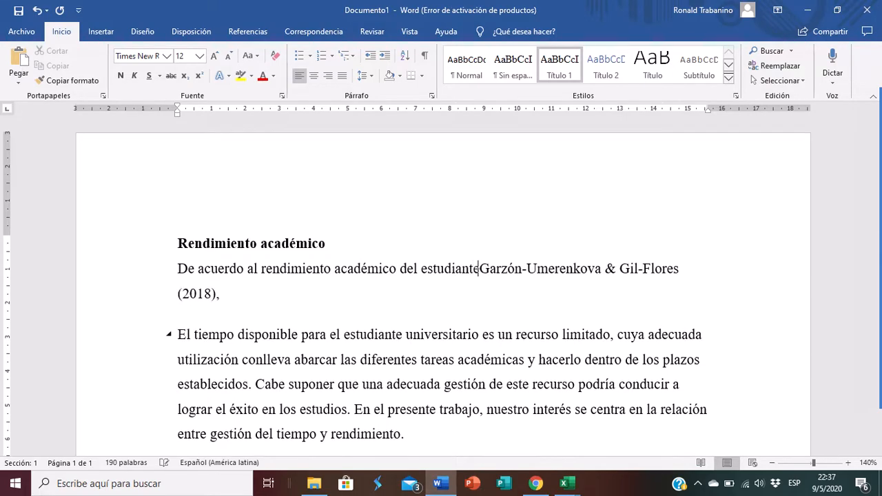
{"action": "key", "text": "BackSpace"}
{"action": "type", "text": ","}
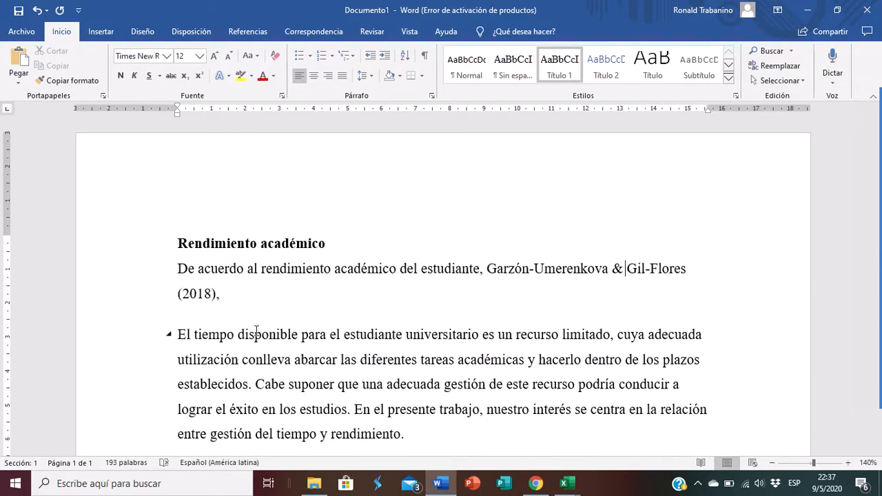
- Complete the introductory sentence after the year with "comentan lo siguiente:" and add a new line below it
{"action": "key", "text": "Down"}
{"action": "key", "text": "Down"}
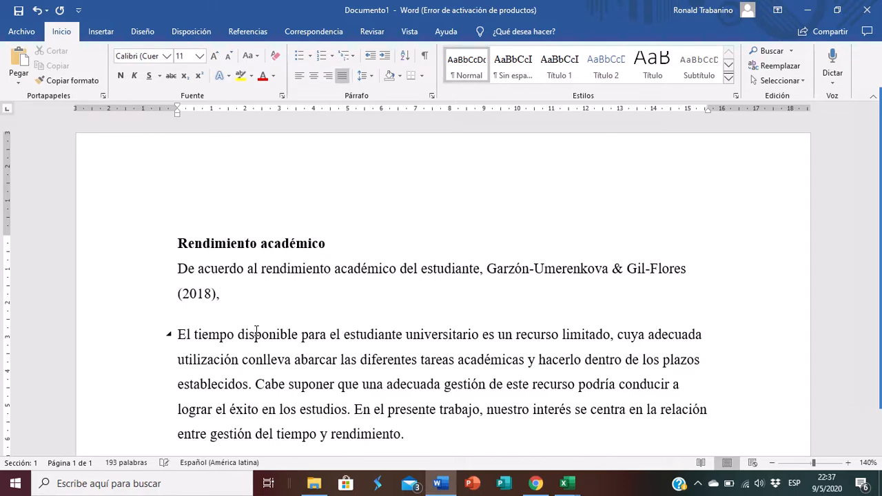
{"action": "key", "text": "Up"}
{"action": "type", "text": "comentan lo si"}
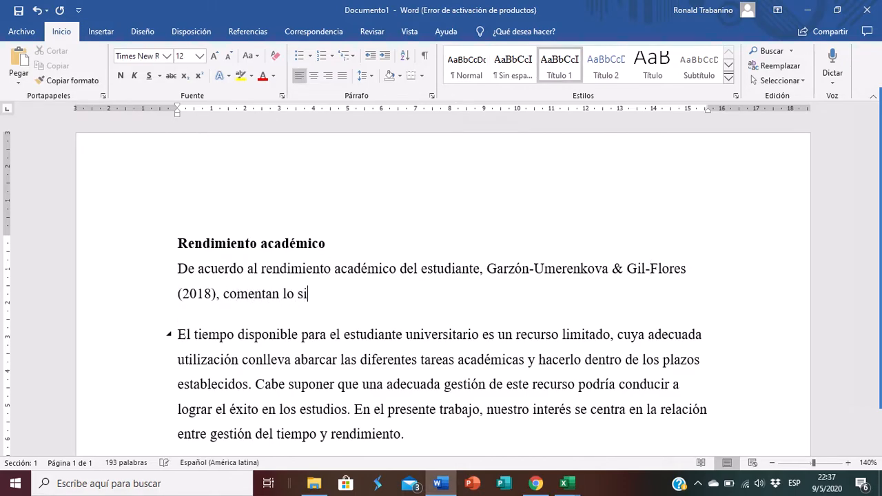
{"action": "type", "text": "guiente:"}
{"action": "key", "text": "Return"}
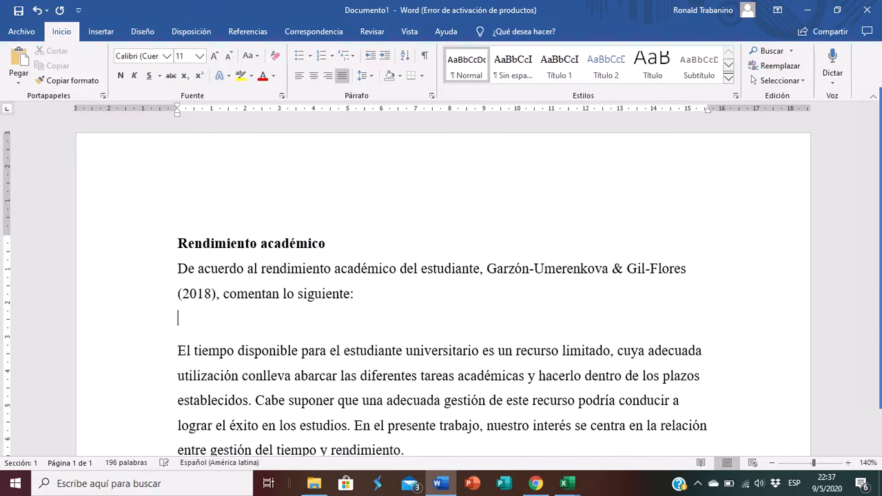
- Indent the whole quoted paragraph beginning "El tiempo disponible" by one level as a block quotation
{"action": "key", "text": "Down"}
{"action": "key", "text": "Down"}
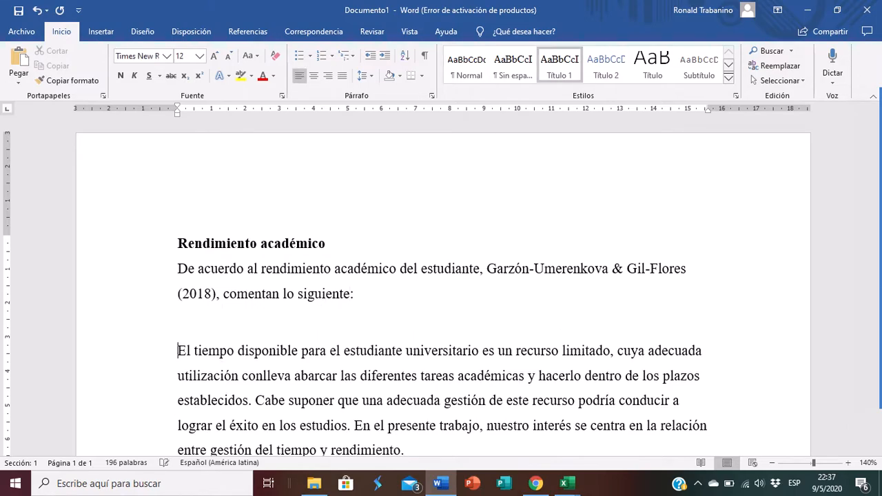
{"action": "key", "text": "Tab"}
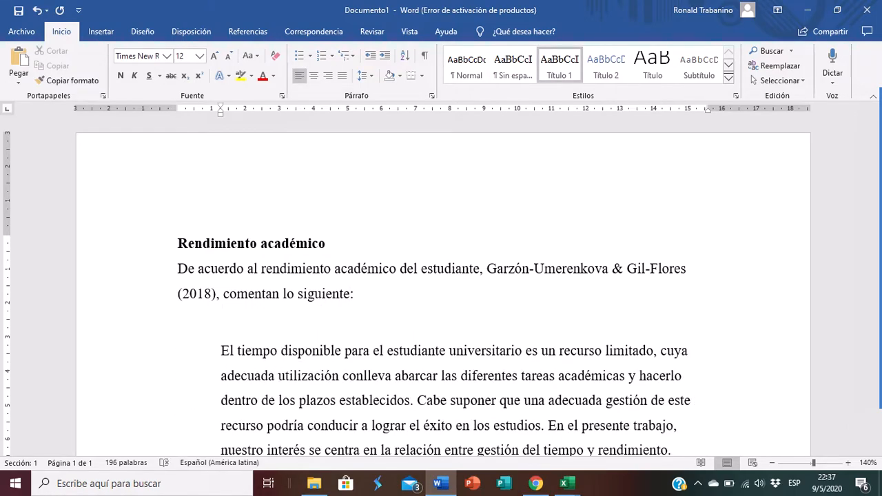
- Indent the whole quoted paragraph beginning "La investigación empírica desarrollada" by one level to match the first quotation
{"action": "key", "text": "Down"}
{"action": "key", "text": "Down"}
{"action": "key", "text": "Down"}
{"action": "key", "text": "Down"}
{"action": "key", "text": "Down"}
{"action": "key", "text": "Down"}
{"action": "key", "text": "Down"}
{"action": "key", "text": "Down"}
{"action": "key", "text": "Down"}
{"action": "key", "text": "Down"}
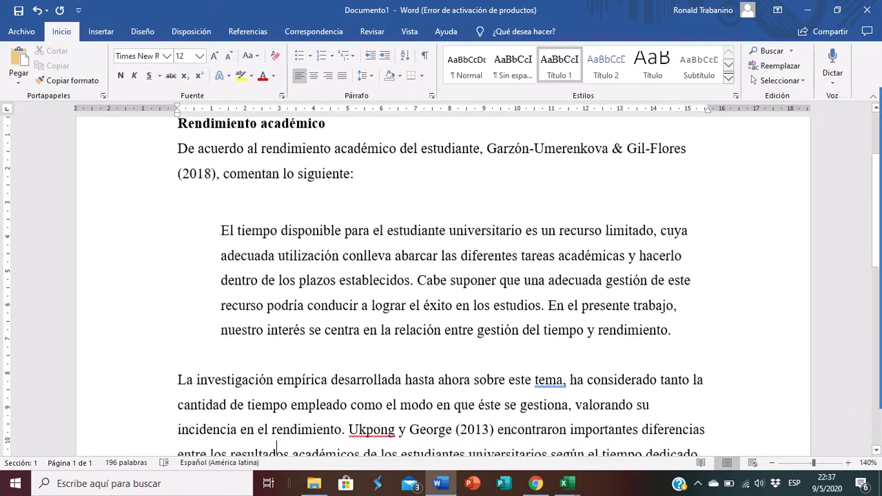
{"action": "key", "text": "Up"}
{"action": "key", "text": "Up"}
{"action": "key", "text": "Up"}
{"action": "key", "text": "Up"}
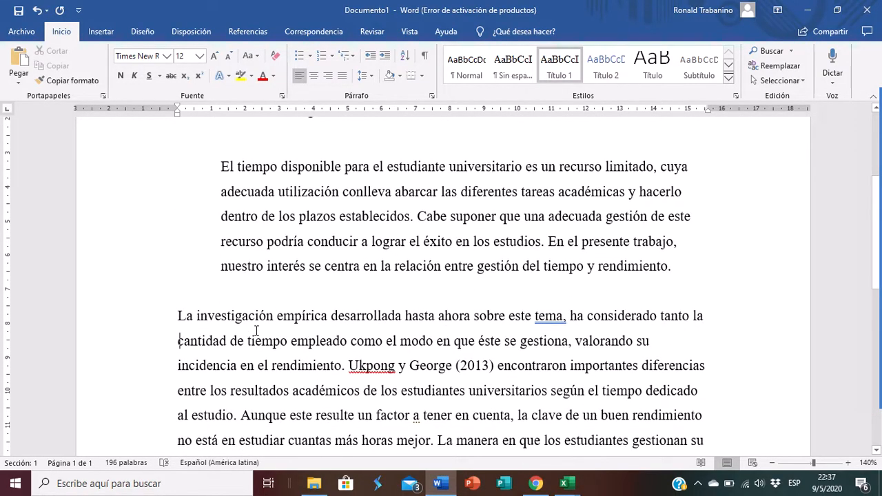
{"action": "key", "text": "Home"}
{"action": "key", "text": "Tab"}
{"action": "key", "text": "Left"}
{"action": "key", "text": "Left"}
{"action": "key", "text": "Left"}
{"action": "key", "text": "Left"}
{"action": "key", "text": "Left"}
{"action": "key", "text": "Left"}
{"action": "key", "text": "Left"}
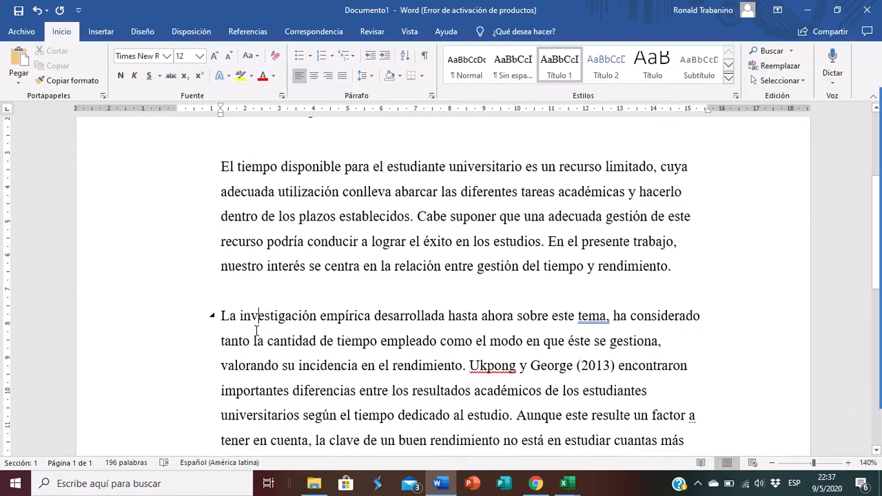
- Indent the first line of the quoted paragraph beginning "La investigación empírica" and end the paragraph with a period after "relevantes"
{"action": "key", "text": "Tab"}
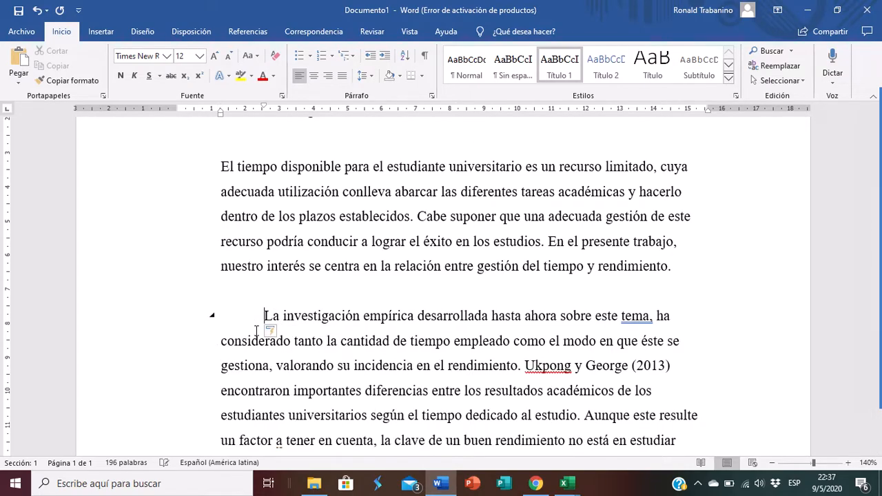
{"action": "key", "text": "Down"}
{"action": "key", "text": "Down"}
{"action": "key", "text": "Down"}
{"action": "key", "text": "Down"}
{"action": "key", "text": "Down"}
{"action": "key", "text": "Down"}
{"action": "key", "text": "Down"}
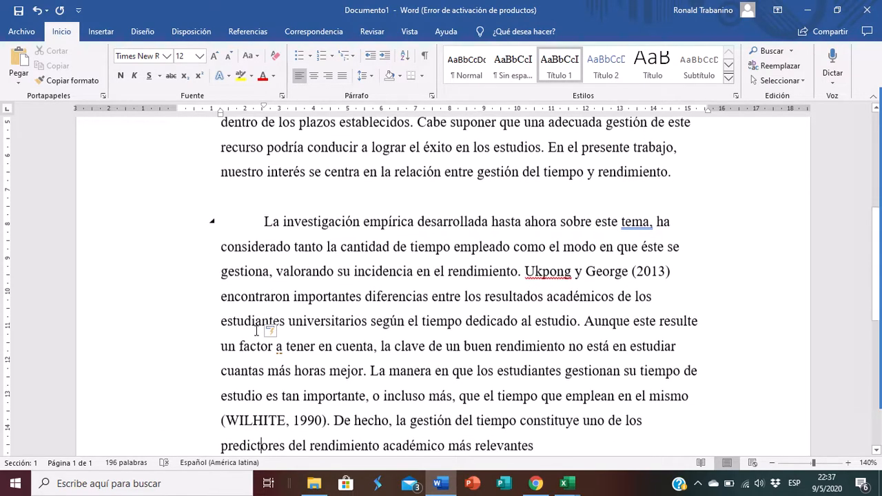
{"action": "key", "text": "Right"}
{"action": "key", "text": "Right"}
{"action": "key", "text": "Right"}
{"action": "key", "text": "Right"}
{"action": "key", "text": "Right"}
{"action": "key", "text": "Right"}
{"action": "key", "text": "Right"}
{"action": "key", "text": "Right"}
{"action": "key", "text": "Right"}
{"action": "key", "text": "Right"}
{"action": "key", "text": "Right"}
{"action": "key", "text": "Right"}
{"action": "key", "text": "Right"}
{"action": "key", "text": "Right"}
{"action": "key", "text": "Right"}
{"action": "key", "text": "Right"}
{"action": "key", "text": "Right"}
{"action": "key", "text": "Right"}
{"action": "key", "text": "Right"}
{"action": "key", "text": "Right"}
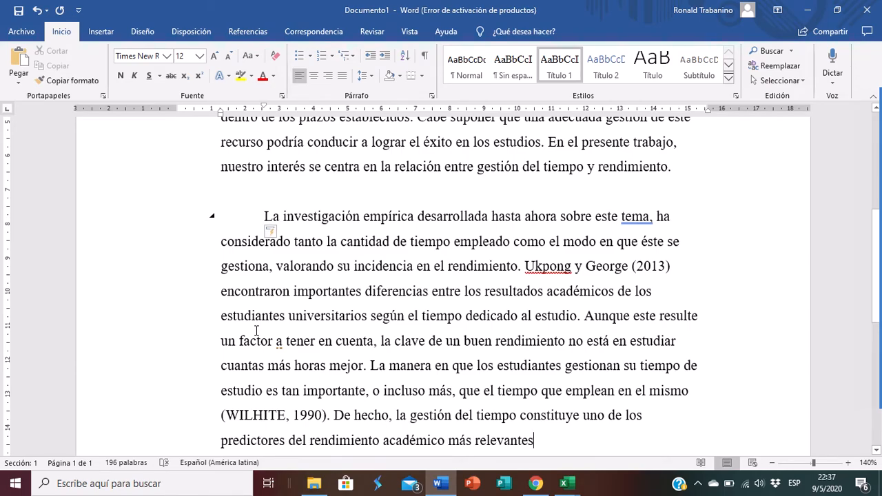
{"action": "key", "text": "End"}
{"action": "type", "text": "."}
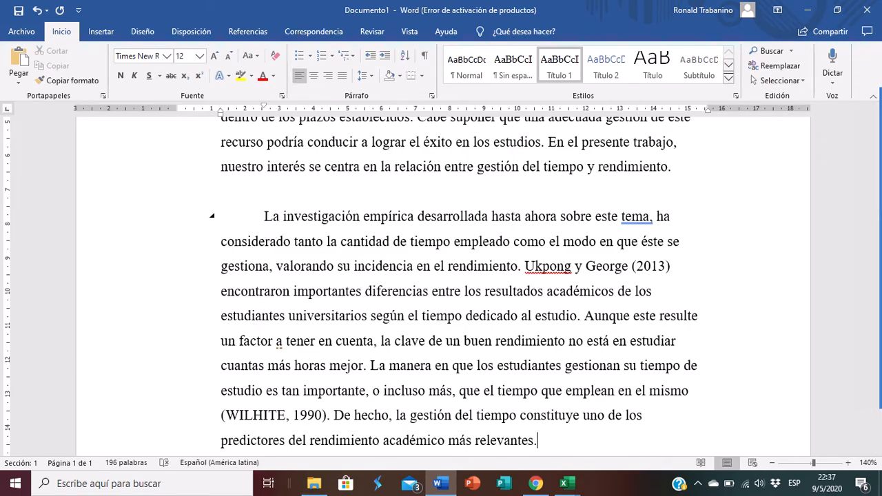
- Begin a page citation "(p" after "relevantes" and check the article's first page number in the Redalyc PDF in Chrome
{"action": "key", "text": "Return"}
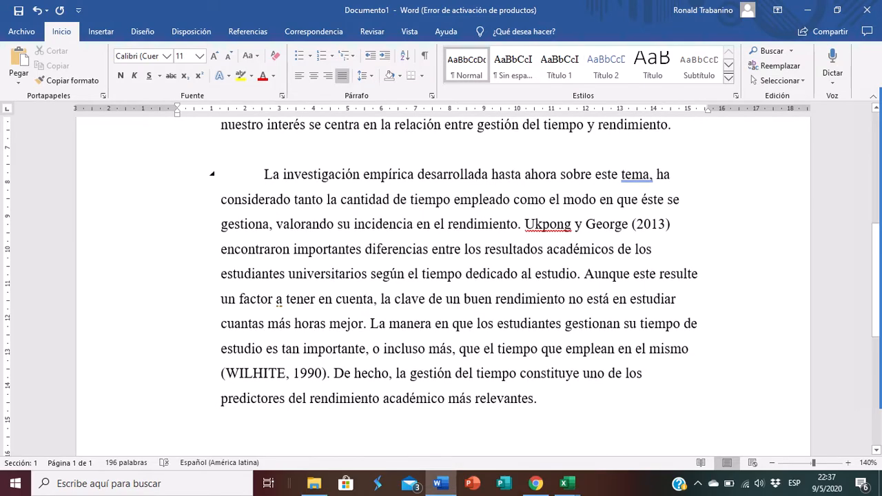
{"action": "key", "text": "BackSpace"}
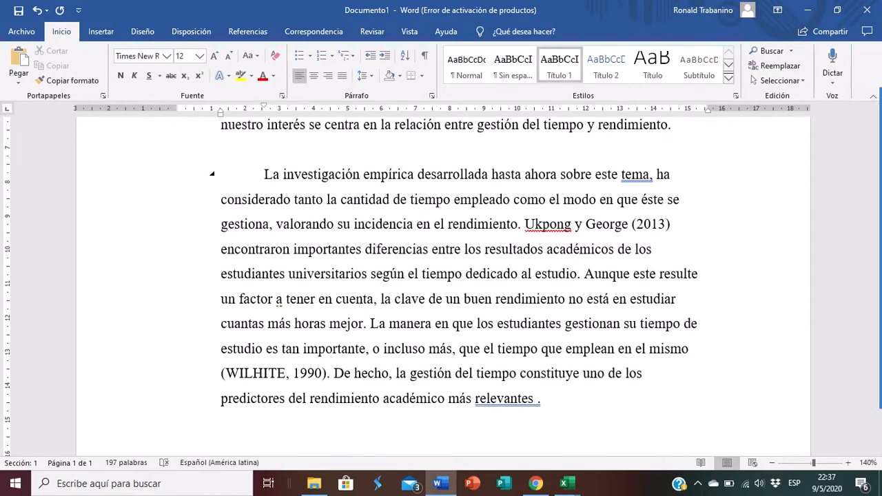
{"action": "type", "text": "(p"}
{"action": "key", "text": "alt+Tab"}
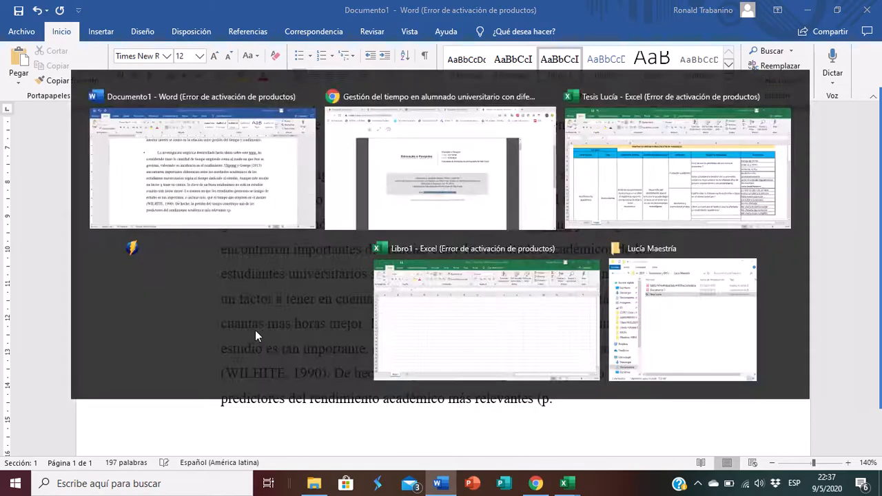
{"action": "left_click", "coordinate": [250, 402]}
{"action": "scroll", "coordinate": [250, 405], "scroll_direction": "down", "scroll_amount": 10}
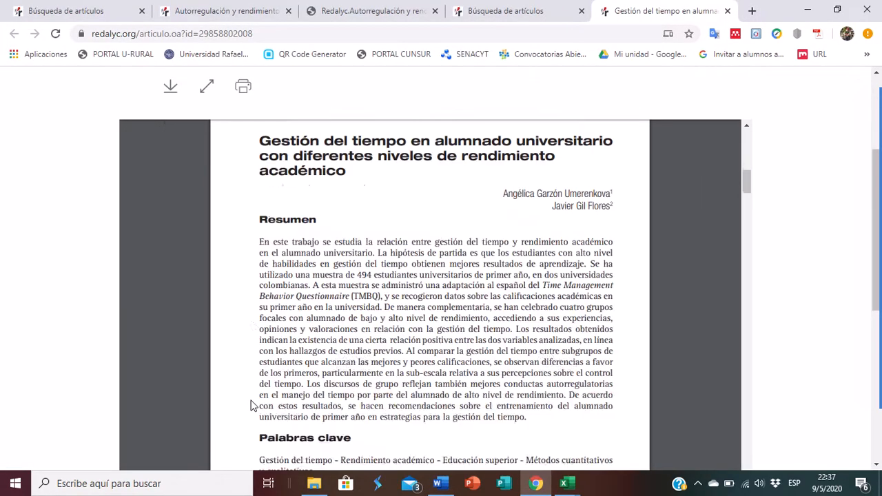
{"action": "scroll", "coordinate": [250, 405], "scroll_direction": "up", "scroll_amount": 10}
{"action": "scroll", "coordinate": [250, 406], "scroll_direction": "down", "scroll_amount": 5}
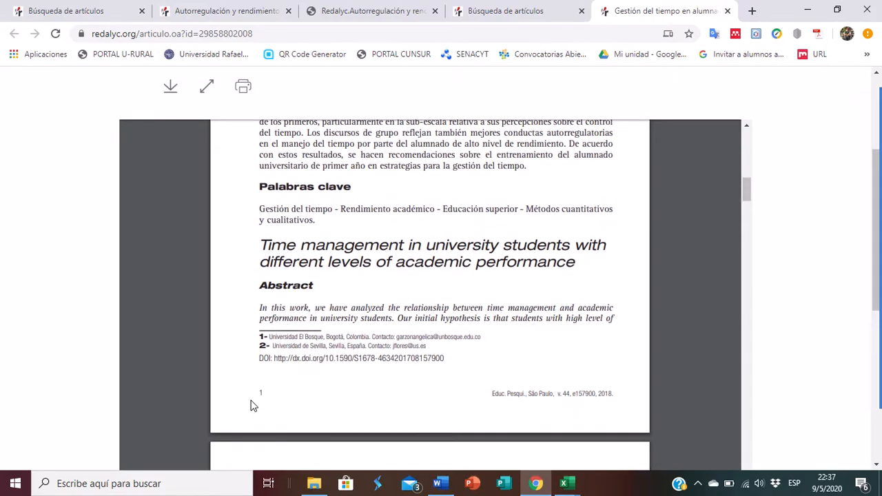
- Back in Word, complete the quotation's ending as "relevantes. (p. 1)" and start a new paragraph below it
{"action": "key", "text": "alt+Tab"}
{"action": "type", "text": "(p."}
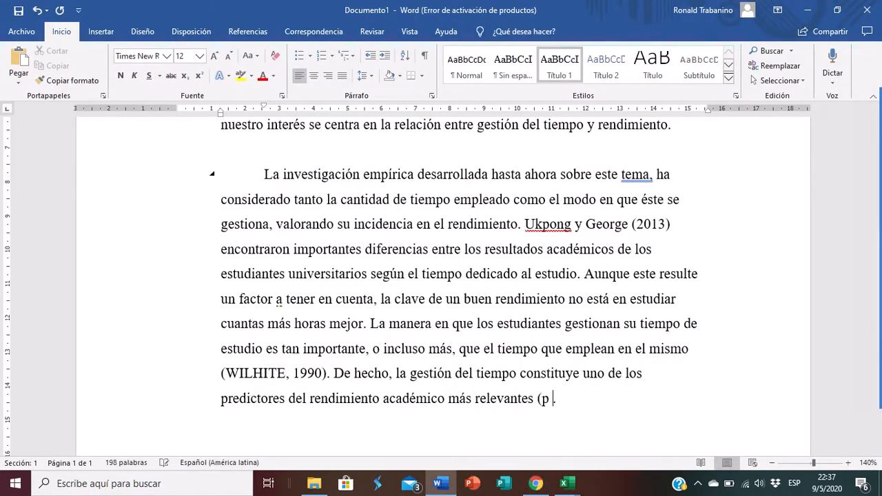
{"action": "type", "text": " 1)."}
{"action": "key", "text": "BackSpace"}
{"action": "key", "text": "Left"}
{"action": "key", "text": "Left"}
{"action": "key", "text": "Left"}
{"action": "key", "text": "Left"}
{"action": "key", "text": "Left"}
{"action": "key", "text": "Left"}
{"action": "key", "text": "Left"}
{"action": "type", "text": "."}
{"action": "key", "text": "Return"}
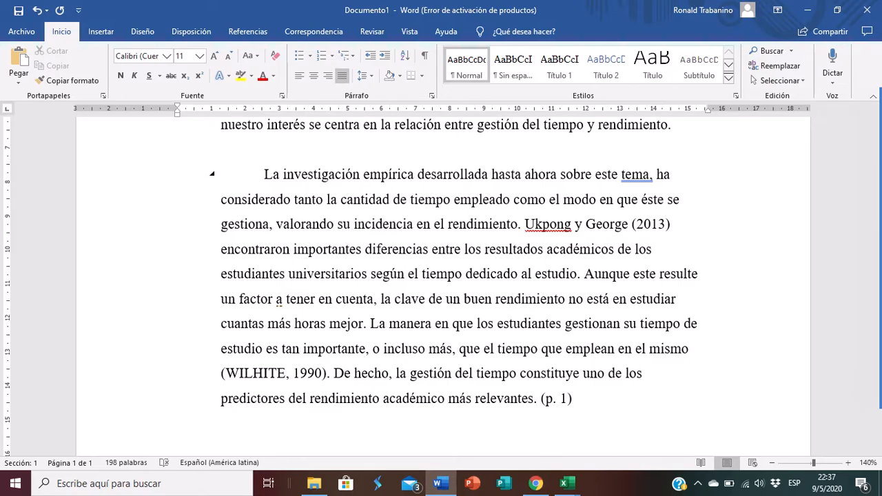
- Apply the Título 1 style to the empty paragraph below the second quotation
{"action": "key", "text": "ctrl+Home"}
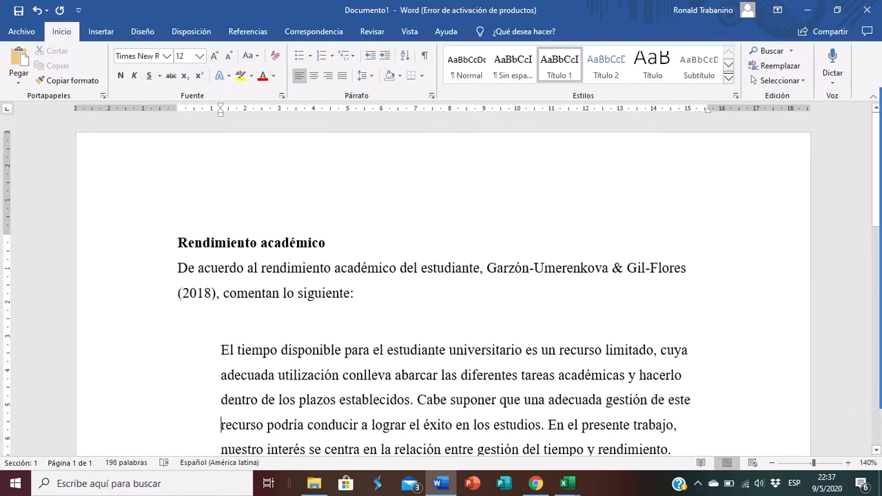
{"action": "key", "text": "ctrl+End"}
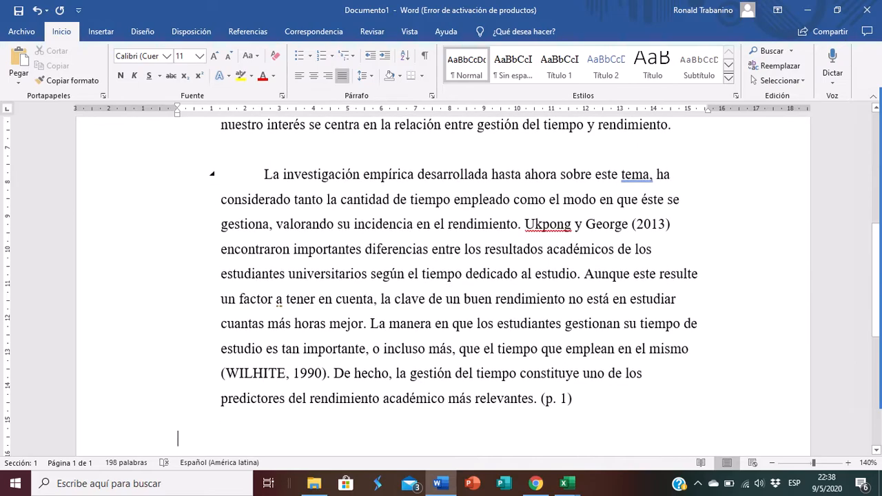
{"action": "type", "text": "De ac"}
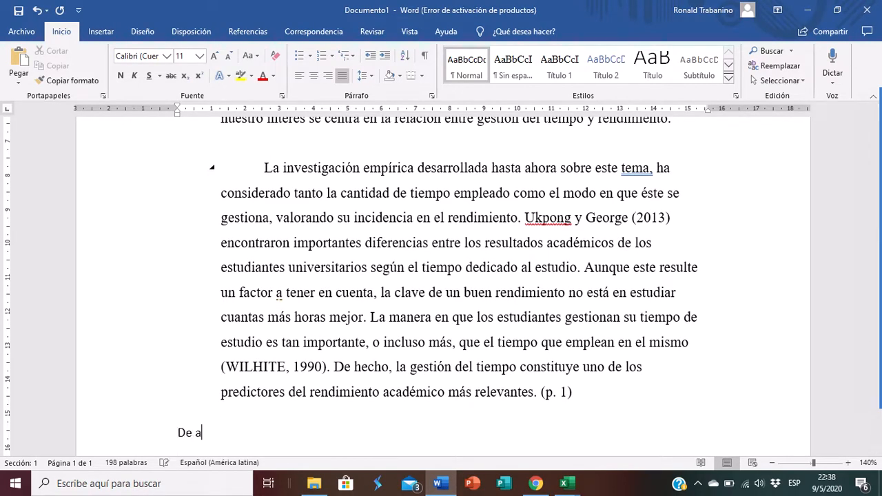
{"action": "key", "text": "BackSpace"}
{"action": "key", "text": "BackSpace"}
{"action": "key", "text": "BackSpace"}
{"action": "key", "text": "BackSpace"}
{"action": "key", "text": "BackSpace"}
{"action": "left_click", "coordinate": [557, 61]}
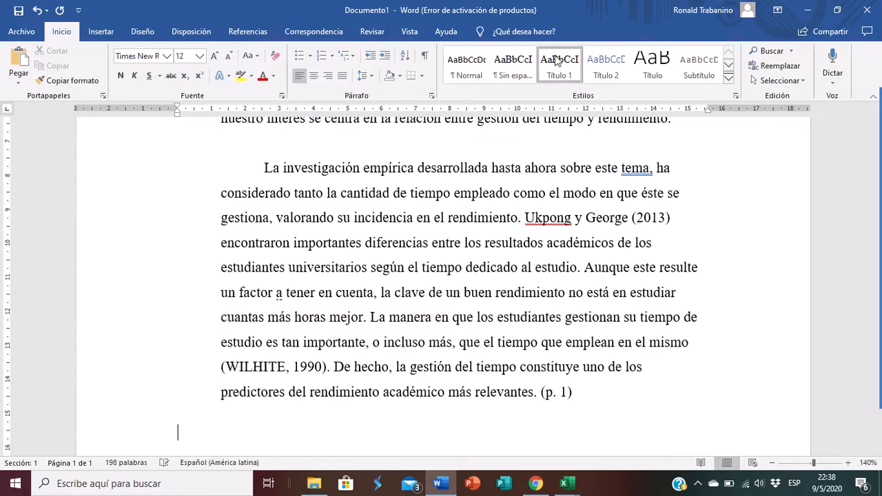
- Begin the closing commentary paragraph with "De acuerdo a lo indicado anteriormente, "
{"action": "type", "text": "Deacuerdo "}
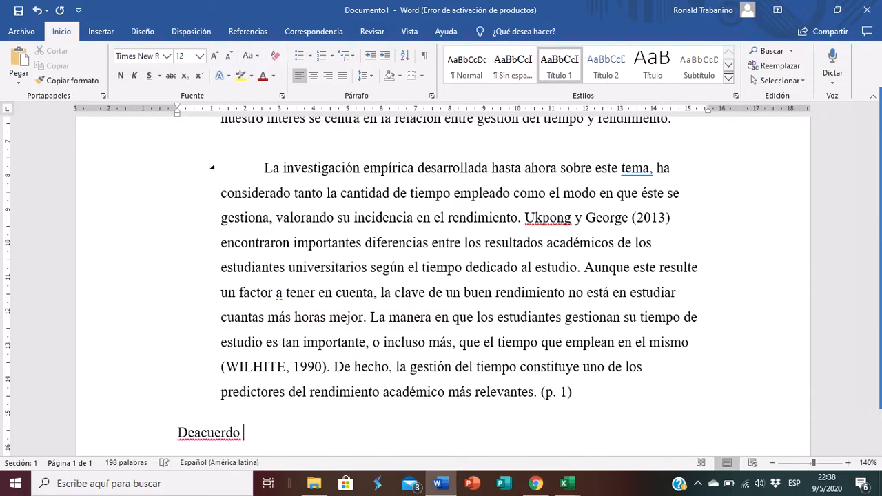
{"action": "type", "text": "a"}
{"action": "key", "text": "BackSpace"}
{"action": "key", "text": "BackSpace"}
{"action": "key", "text": "BackSpace"}
{"action": "key", "text": "BackSpace"}
{"action": "key", "text": "BackSpace"}
{"action": "key", "text": "BackSpace"}
{"action": "key", "text": "BackSpace"}
{"action": "key", "text": "BackSpace"}
{"action": "key", "text": "BackSpace"}
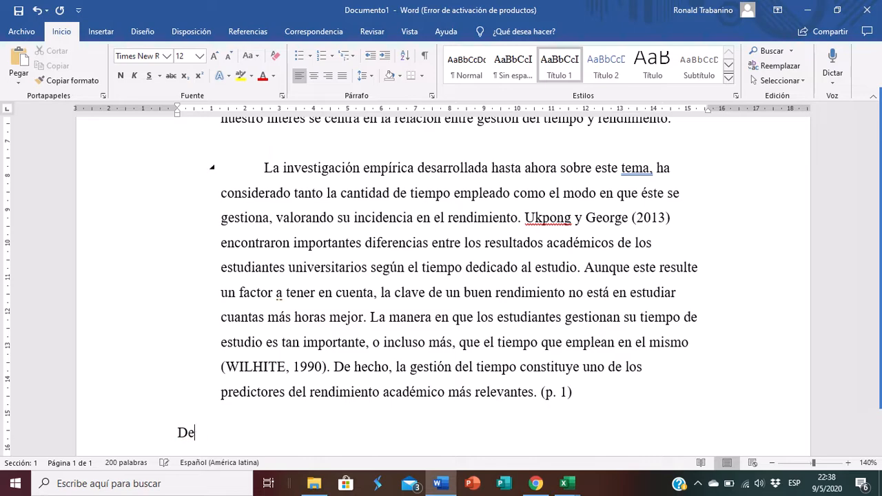
{"action": "type", "text": "acuerdo a lo indica"}
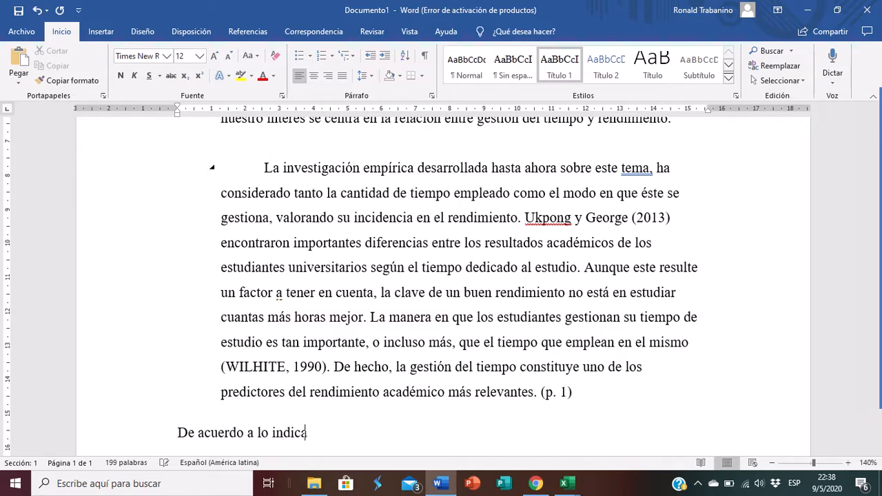
{"action": "type", "text": "do anteriormente, "}
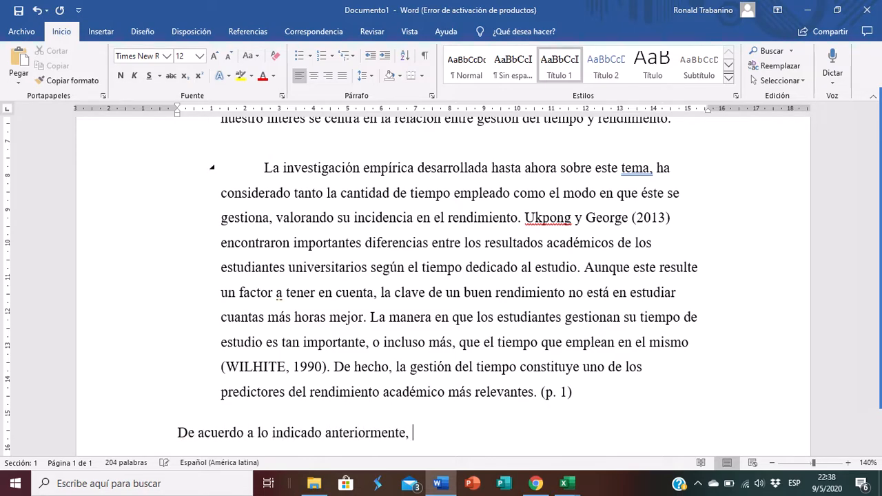
- Continue the commentary sentence with "es evidente que el rendimiento académico deba ser evaluado"
{"action": "type", "text": "es evidente qu"}
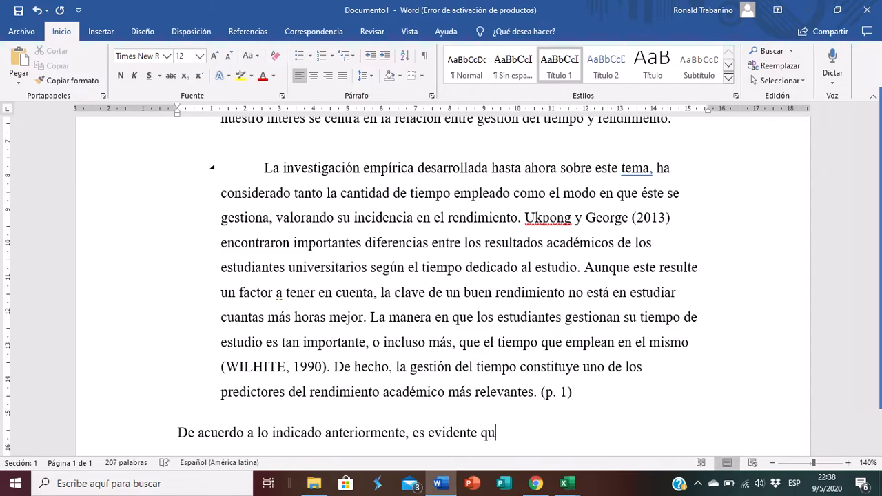
{"action": "type", "text": "e el rendimiento a"}
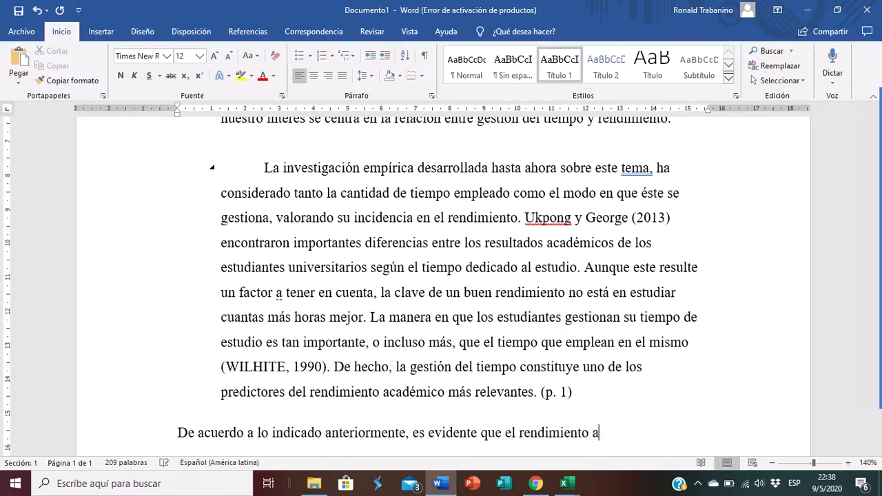
{"action": "type", "text": "cadémico de"}
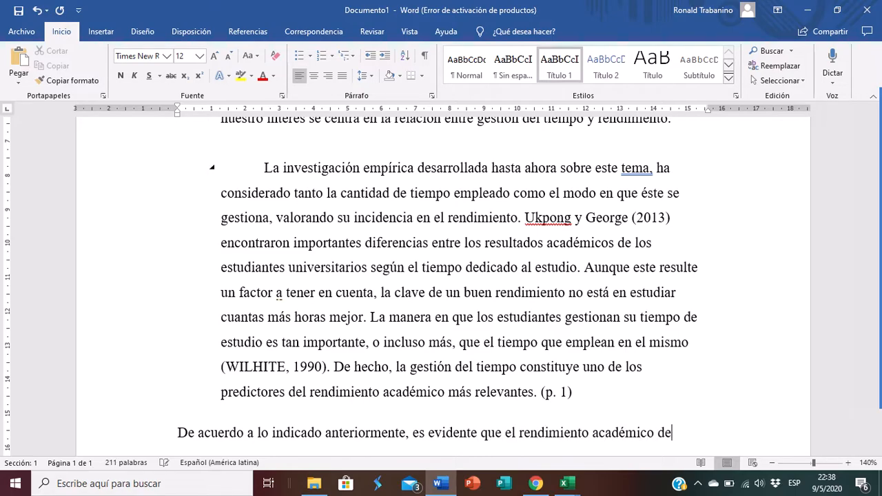
{"action": "type", "text": "va"}
{"action": "key", "text": "BackSpace"}
{"action": "key", "text": "BackSpace"}
{"action": "type", "text": "ba se r evaluado"}
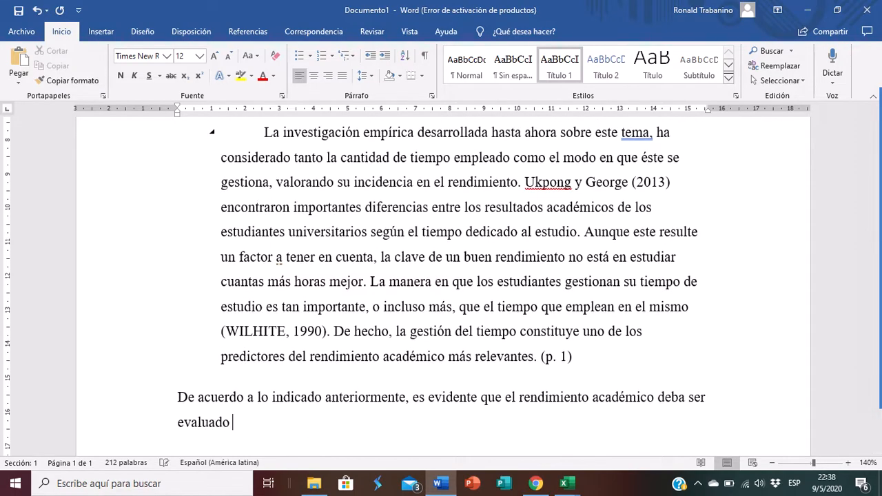
- Extend the commentary sentence after "evaluado" with ", por lo que en este estudio se considero como una variable"
{"action": "key", "text": "BackSpace"}
{"action": "key", "text": "BackSpace"}
{"action": "type", "text": "o, po"}
{"action": "type", "text": "r lo que en ewt"}
{"action": "key", "text": "BackSpace"}
{"action": "key", "text": "BackSpace"}
{"action": "type", "text": "st"}
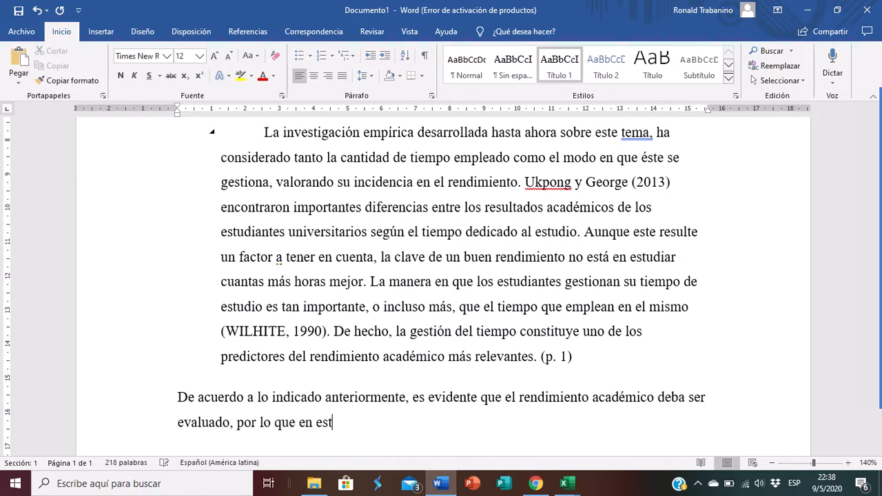
{"action": "type", "text": "e estudio se cons"}
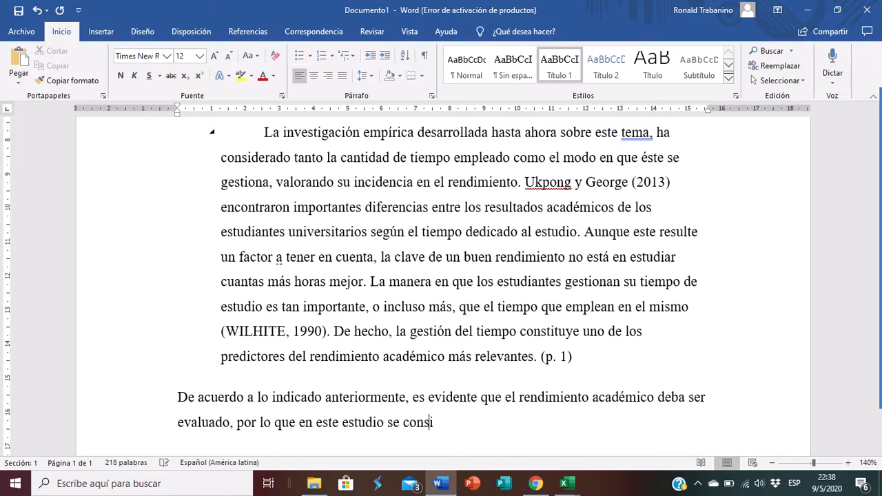
{"action": "type", "text": "idero como una variable e"}
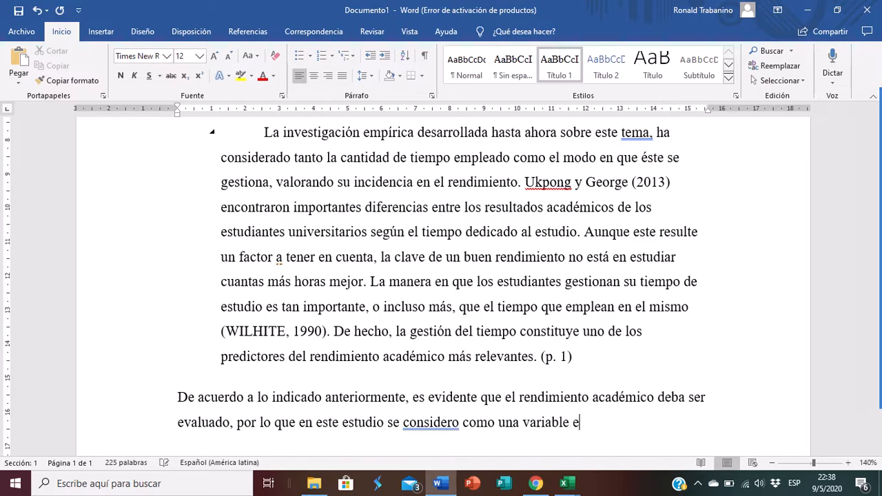
- Finish the commentary sentence with "importante para darle validez a los resuldatos." and add a new line below it
{"action": "key", "text": "BackSpace"}
{"action": "type", "text": "importante para darle validez al"}
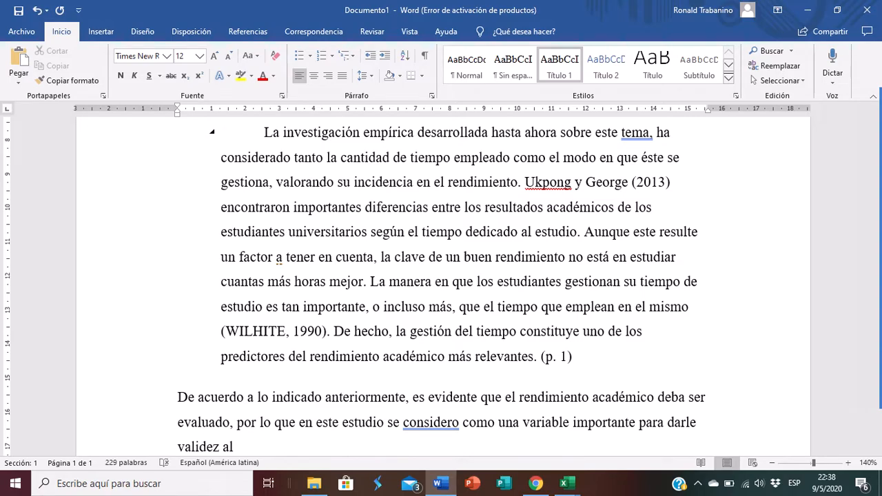
{"action": "key", "text": "BackSpace"}
{"action": "key", "text": "BackSpace"}
{"action": "type", "text": "los resulda"}
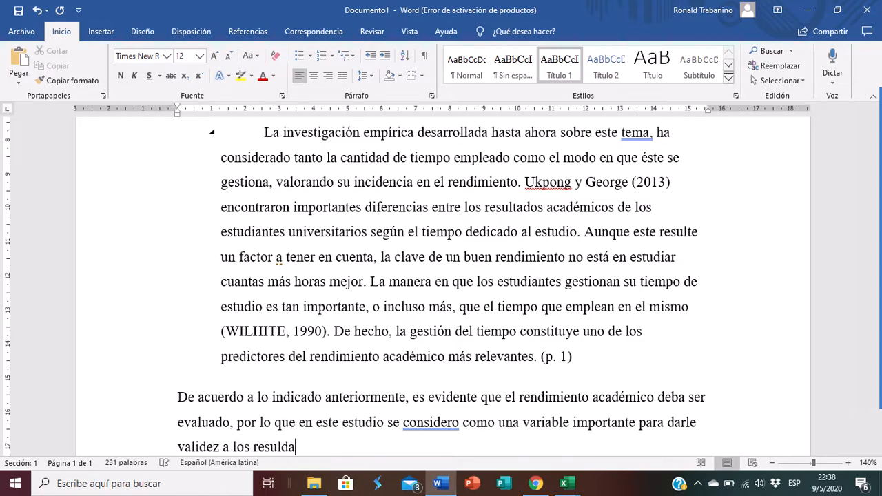
{"action": "type", "text": "tos."}
{"action": "key", "text": "Return"}
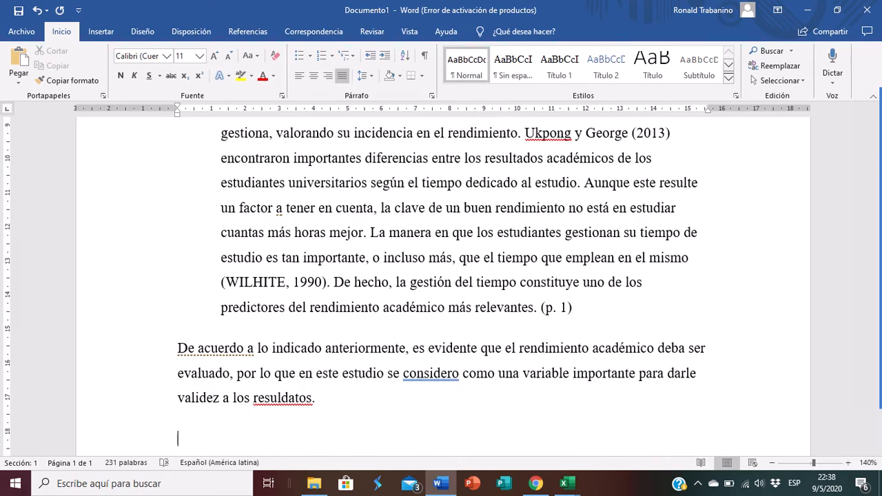
- Correct "considero" to "consideró" and "resuldatos" to "resultados" in the commentary paragraph using the proofing suggestions
{"action": "left_click", "coordinate": [432, 373]}
{"action": "right_click", "coordinate": [433, 373]}
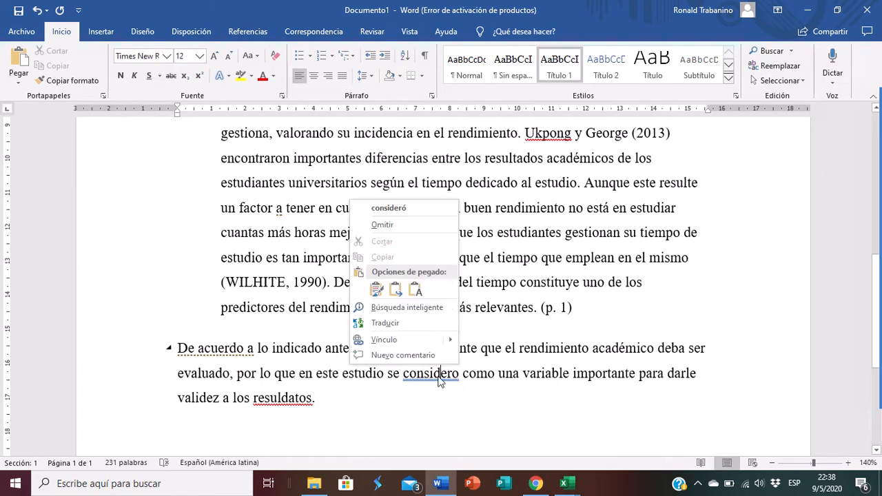
{"action": "left_click", "coordinate": [390, 207]}
{"action": "left_click", "coordinate": [278, 395]}
{"action": "right_click", "coordinate": [278, 395]}
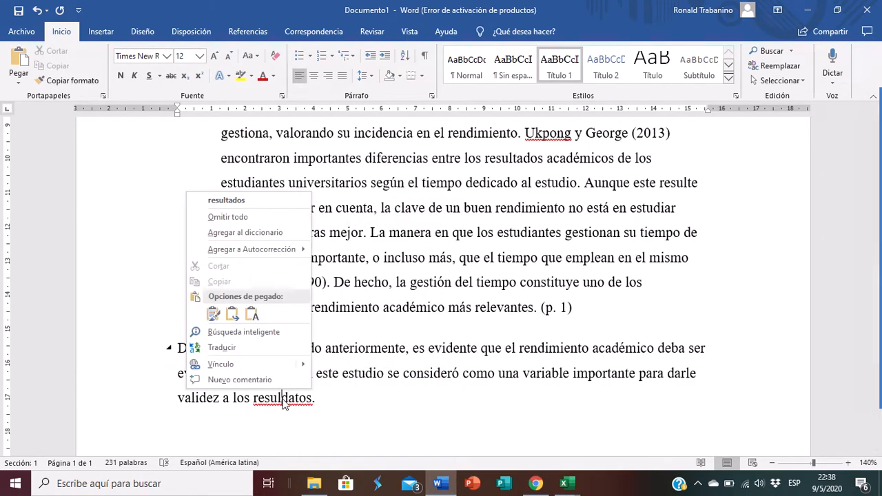
{"action": "left_click", "coordinate": [199, 200]}
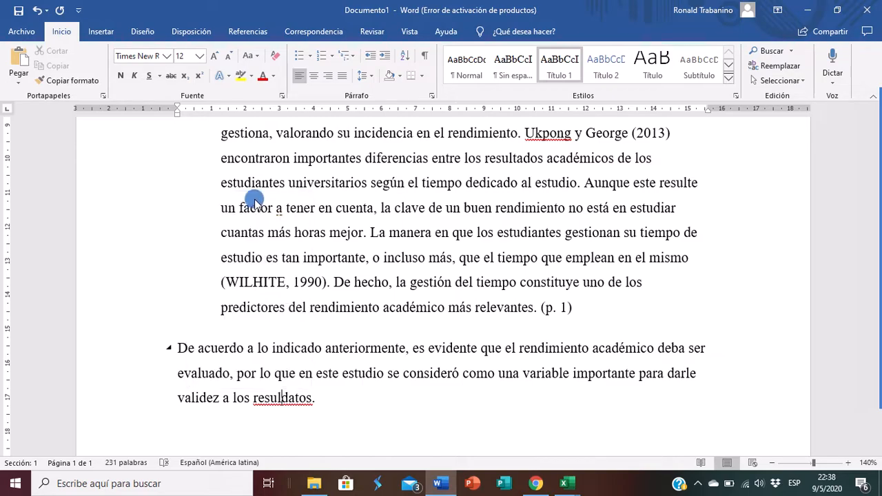
{"action": "left_click", "coordinate": [190, 423]}
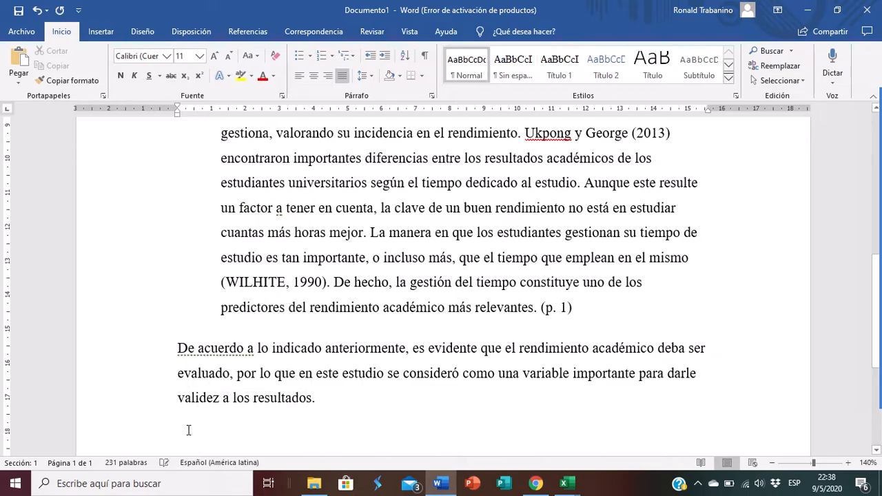
- Change the commentary paragraph's opening from "De acuerdo a" to "De acuerdo con"
{"action": "left_click", "coordinate": [247, 348]}
{"action": "type", "text": "cpm"}
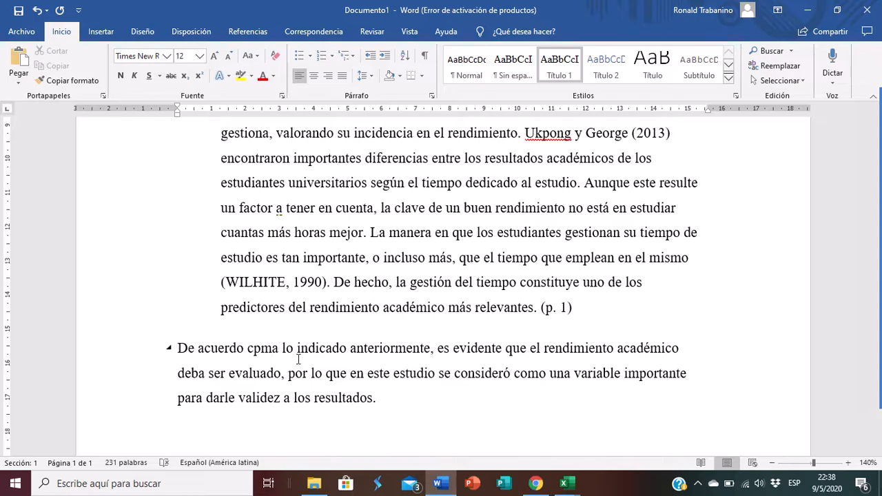
{"action": "key", "text": "Delete"}
{"action": "key", "text": "Delete"}
{"action": "key", "text": "BackSpace"}
{"action": "key", "text": "BackSpace"}
{"action": "type", "text": "on"}
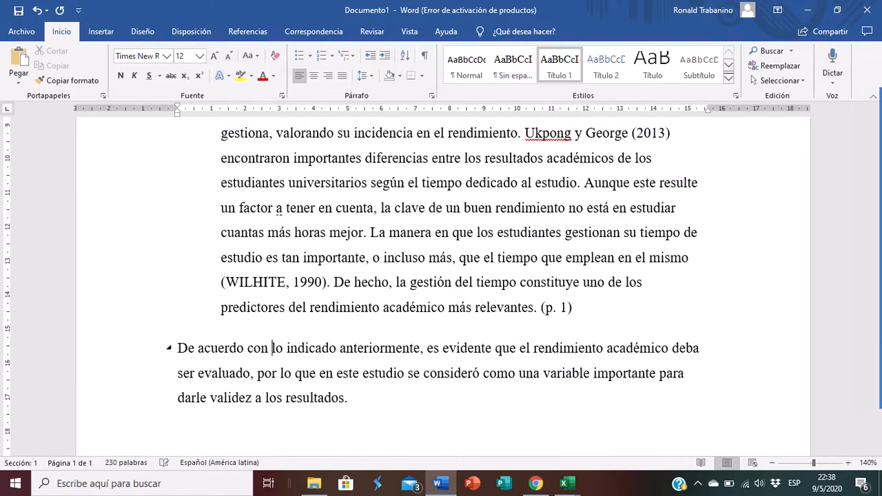
- Check the saved sources available for citation from the blank line below the commentary paragraph
{"action": "key", "text": "ctrl+shift+n"}
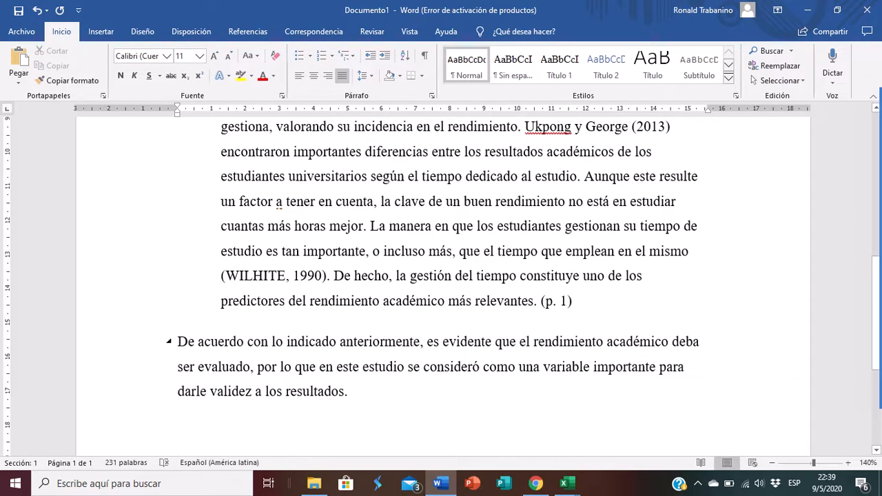
{"action": "left_click", "coordinate": [248, 31]}
{"action": "left_click", "coordinate": [397, 81]}
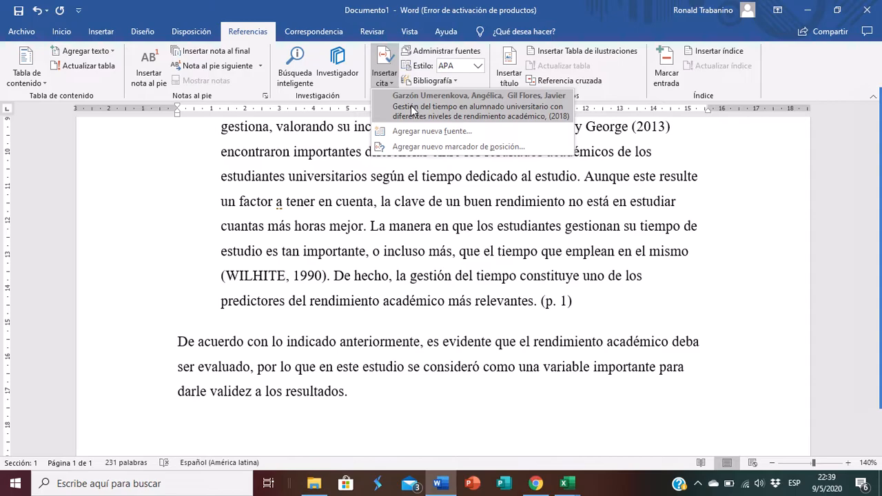
{"action": "left_click", "coordinate": [195, 432]}
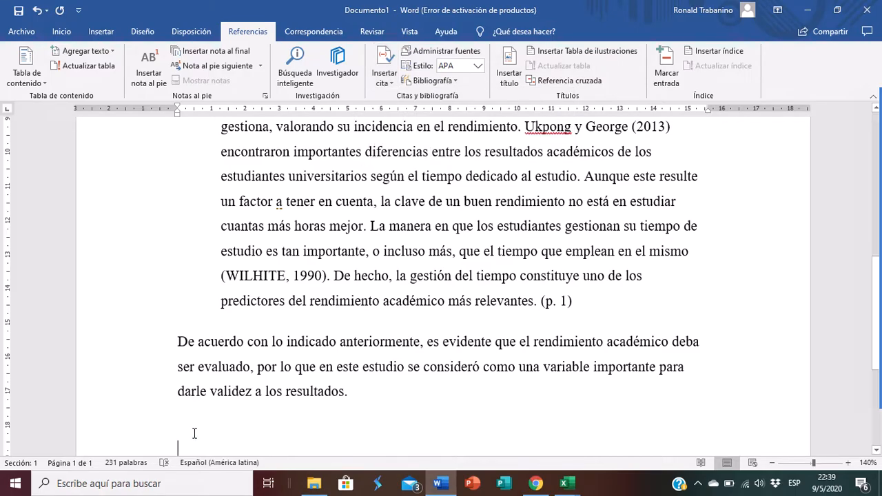
{"action": "left_click", "coordinate": [383, 69]}
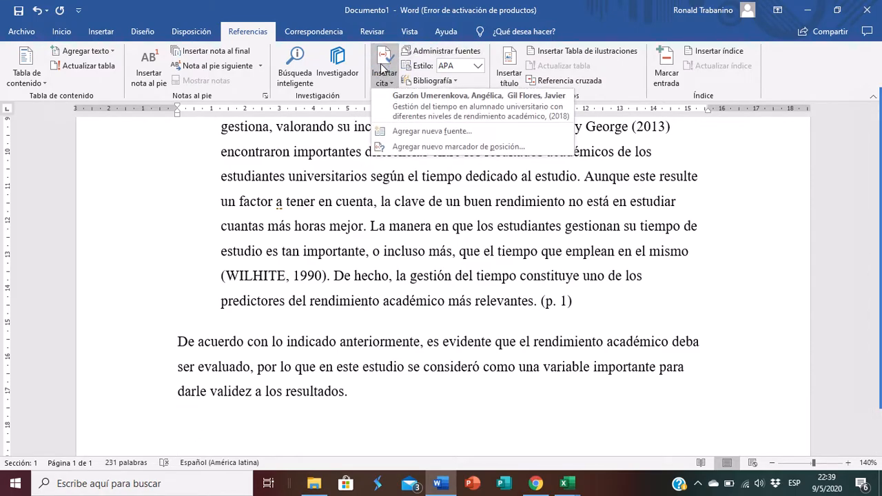
{"action": "left_click", "coordinate": [285, 406]}
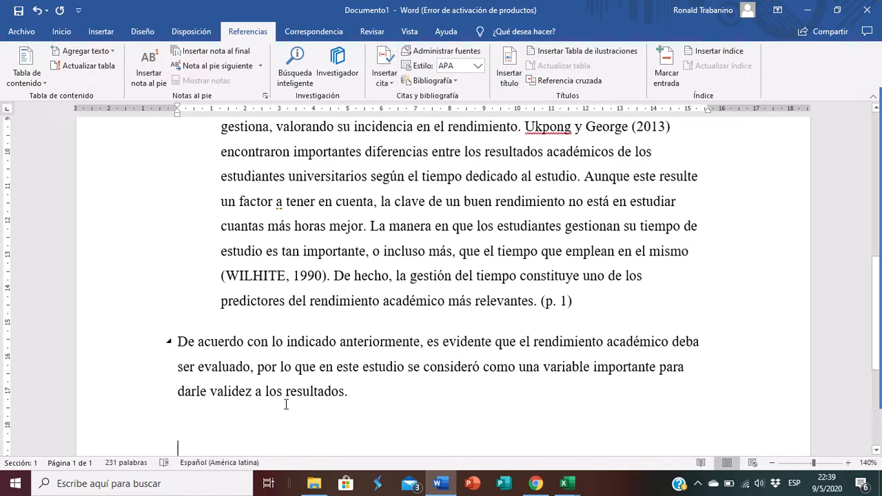
- Insert an APA bibliography without a heading below the commentary paragraph
{"action": "left_click", "coordinate": [253, 410]}
{"action": "key", "text": "Return"}
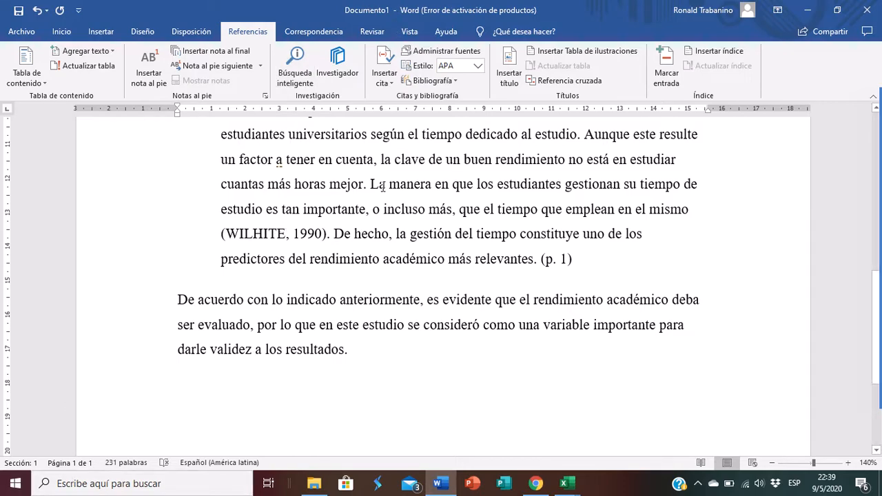
{"action": "left_click", "coordinate": [377, 65]}
{"action": "left_click", "coordinate": [377, 65]}
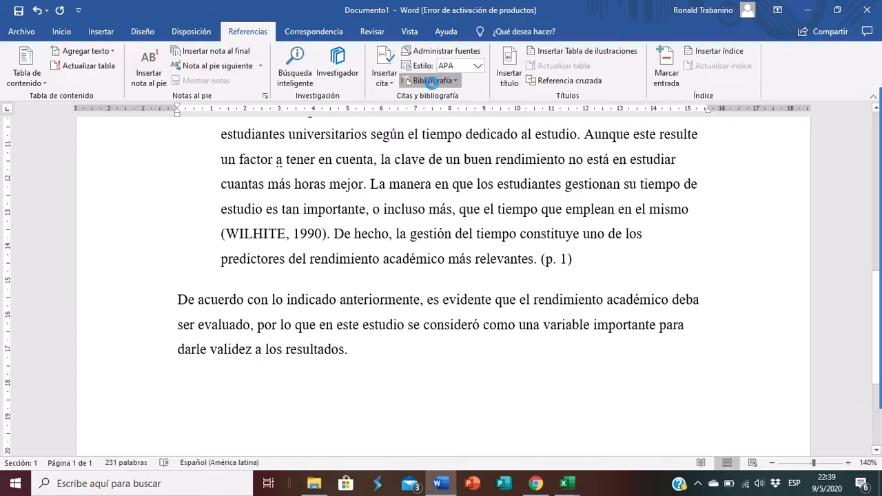
{"action": "left_click", "coordinate": [431, 82]}
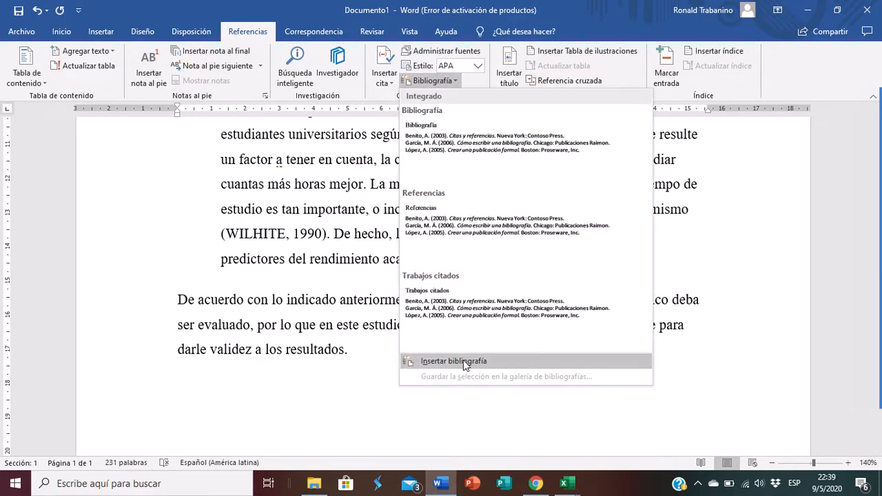
{"action": "left_click", "coordinate": [453, 361]}
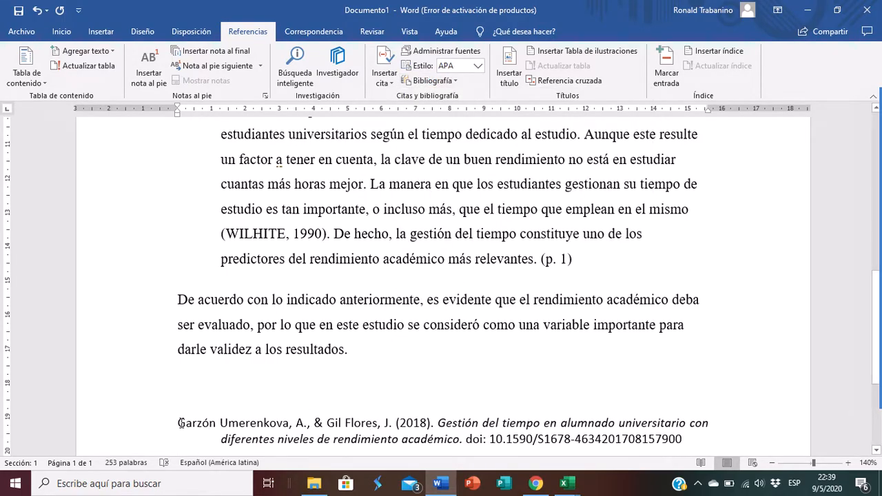
- Apply the Título 1 style to the inserted bibliography entry
{"action": "left_click", "coordinate": [91, 418]}
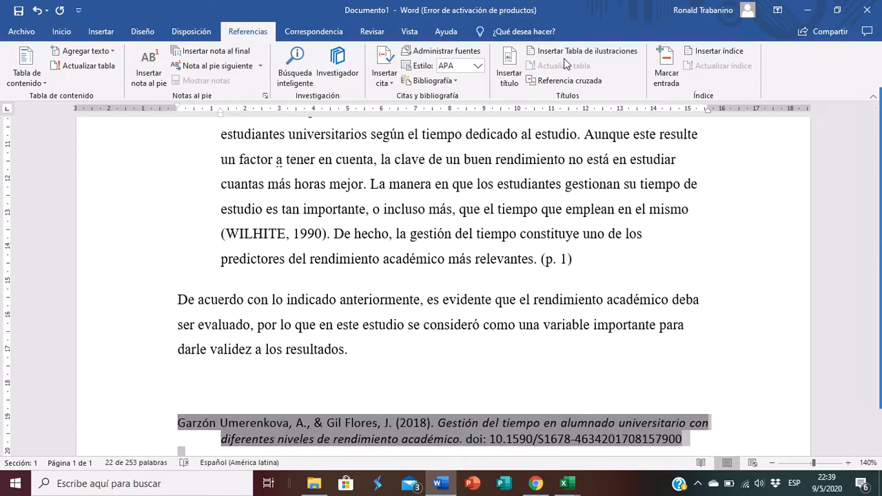
{"action": "left_click", "coordinate": [61, 31]}
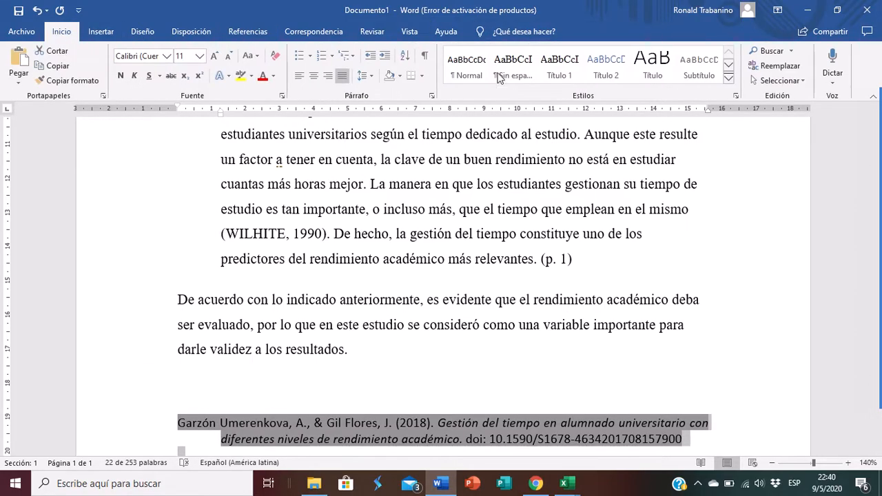
{"action": "left_click", "coordinate": [559, 66]}
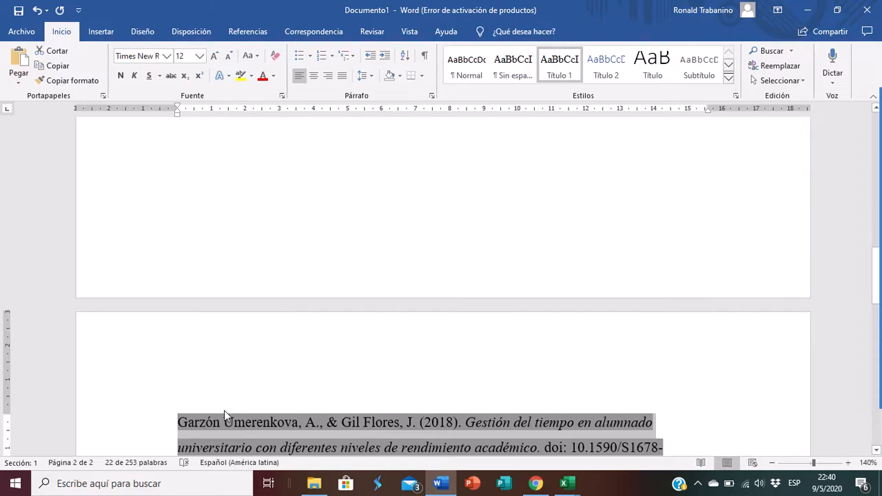
{"action": "left_click", "coordinate": [224, 410]}
{"action": "key", "text": "ctrl+End"}
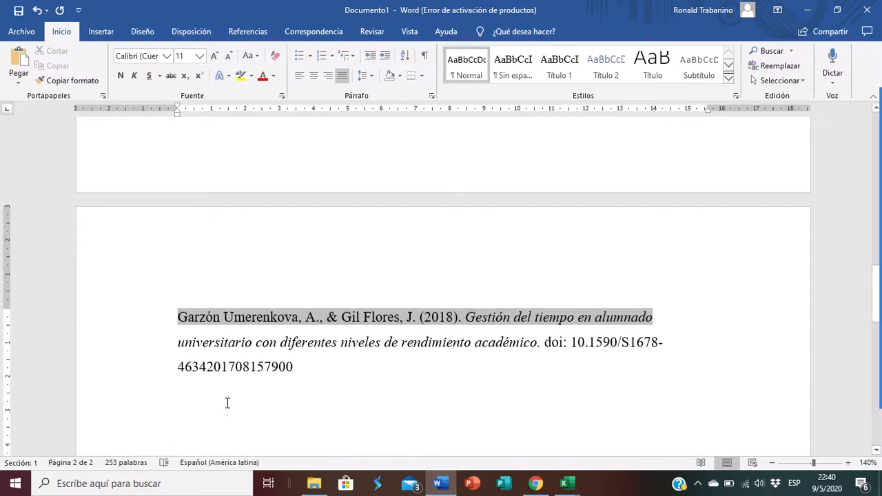
- Try to apply a 1.27 cm hanging indent (Sangría francesa) with the whole document selected
{"action": "triple_click", "coordinate": [211, 332]}
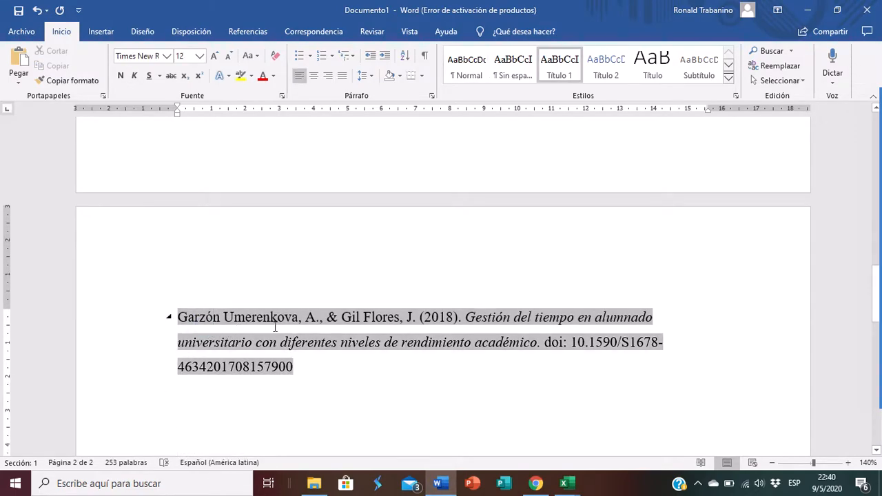
{"action": "left_click", "coordinate": [308, 314]}
{"action": "right_click", "coordinate": [308, 315]}
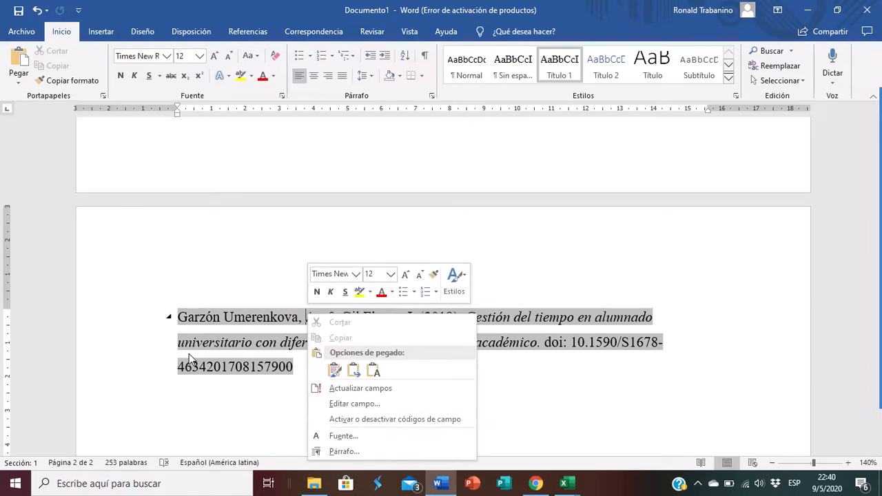
{"action": "left_click", "coordinate": [122, 310]}
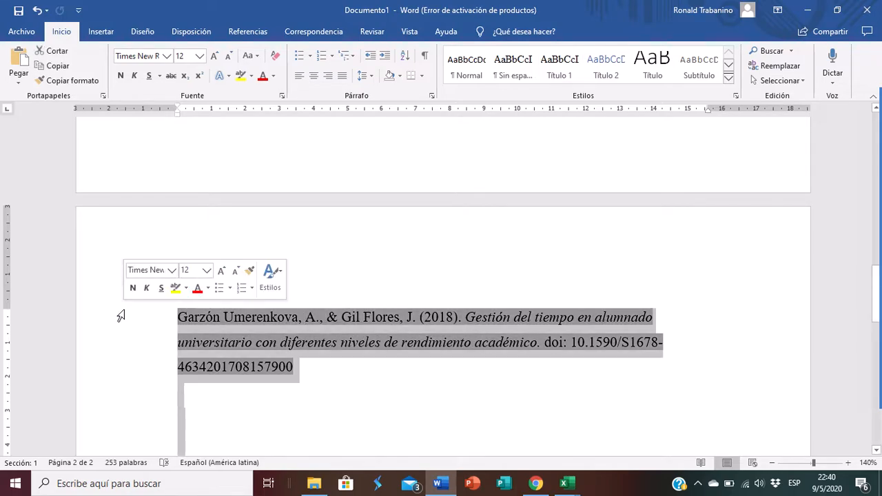
{"action": "right_click", "coordinate": [284, 317]}
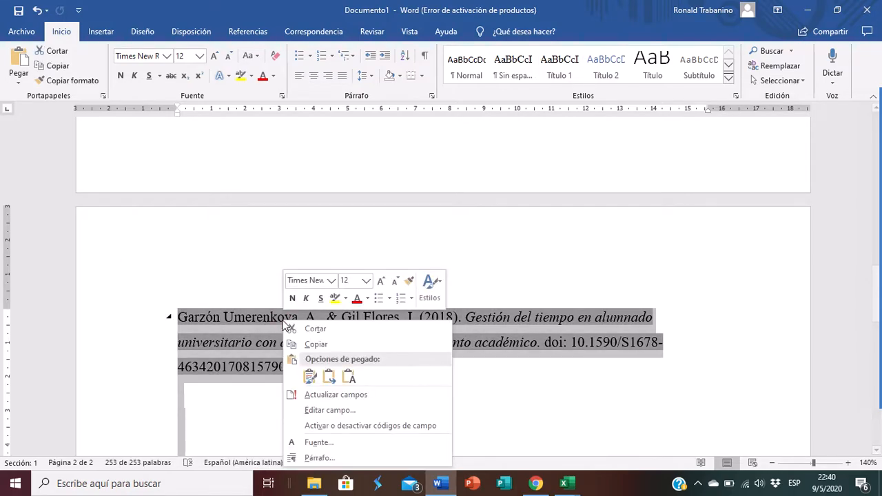
{"action": "left_click", "coordinate": [317, 458]}
{"action": "left_click", "coordinate": [477, 190]}
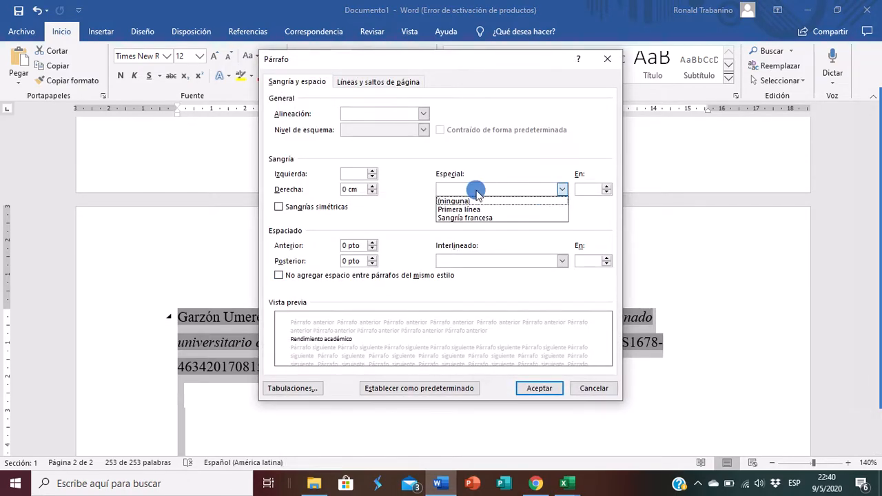
{"action": "left_click", "coordinate": [472, 218]}
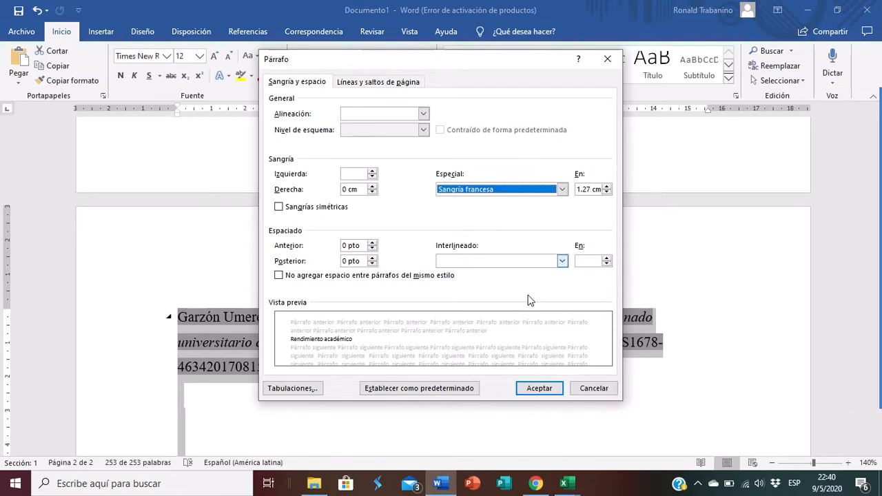
{"action": "left_click", "coordinate": [542, 387]}
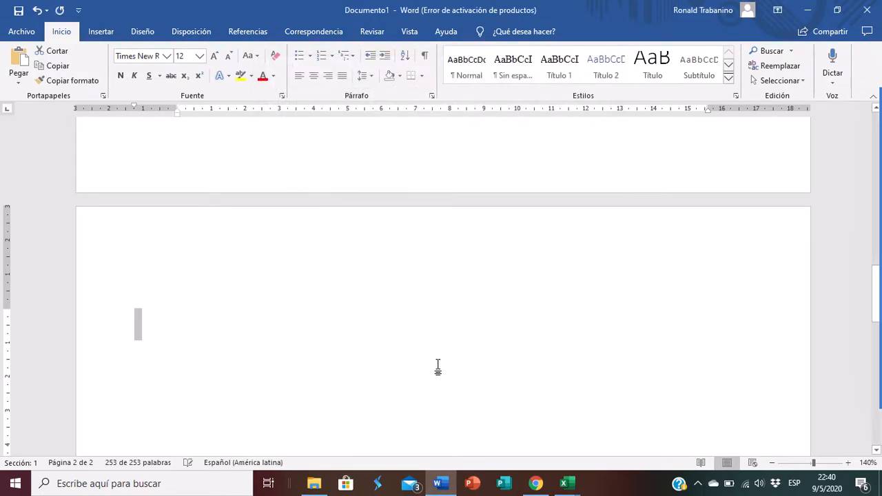
- Undo the hanging indent applied to the whole document
{"action": "left_click", "coordinate": [338, 364]}
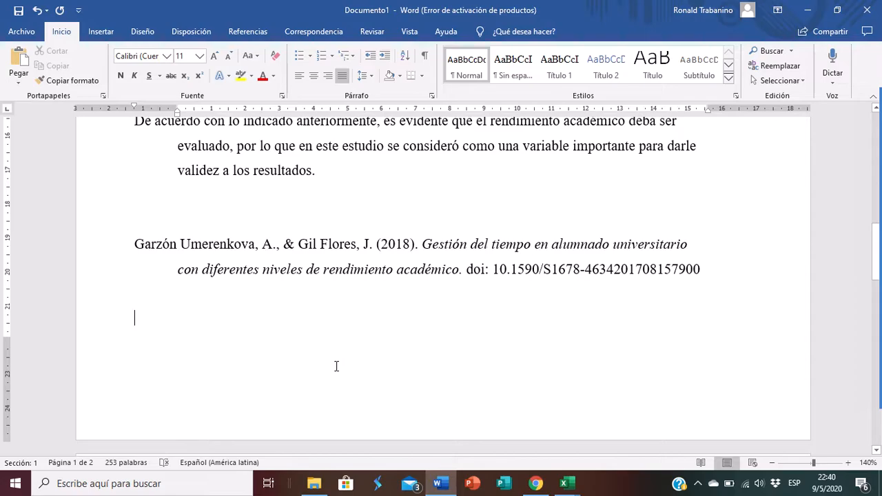
{"action": "key", "text": "Page_Up"}
{"action": "key", "text": "ctrl+a"}
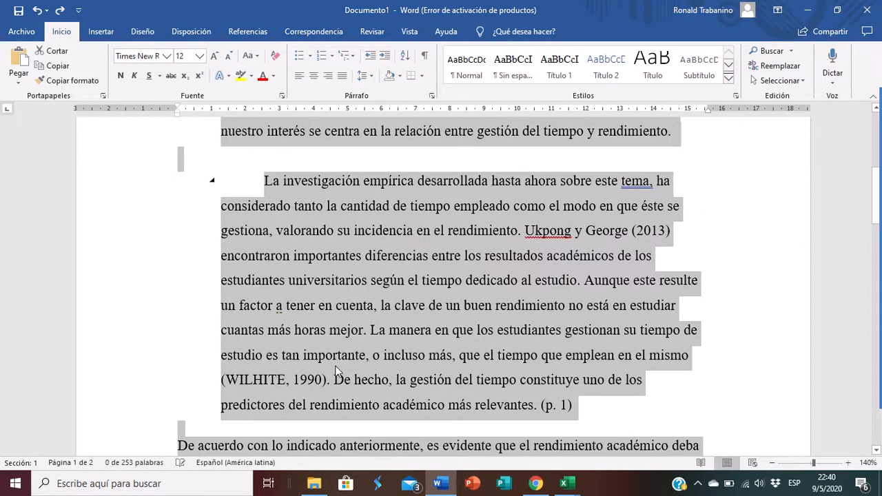
{"action": "left_click", "coordinate": [337, 367]}
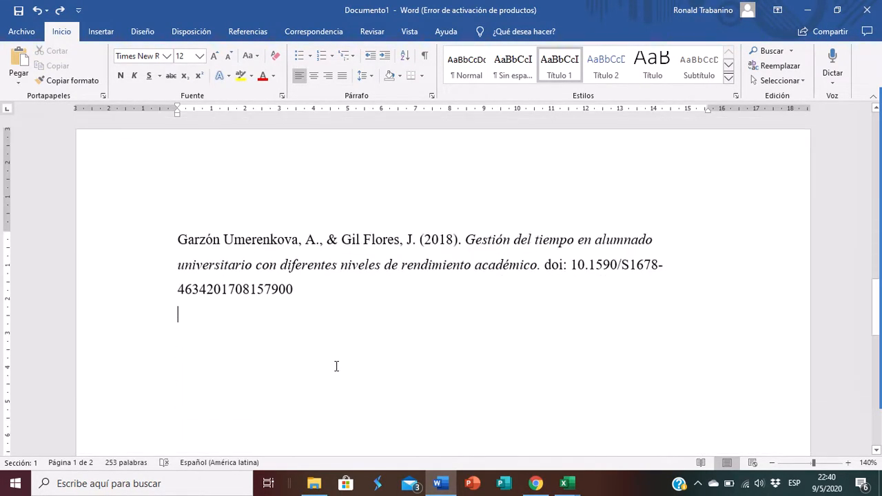
- Apply a 1.27 cm hanging indent (Sangría francesa) to the bibliography entry only
{"action": "left_click", "coordinate": [174, 241]}
{"action": "left_click_drag", "start_coordinate": [178, 243], "coordinate": [298, 288]}
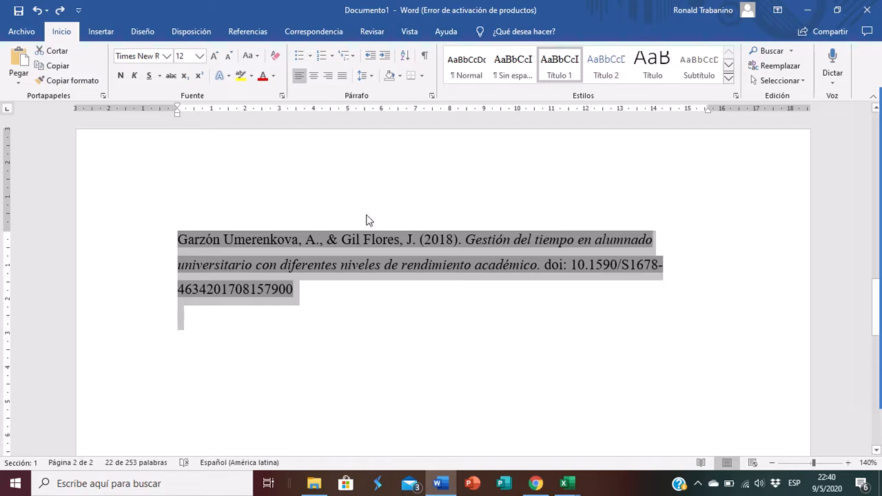
{"action": "right_click", "coordinate": [286, 246]}
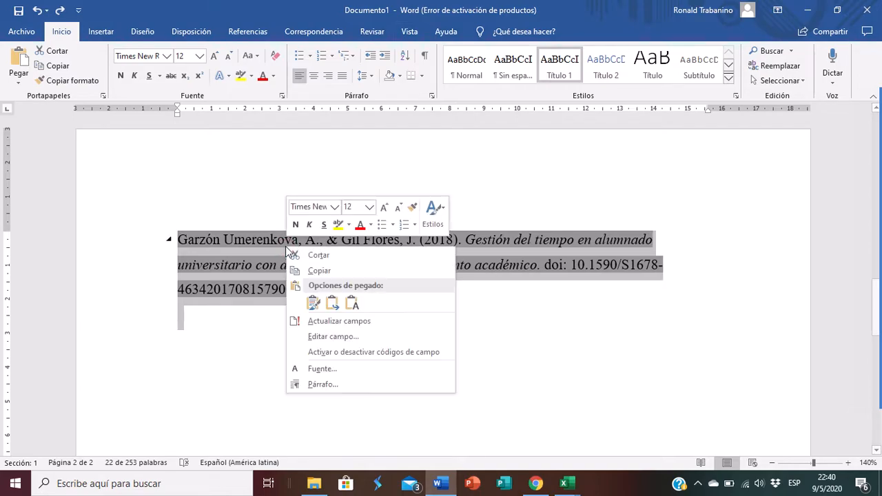
{"action": "left_click", "coordinate": [321, 384]}
{"action": "left_click", "coordinate": [466, 193]}
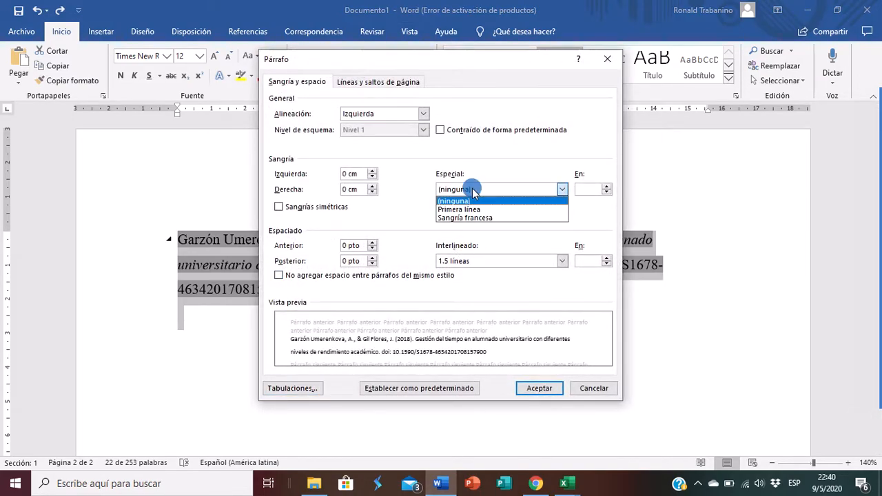
{"action": "left_click", "coordinate": [465, 215]}
{"action": "left_click", "coordinate": [526, 388]}
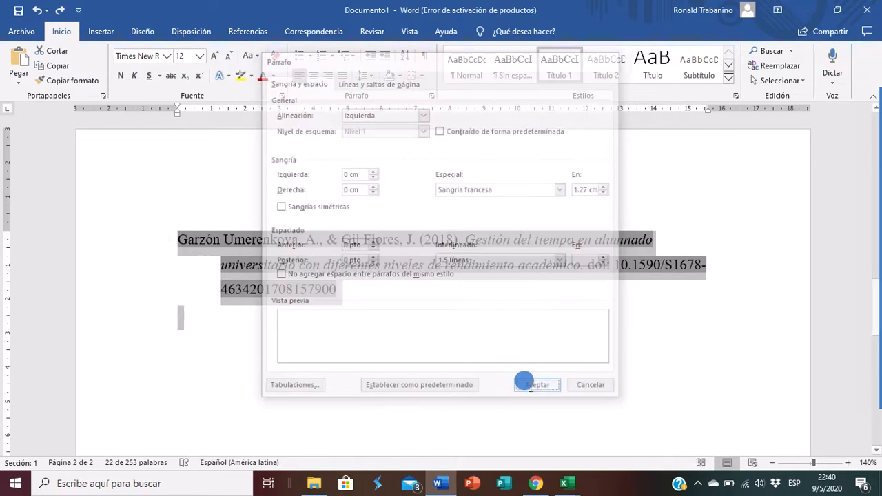
{"action": "left_click", "coordinate": [298, 330]}
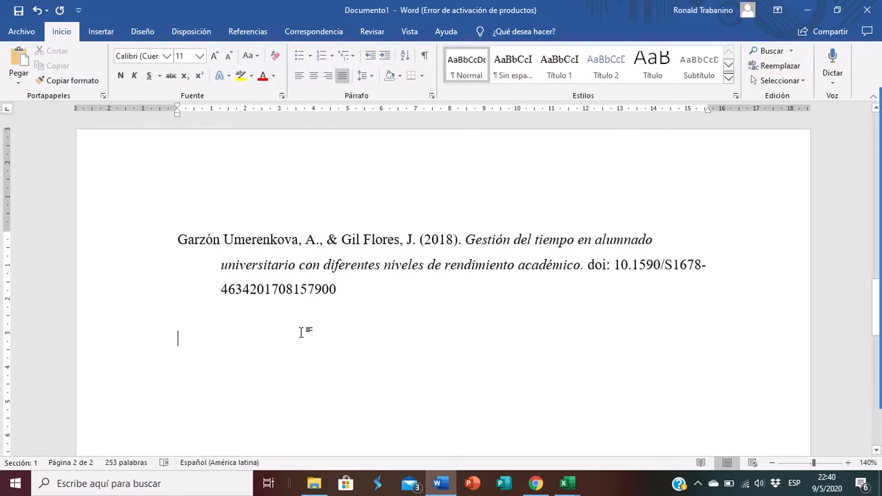
- Review the finished section from the "Rendimiento académico" heading through the block quotations and the closing commentary
{"action": "scroll", "coordinate": [301, 333], "scroll_direction": "up", "scroll_amount": 15}
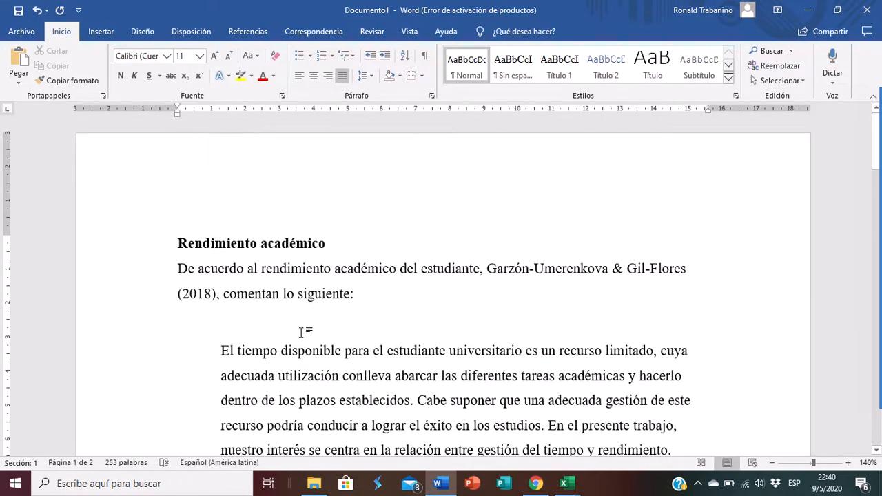
{"action": "left_click", "coordinate": [302, 333]}
{"action": "scroll", "coordinate": [301, 332], "scroll_direction": "down", "scroll_amount": 5}
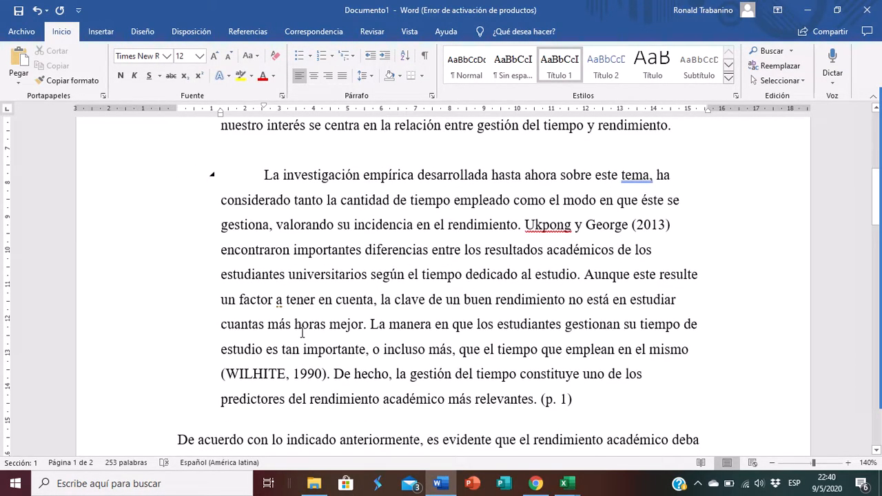
{"action": "scroll", "coordinate": [301, 333], "scroll_direction": "up", "scroll_amount": 5}
{"action": "left_click", "coordinate": [301, 332]}
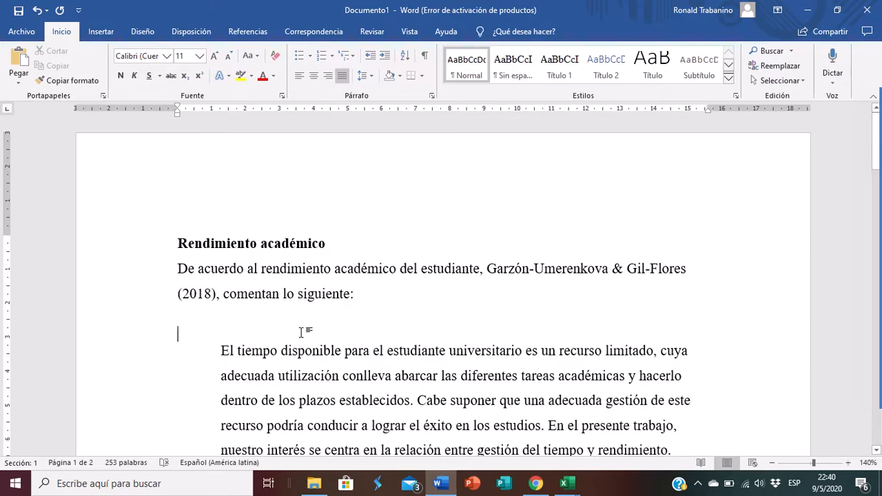
{"action": "scroll", "coordinate": [301, 333], "scroll_direction": "down", "scroll_amount": 10}
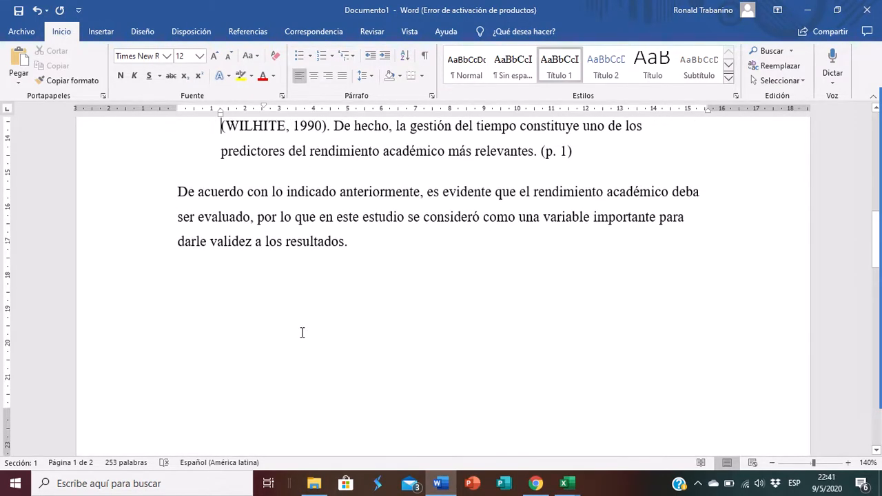
{"action": "key", "text": "Down"}
{"action": "key", "text": "Down"}
{"action": "key", "text": "shift+Down"}
{"action": "key", "text": "shift+Down"}
{"action": "key", "text": "shift+Down"}
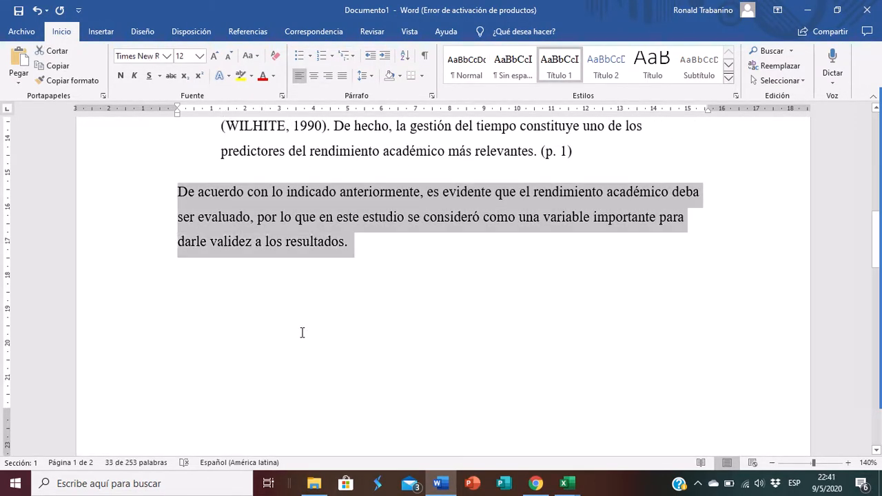
{"action": "key", "text": "ctrl+Home"}
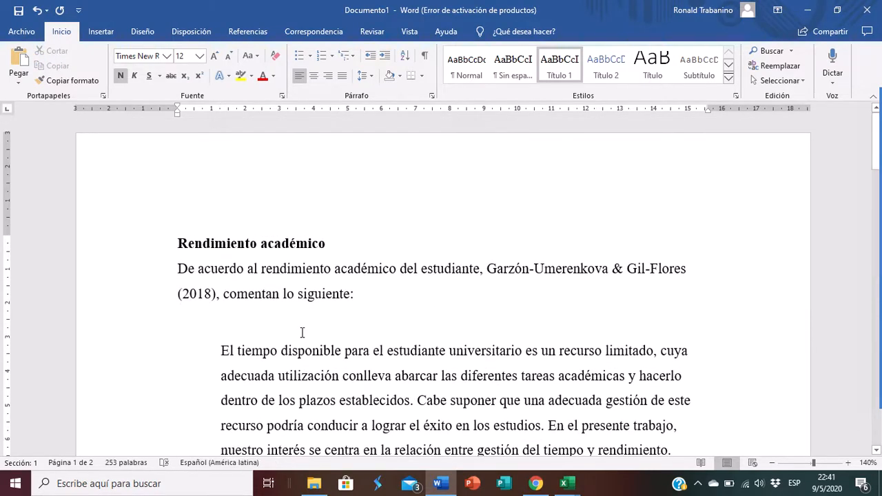
{"action": "key", "text": "Down"}
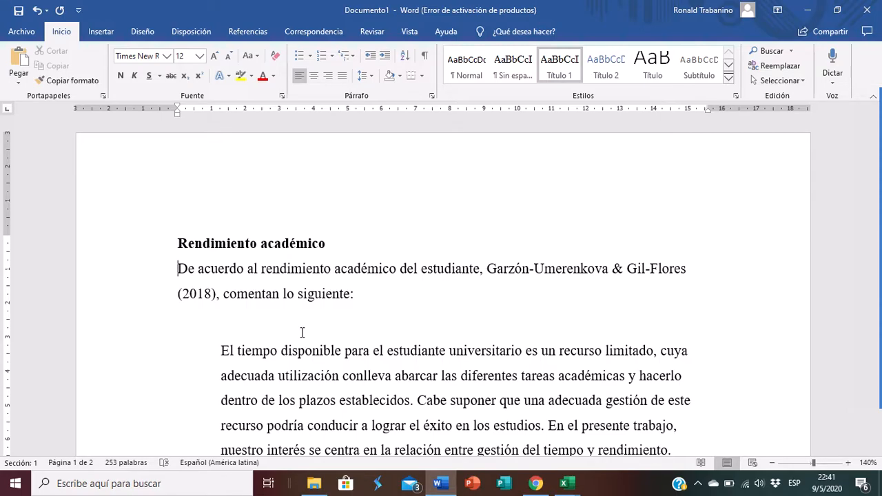
{"action": "scroll", "coordinate": [302, 333], "scroll_direction": "down", "scroll_amount": 5}
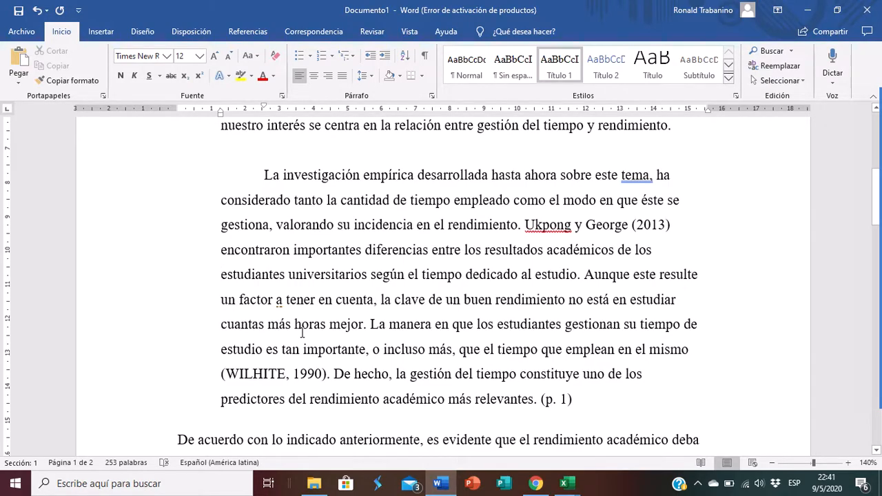
{"action": "mouse_move", "coordinate": [851, 117]}
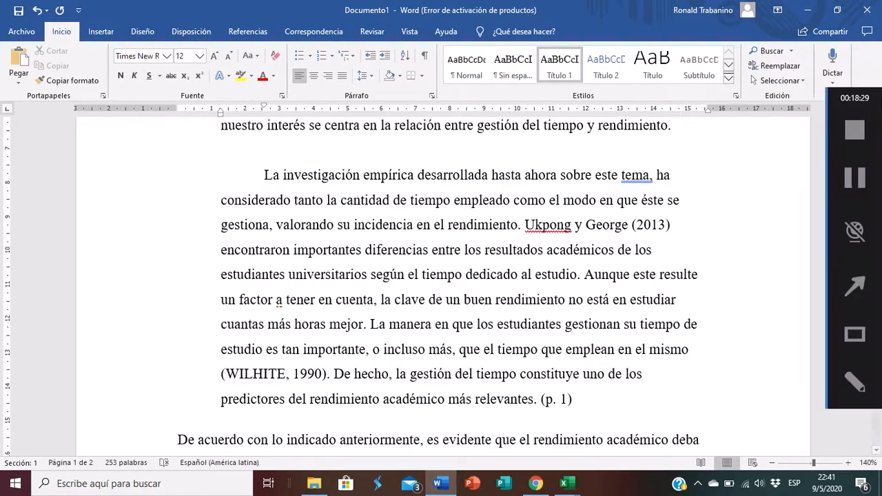